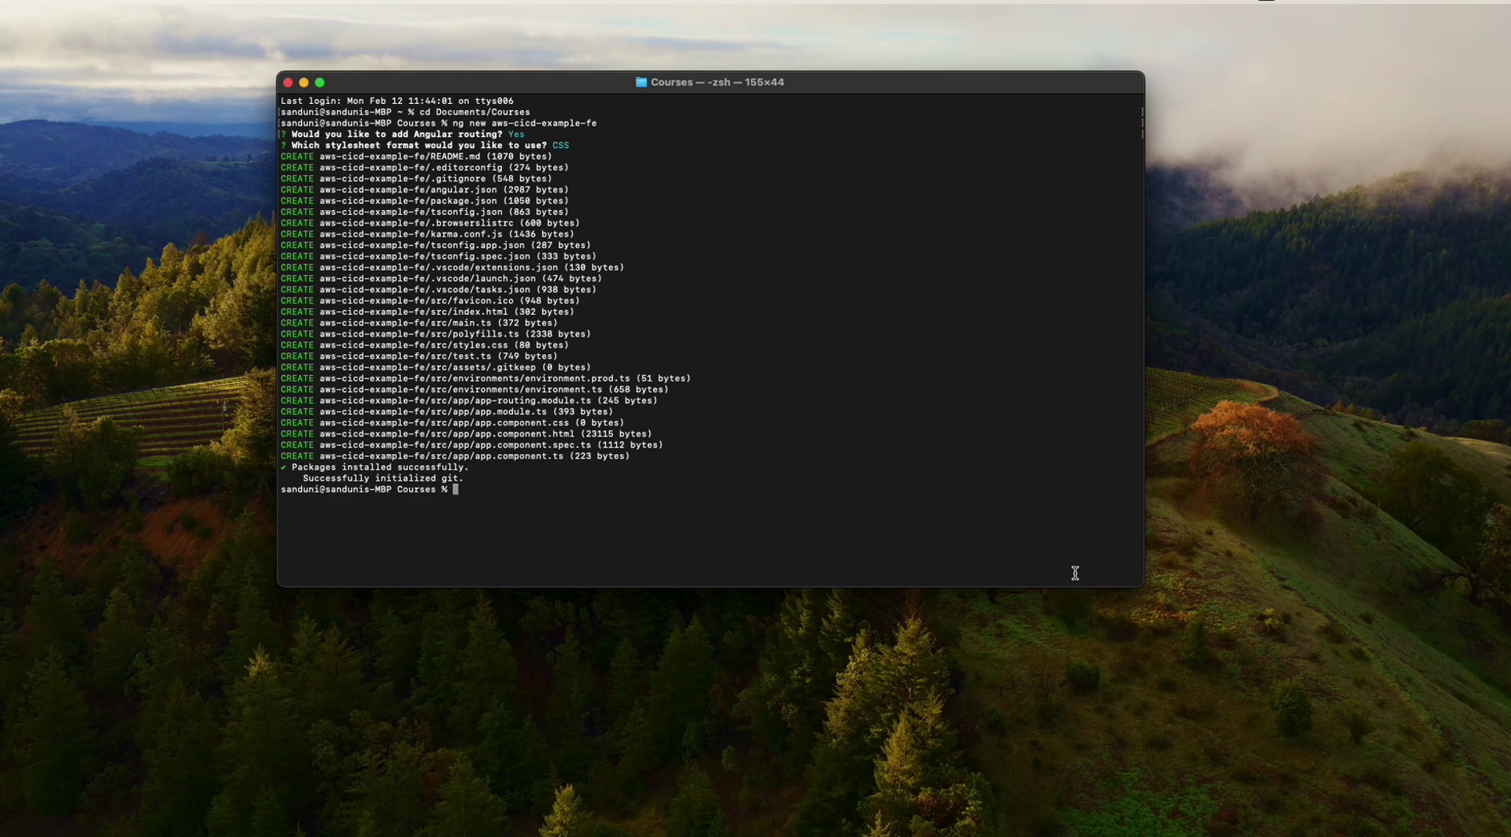
- Change into the aws-cicd-example-fe project directory and list its contents
{"action": "type", "text": "cd a"}
{"action": "key", "text": "Tab"}
{"action": "key", "text": "Return"}
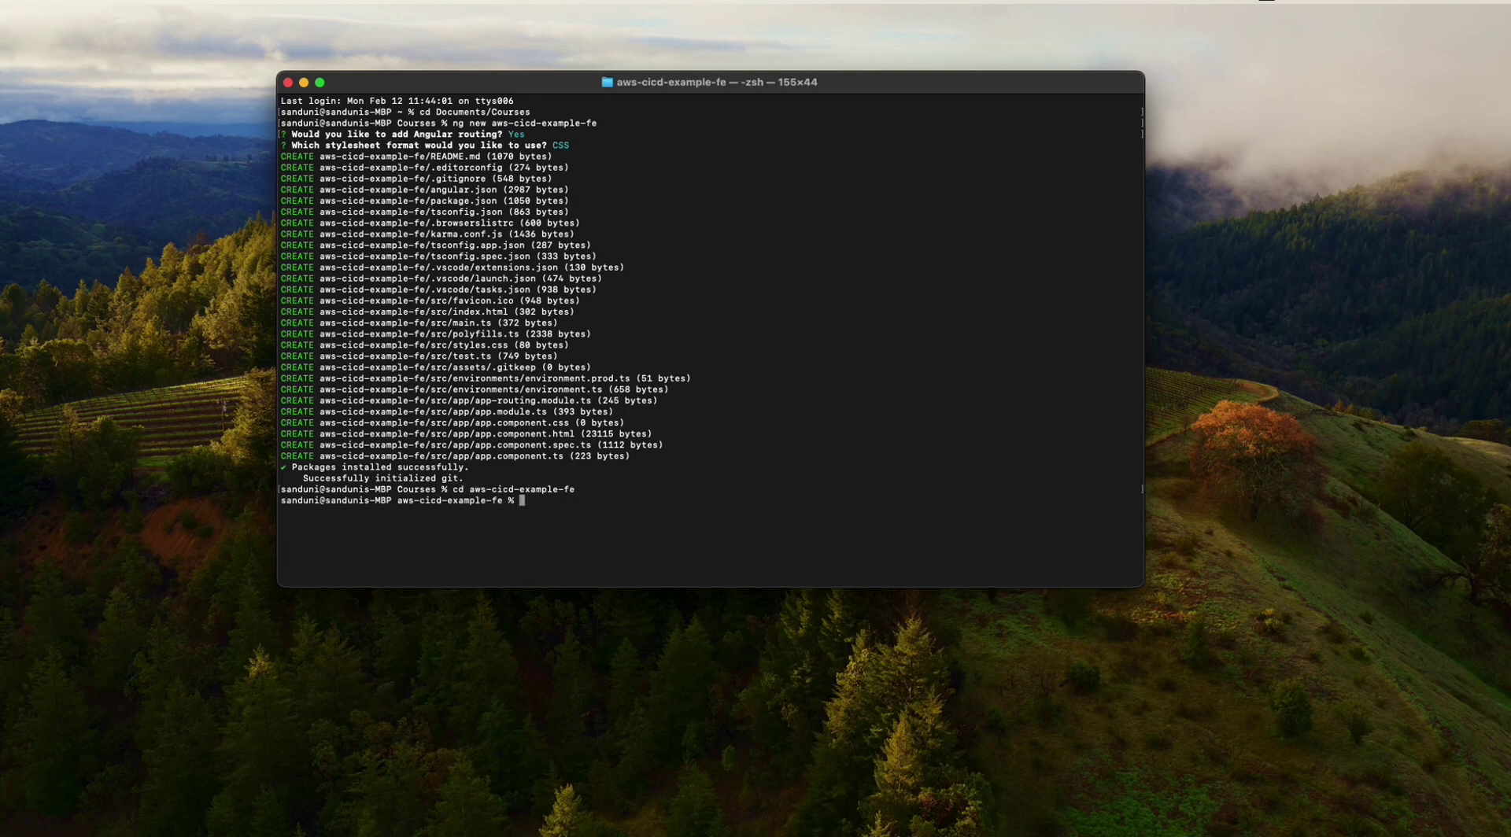
{"action": "type", "text": "ls"}
{"action": "key", "text": "Return"}
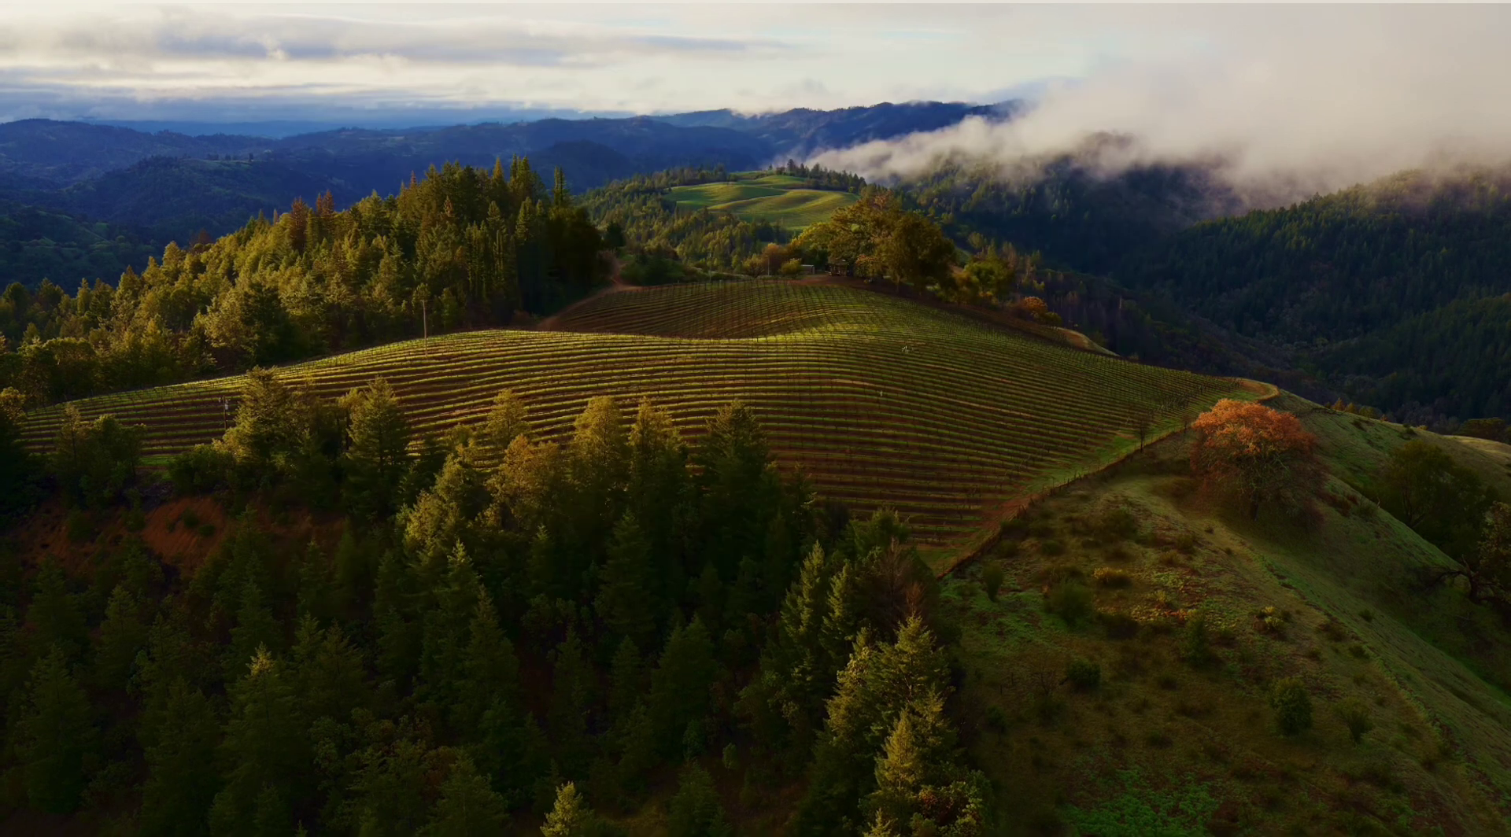
- Build the Angular application from the AWS directory with ng build
{"action": "left_click_drag", "start_coordinate": [1507, 414], "coordinate": [866, 98]}
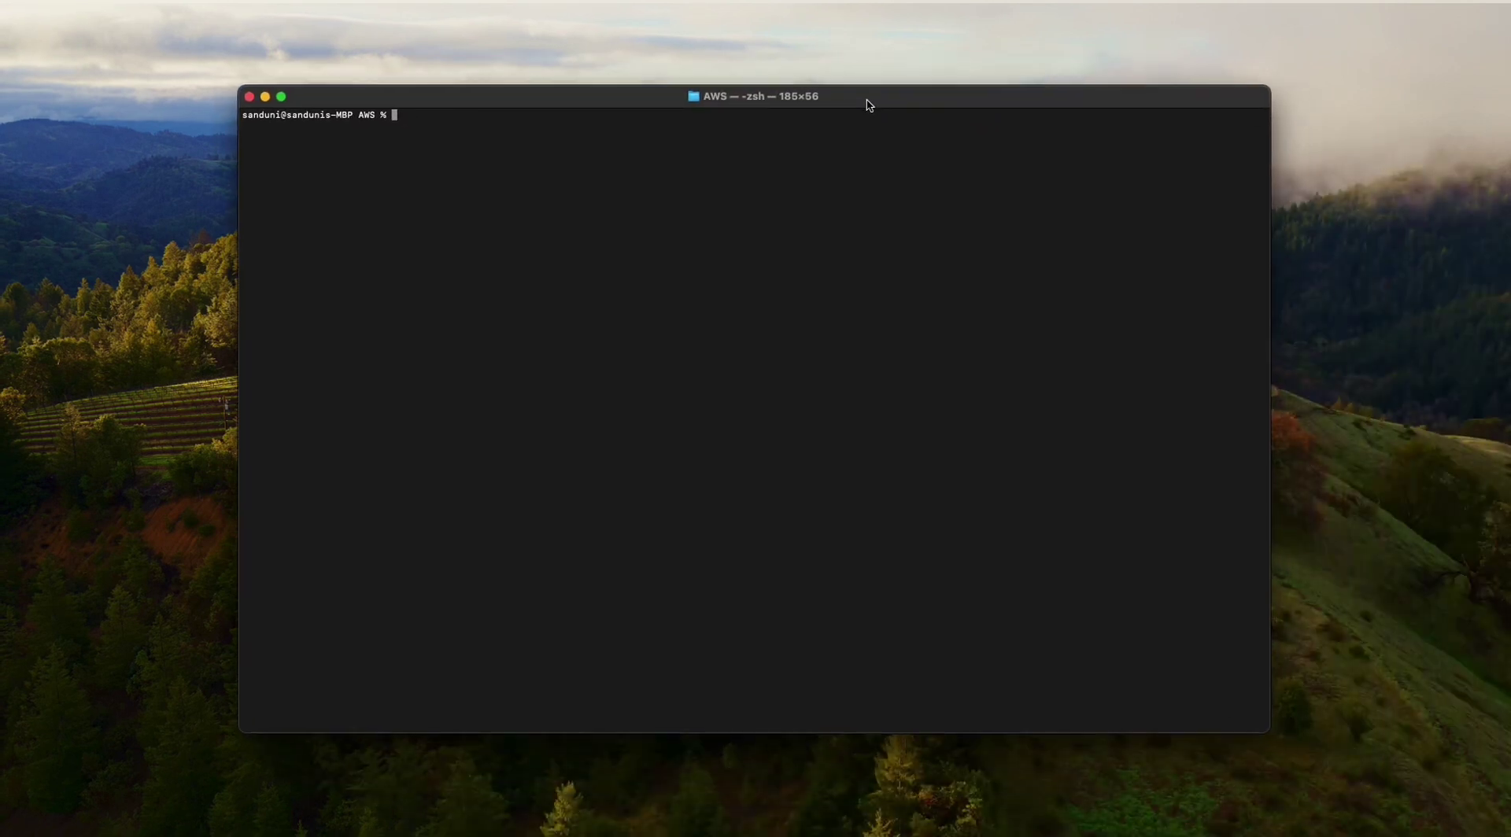
{"action": "type", "text": "ng "}
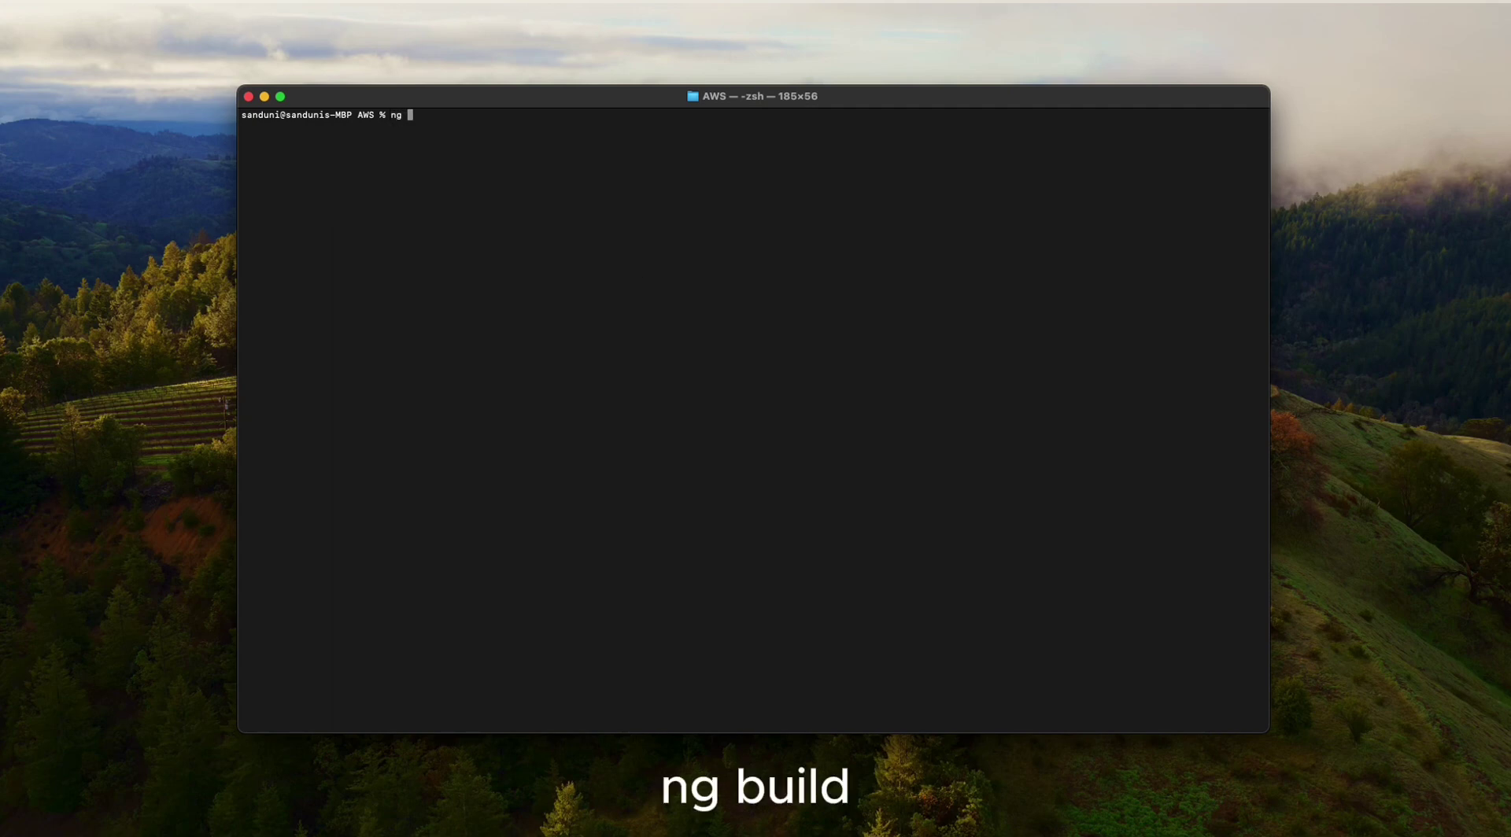
{"action": "type", "text": "build"}
{"action": "key", "text": "Return"}
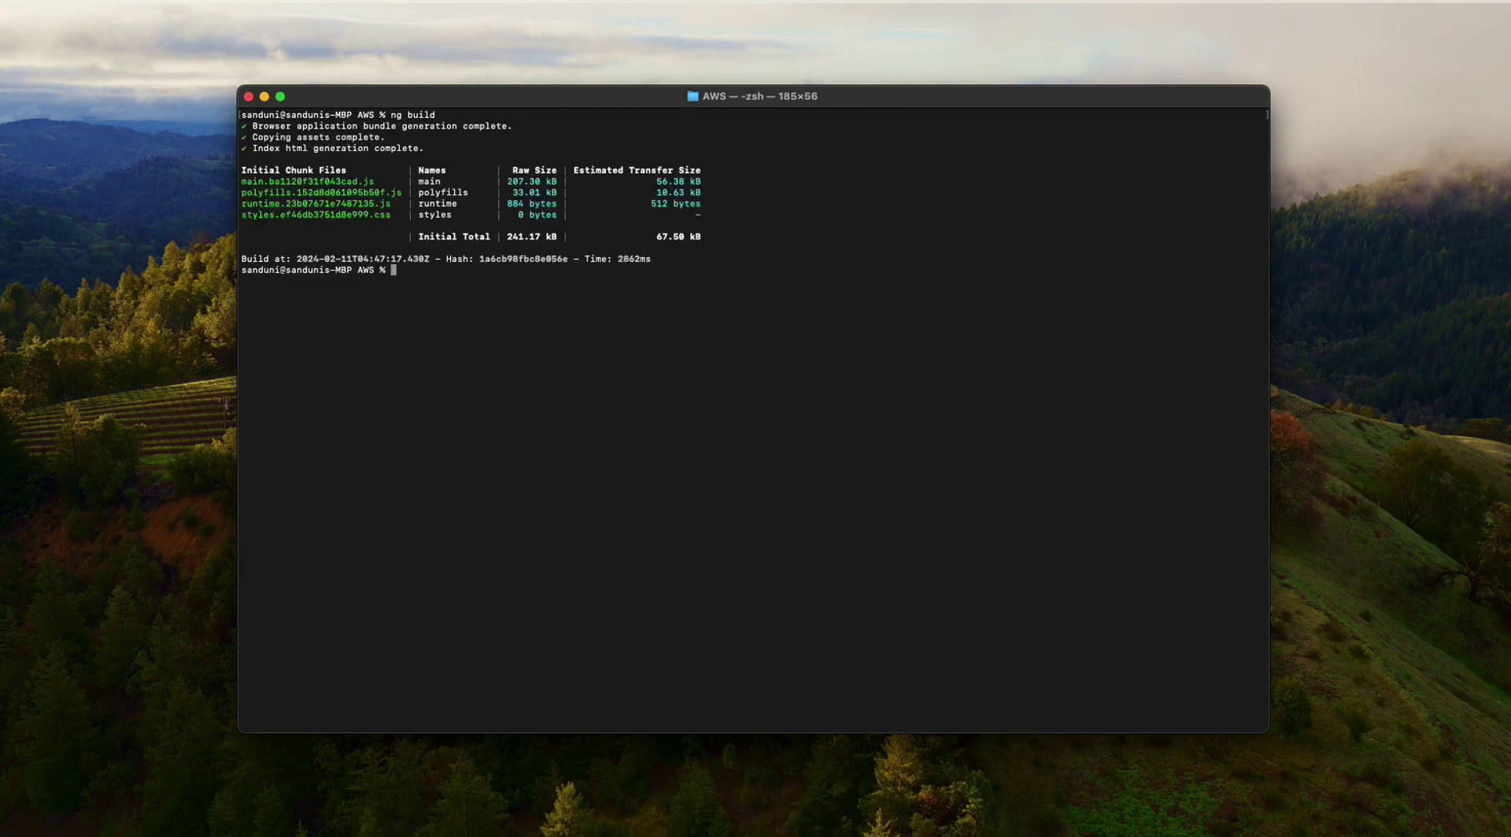
- Switch to the AWS console in Safari, go to the S3 service and start creating a bucket
{"action": "key", "text": "super+Tab"}
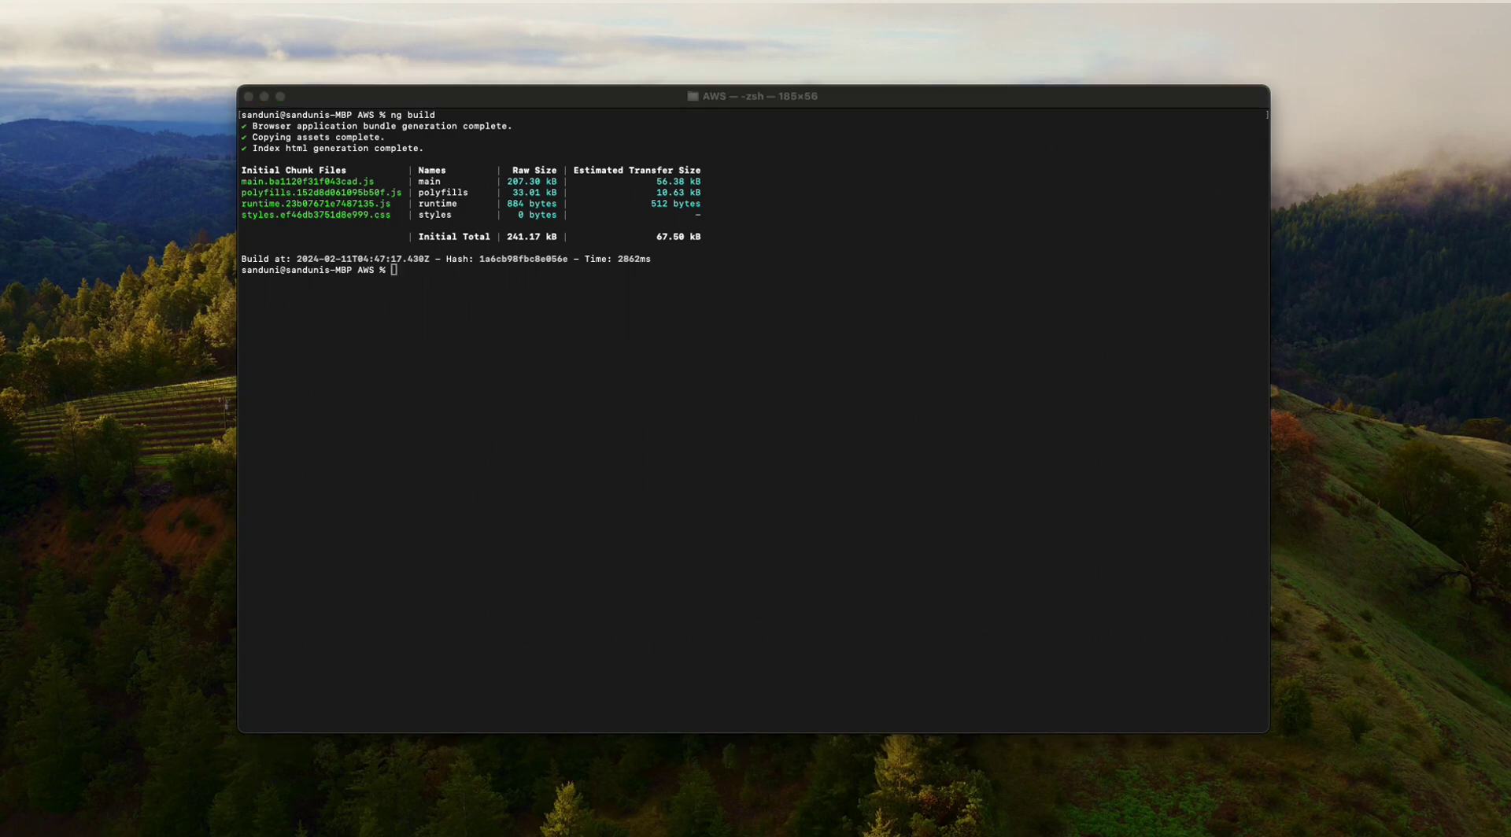
{"action": "left_click_drag", "start_coordinate": [1183, 729], "coordinate": [900, 287]}
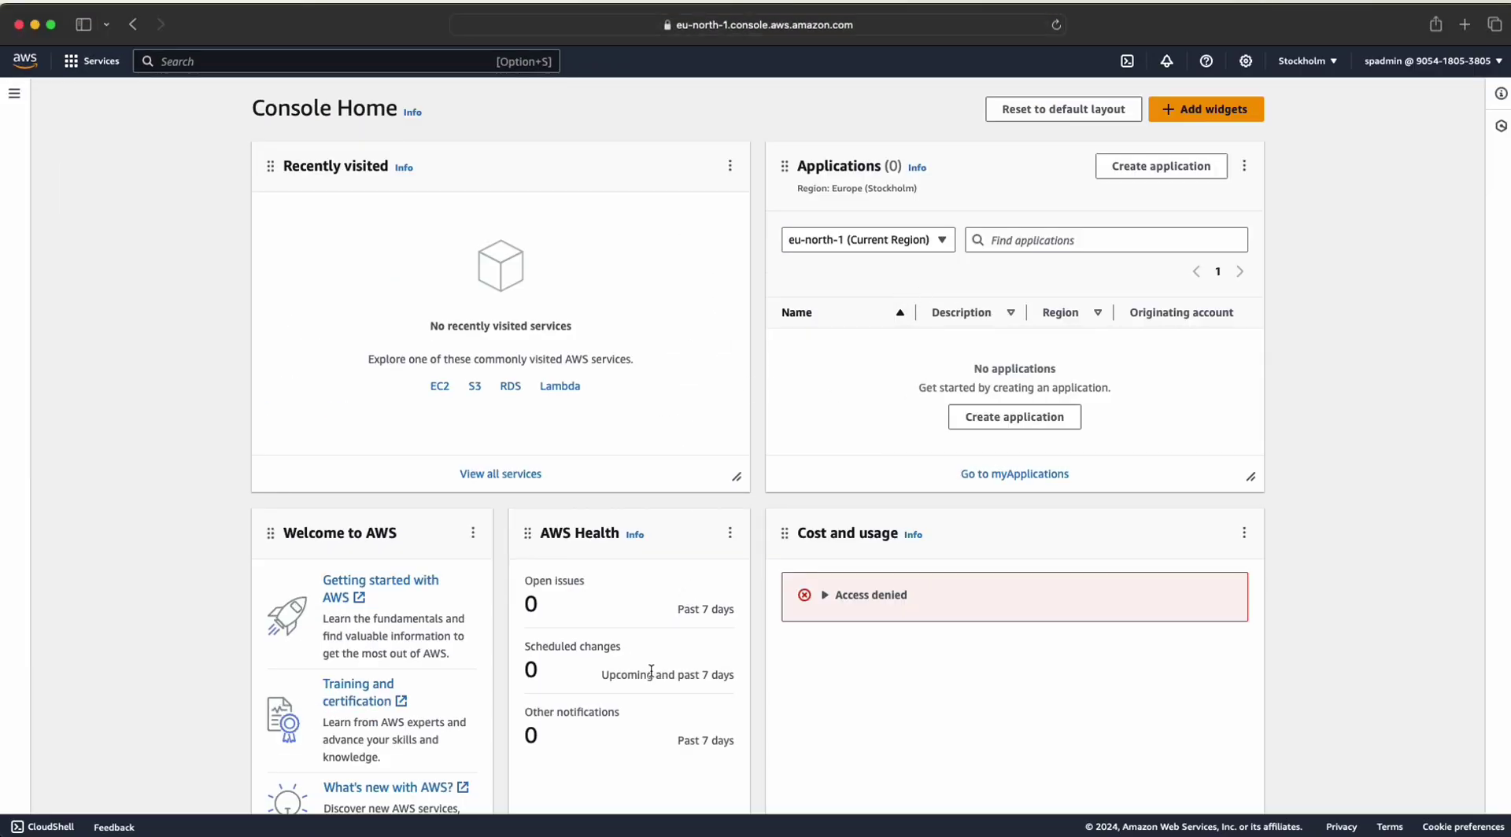
{"action": "key", "text": "super+Tab"}
{"action": "left_click", "coordinate": [475, 388]}
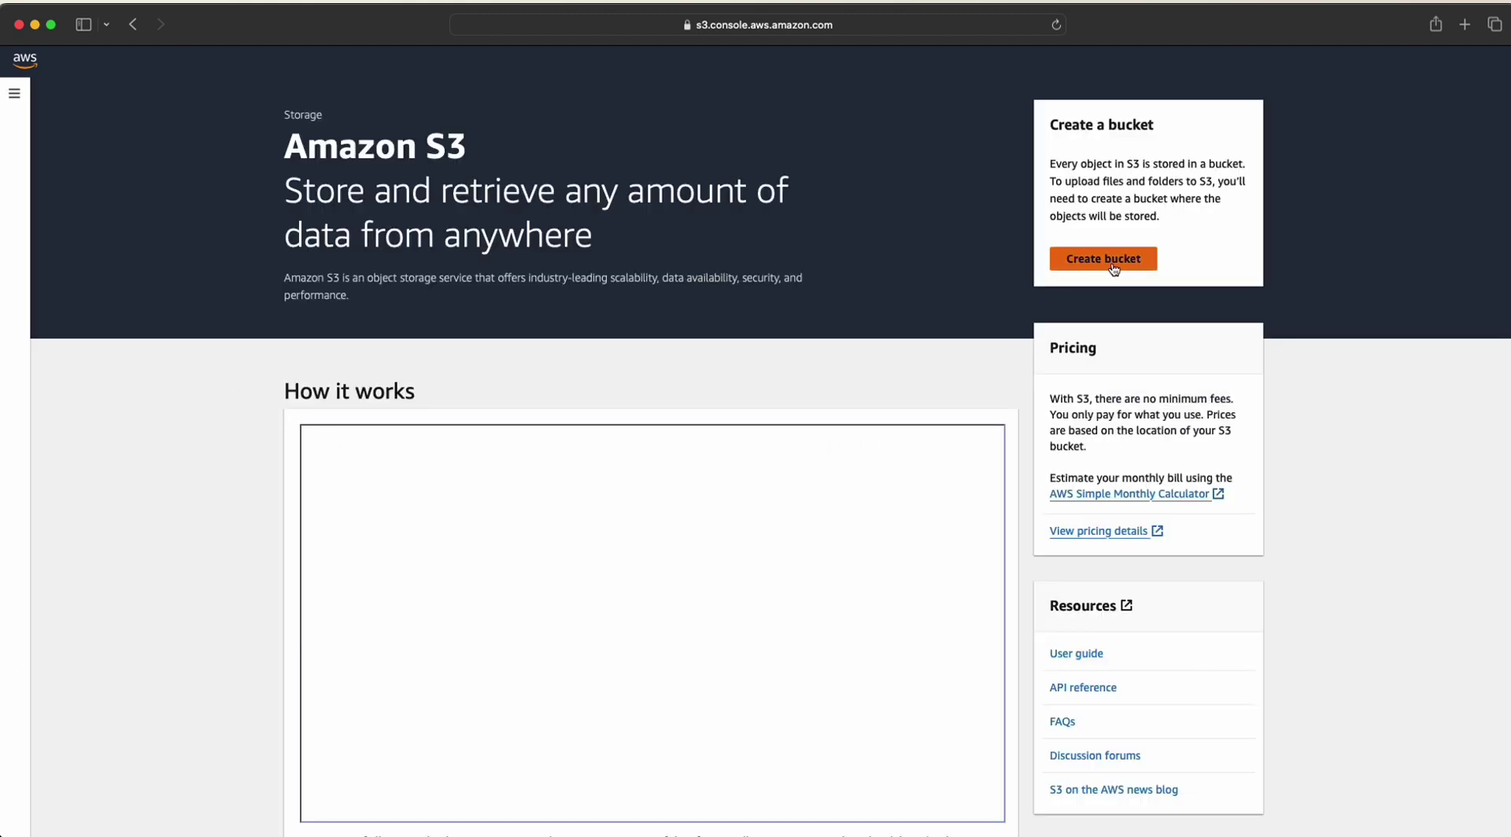
{"action": "left_click", "coordinate": [1114, 269]}
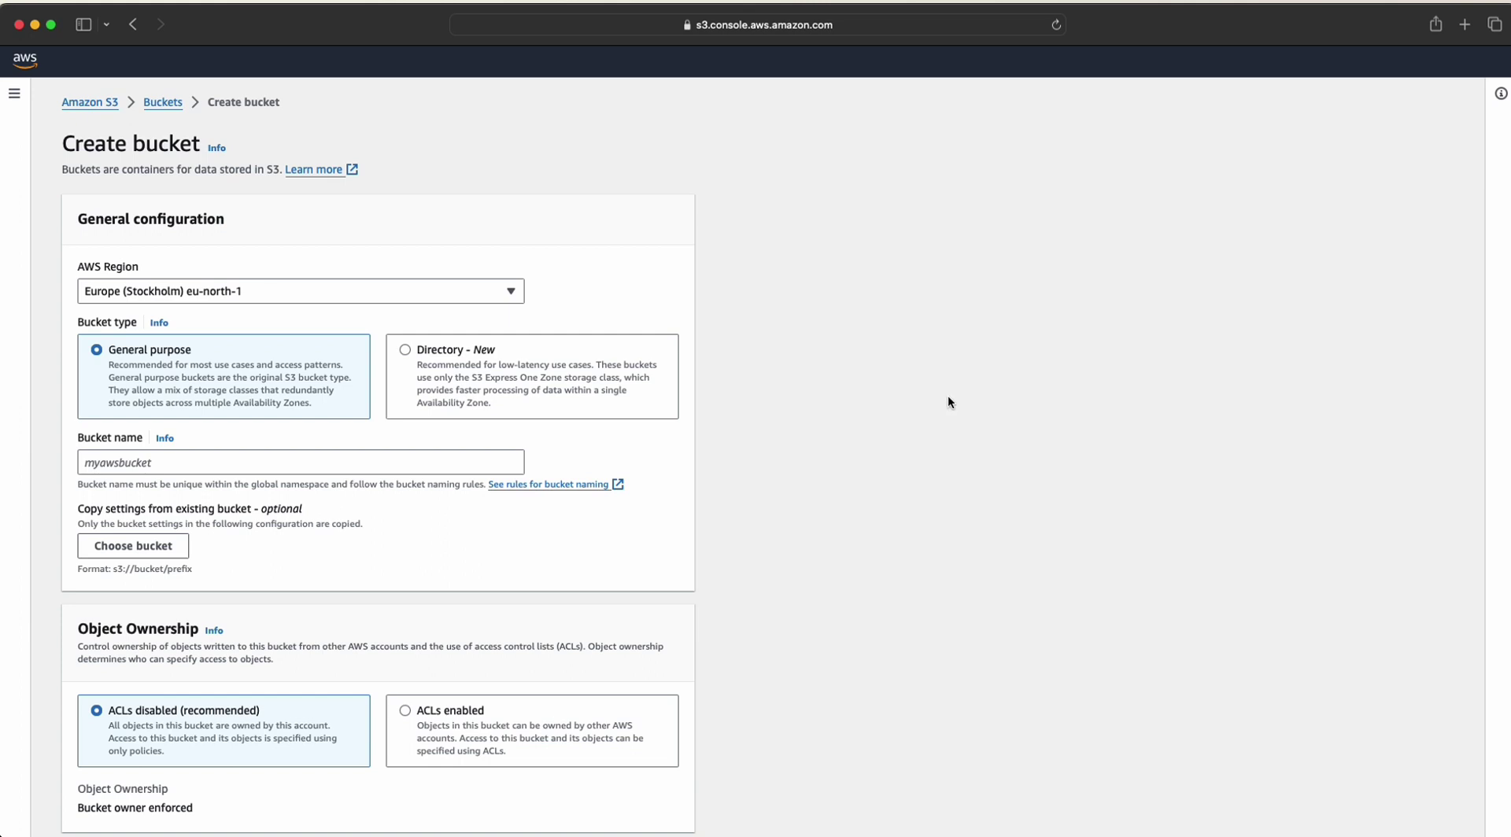
- Set the new bucket's region to Asia Pacific (Mumbai) ap-south-1 and name it aws-cicd-example-fe.equitem.blog
{"action": "scroll", "coordinate": [948, 396], "scroll_direction": "down", "scroll_amount": 1}
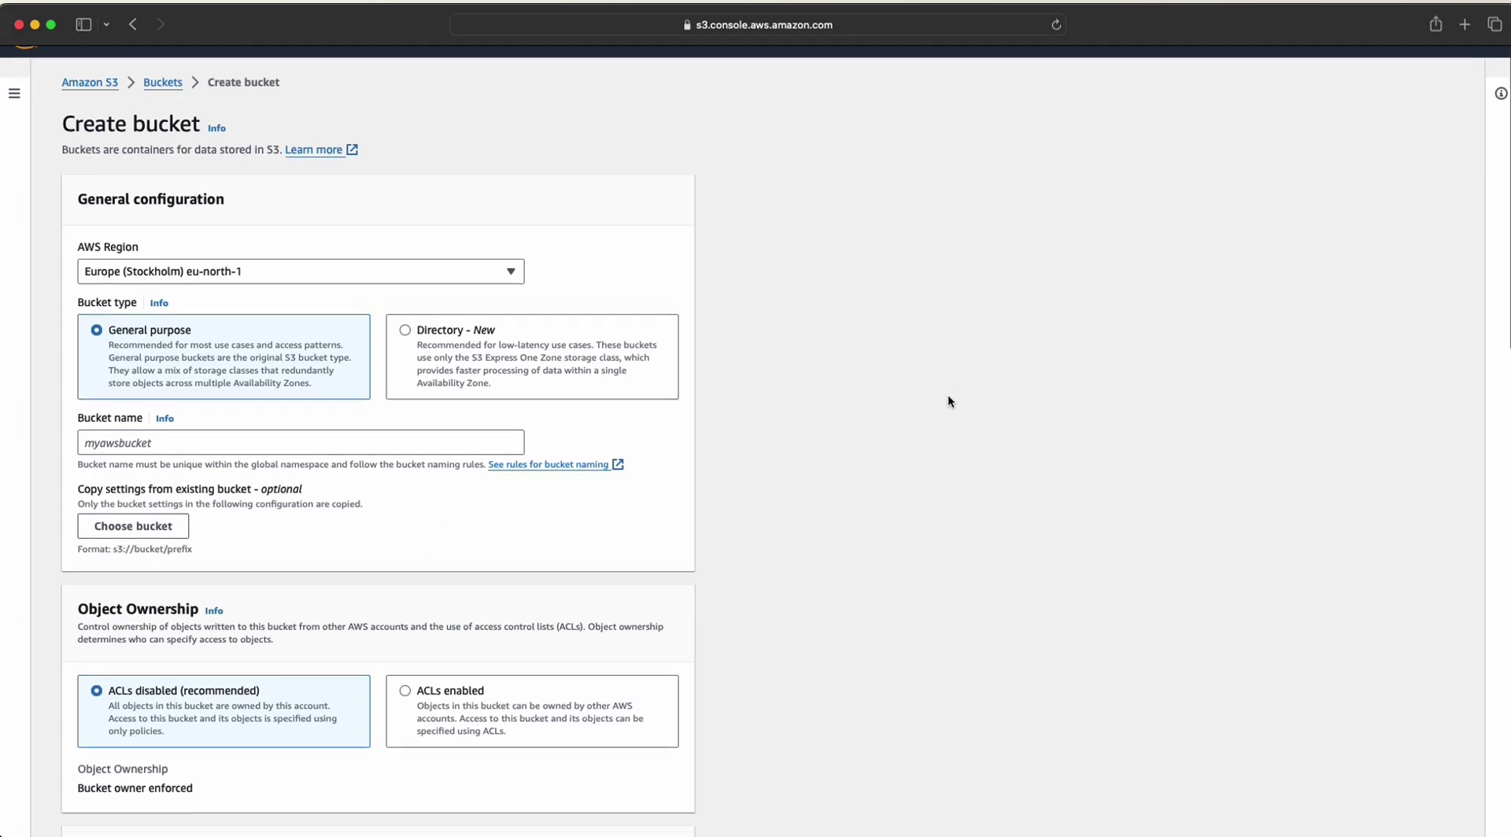
{"action": "scroll", "coordinate": [560, 288], "scroll_direction": "up", "scroll_amount": 1}
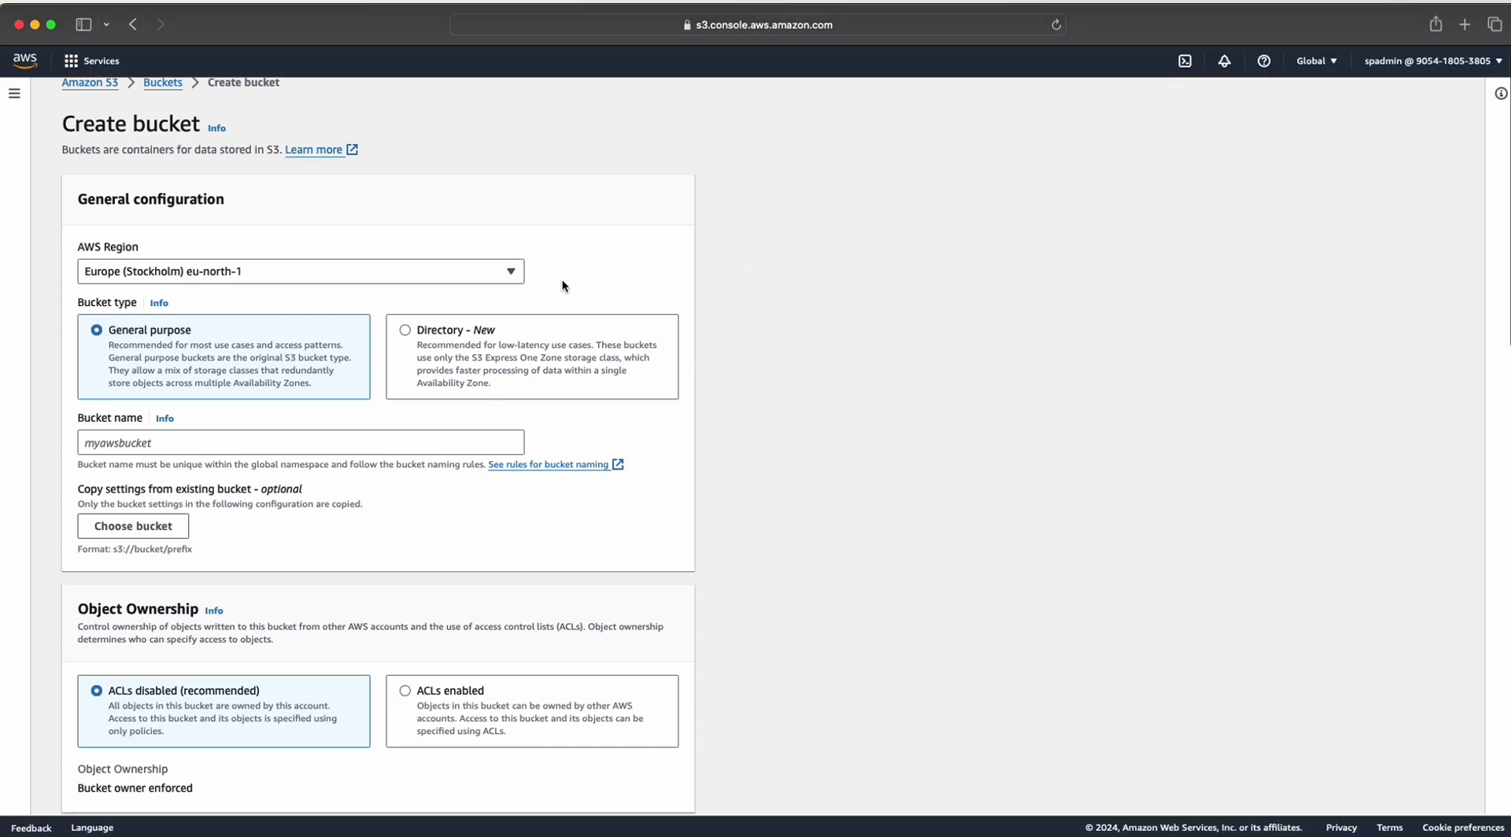
{"action": "left_click", "coordinate": [488, 286]}
{"action": "type", "text": "mumba"}
{"action": "left_click", "coordinate": [219, 373]}
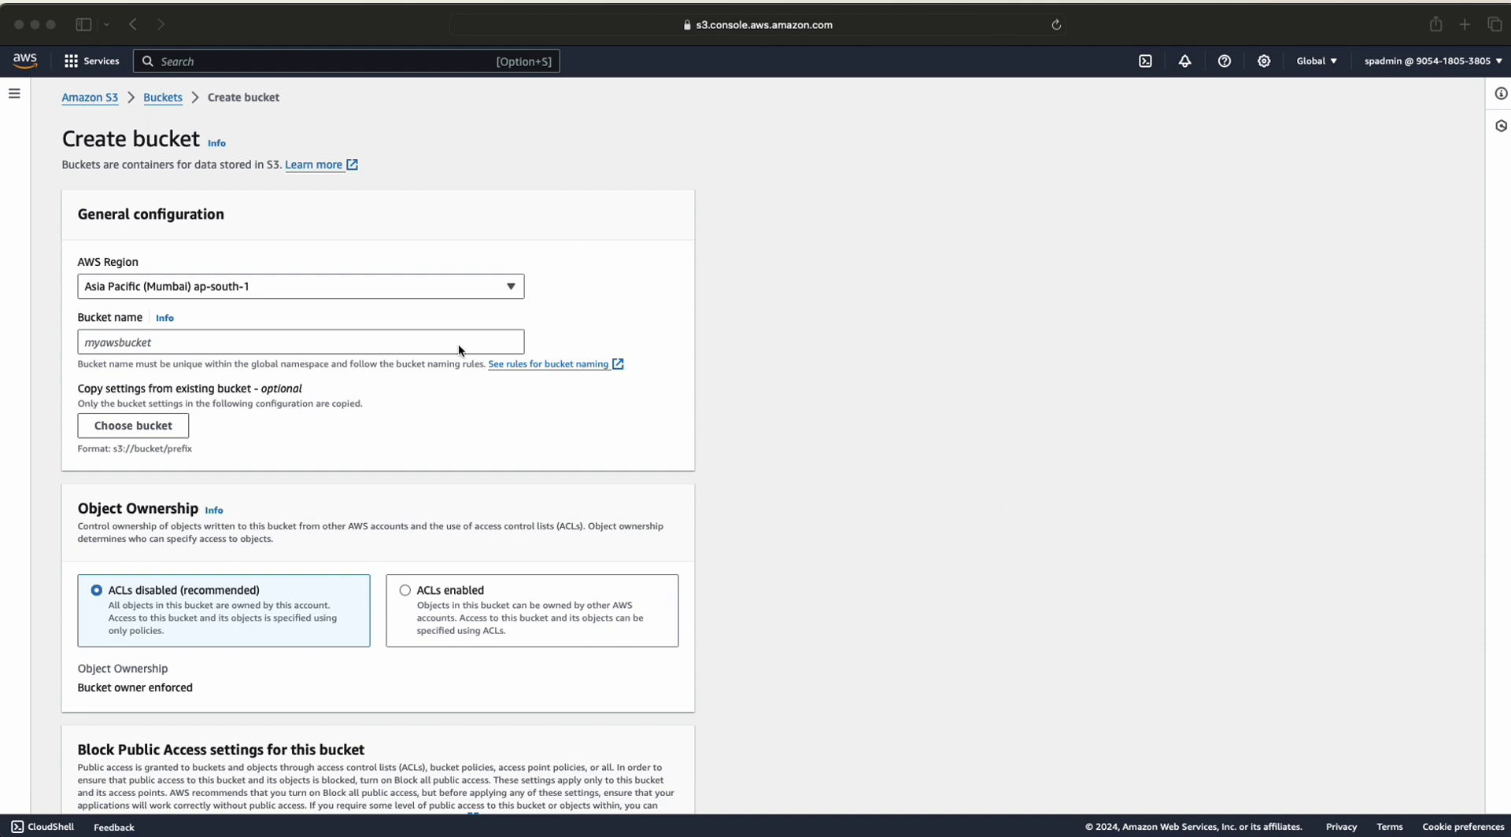
{"action": "left_click", "coordinate": [417, 347]}
{"action": "type", "text": "aws-cicd-example-fe.equitem.blog"}
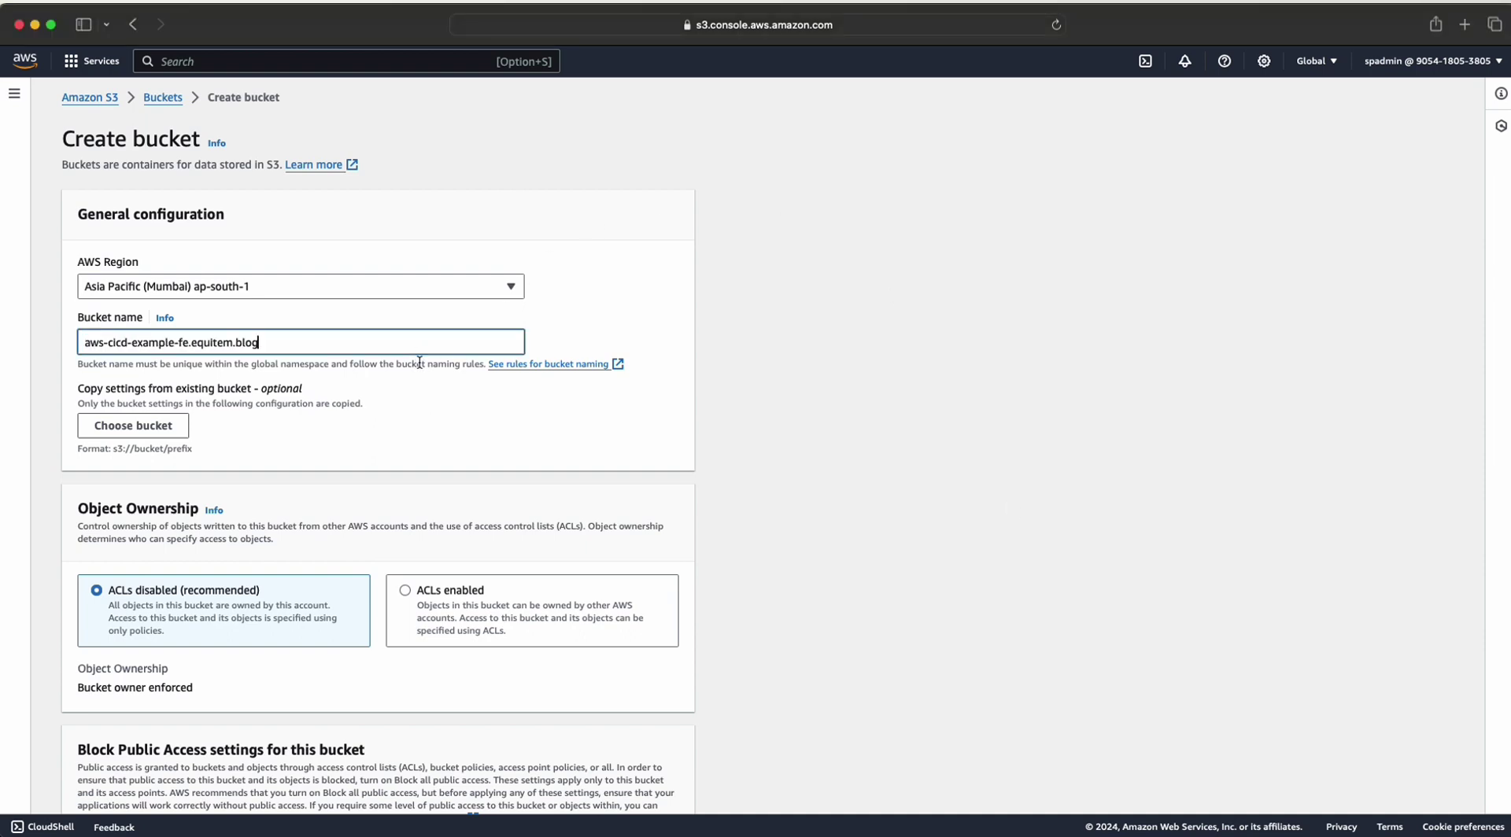
- Turn off Block all public access for the bucket and acknowledge that its objects might become public
{"action": "scroll", "coordinate": [776, 485], "scroll_direction": "down", "scroll_amount": 3}
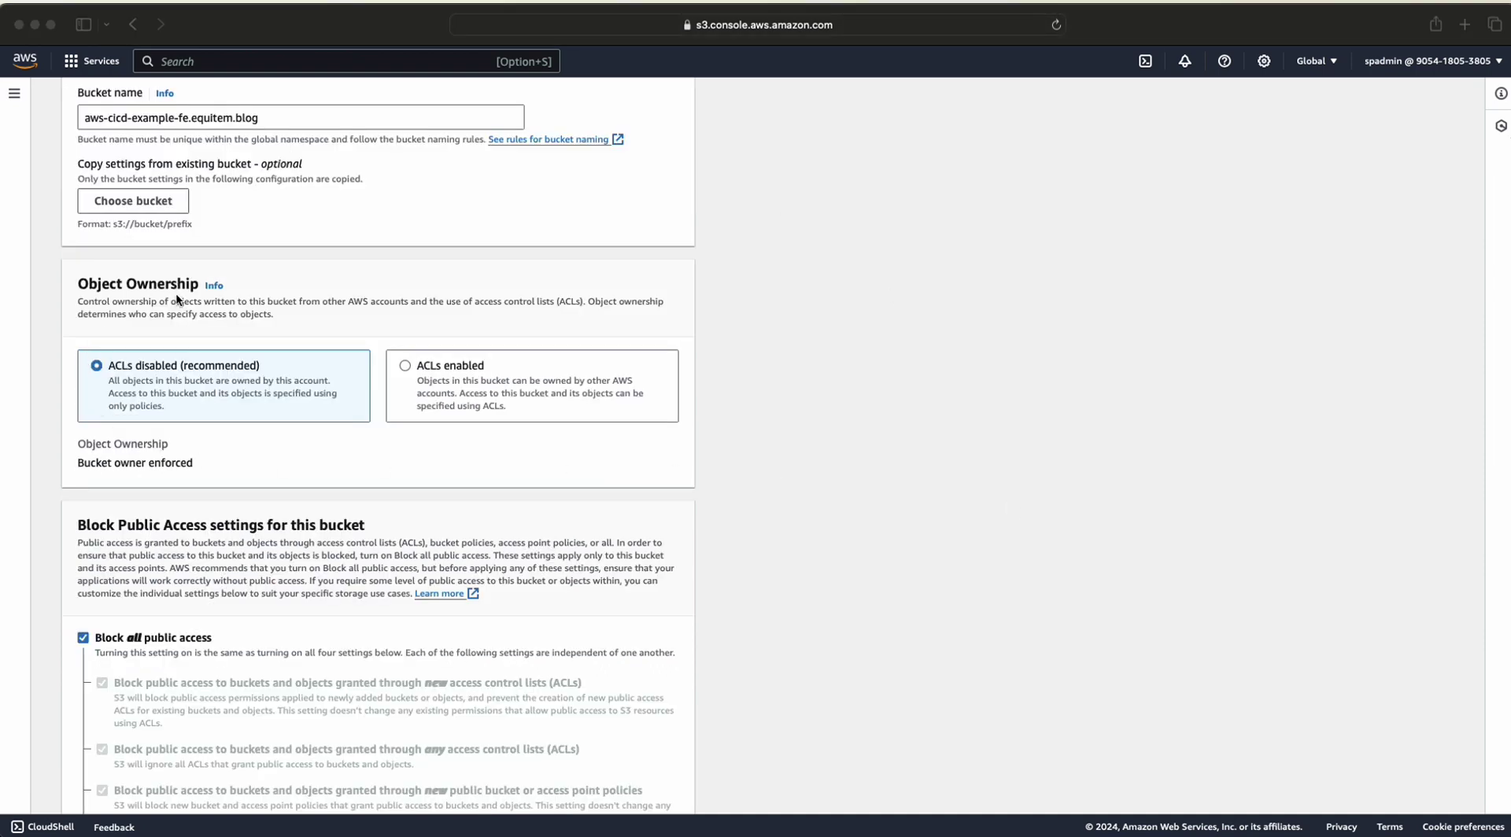
{"action": "scroll", "coordinate": [281, 312], "scroll_direction": "down", "scroll_amount": 3}
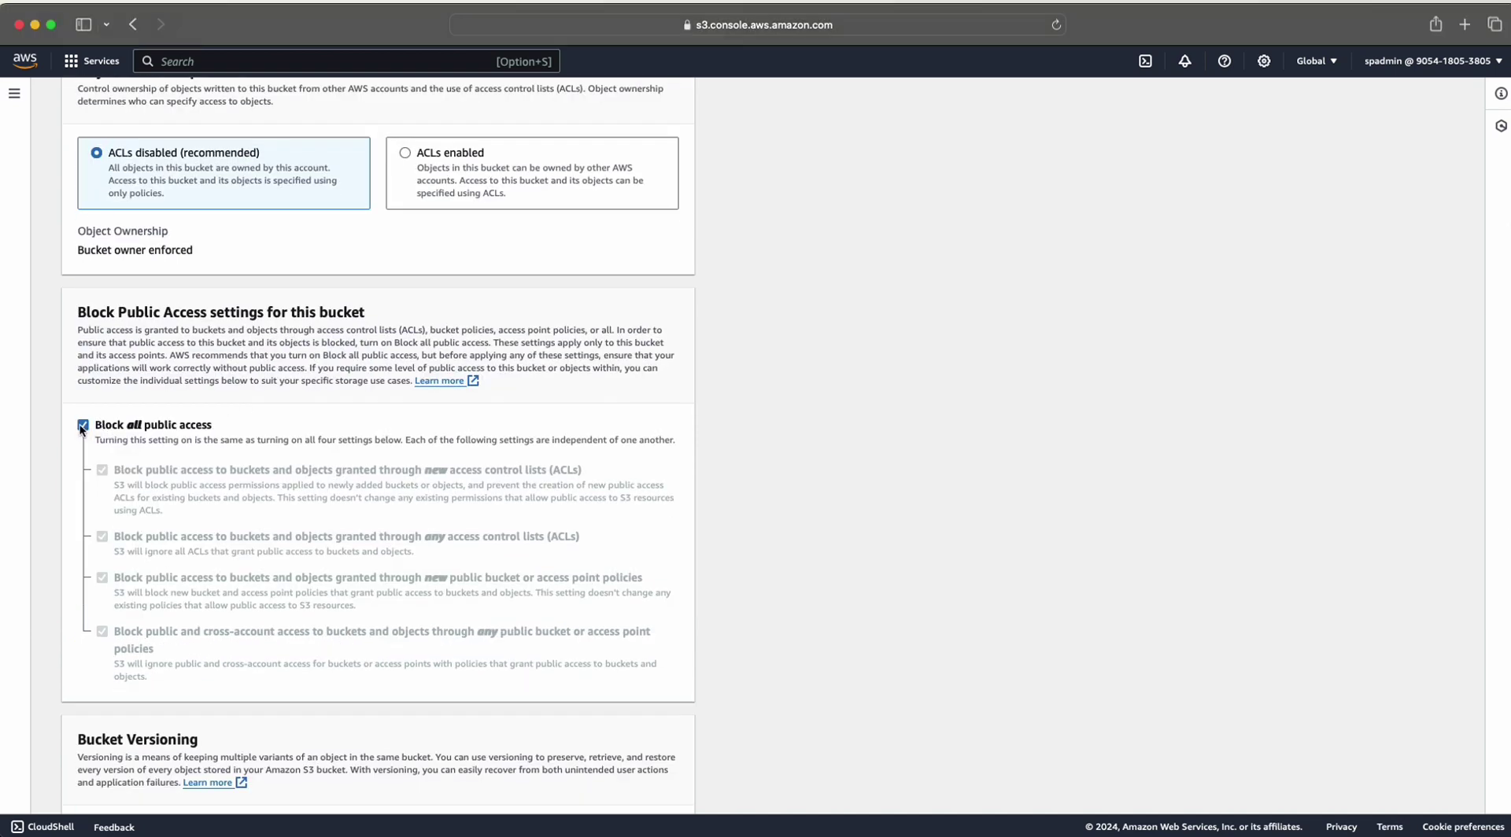
{"action": "left_click", "coordinate": [82, 426]}
{"action": "scroll", "coordinate": [297, 526], "scroll_direction": "down", "scroll_amount": 5}
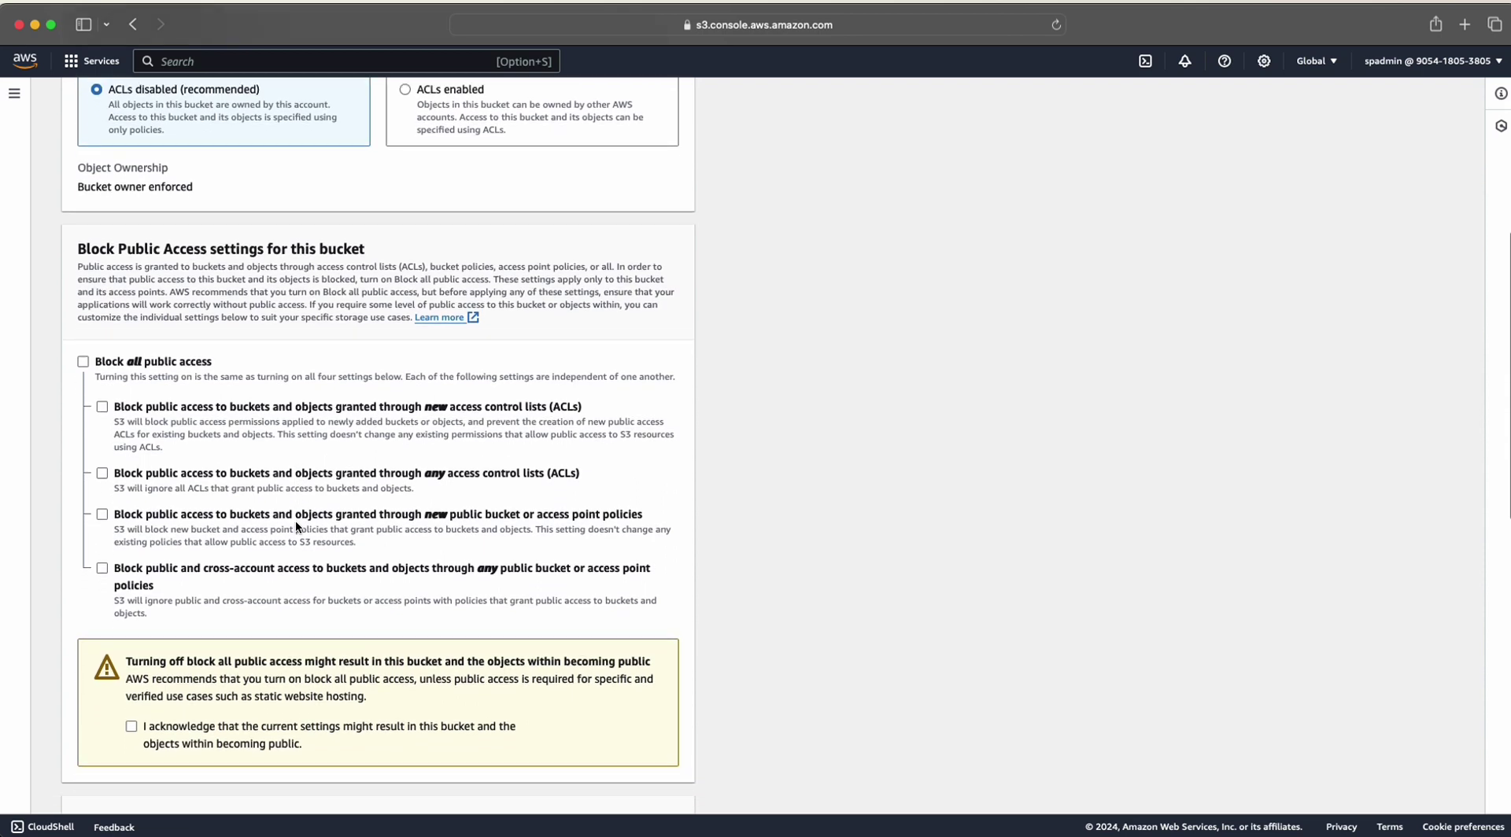
{"action": "scroll", "coordinate": [296, 526], "scroll_direction": "down", "scroll_amount": 1}
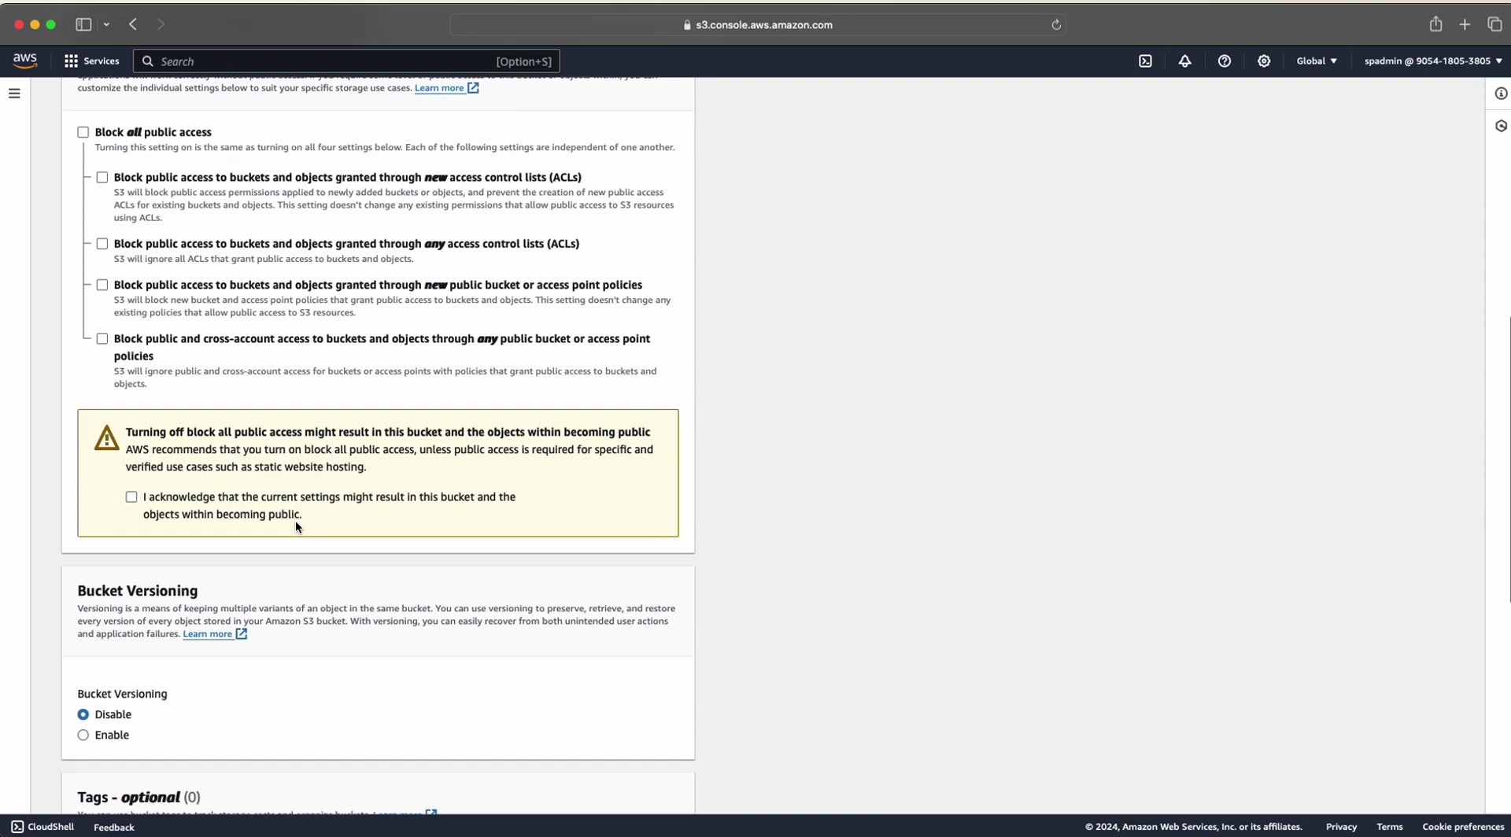
{"action": "left_click", "coordinate": [130, 497]}
- Expand the advanced settings and create the bucket, keeping the default versioning, encryption and Object Lock options
{"action": "scroll", "coordinate": [309, 566], "scroll_direction": "down", "scroll_amount": 2}
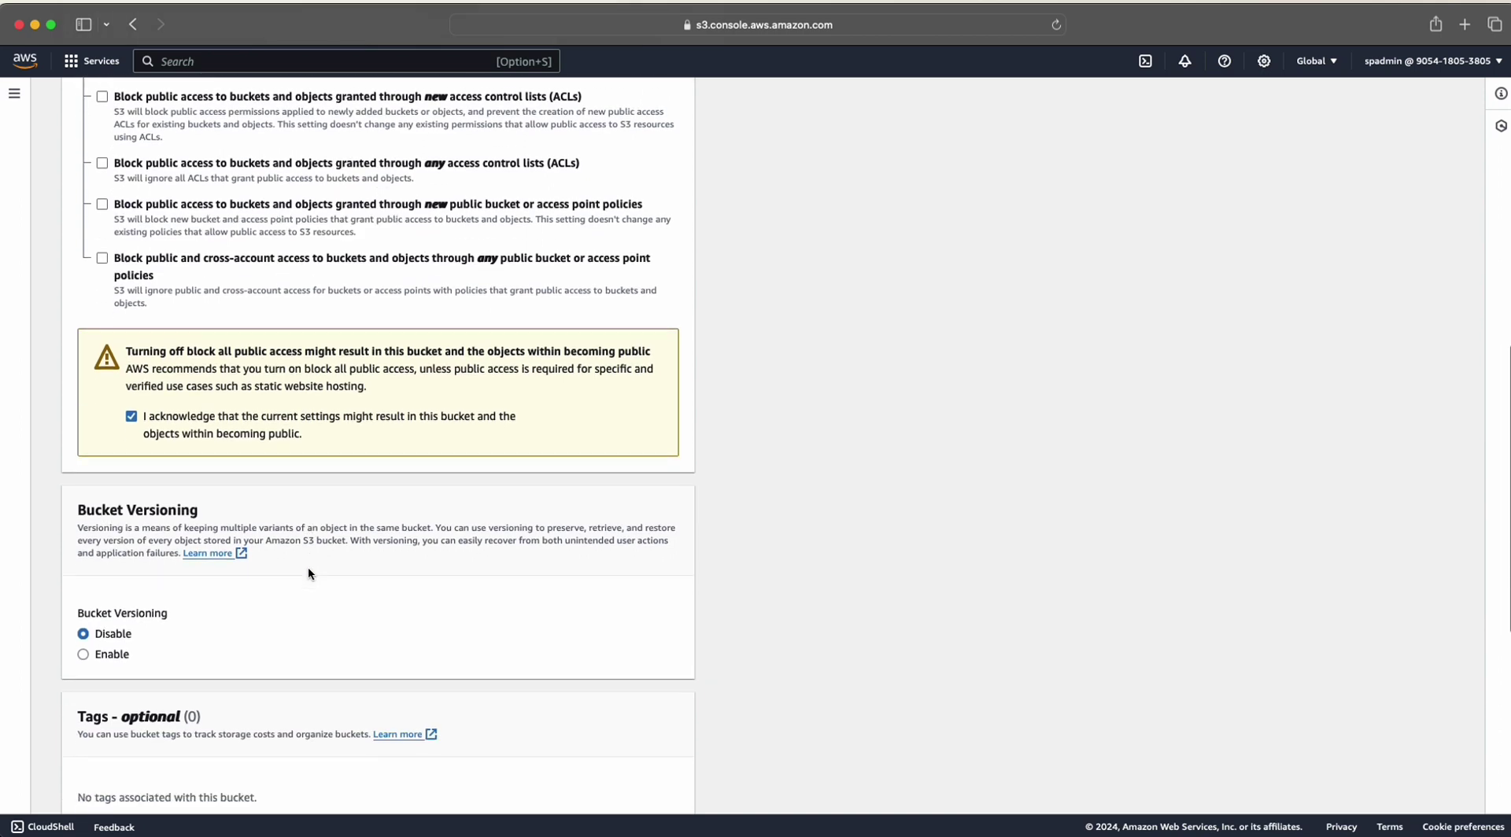
{"action": "scroll", "coordinate": [308, 568], "scroll_direction": "down", "scroll_amount": 2}
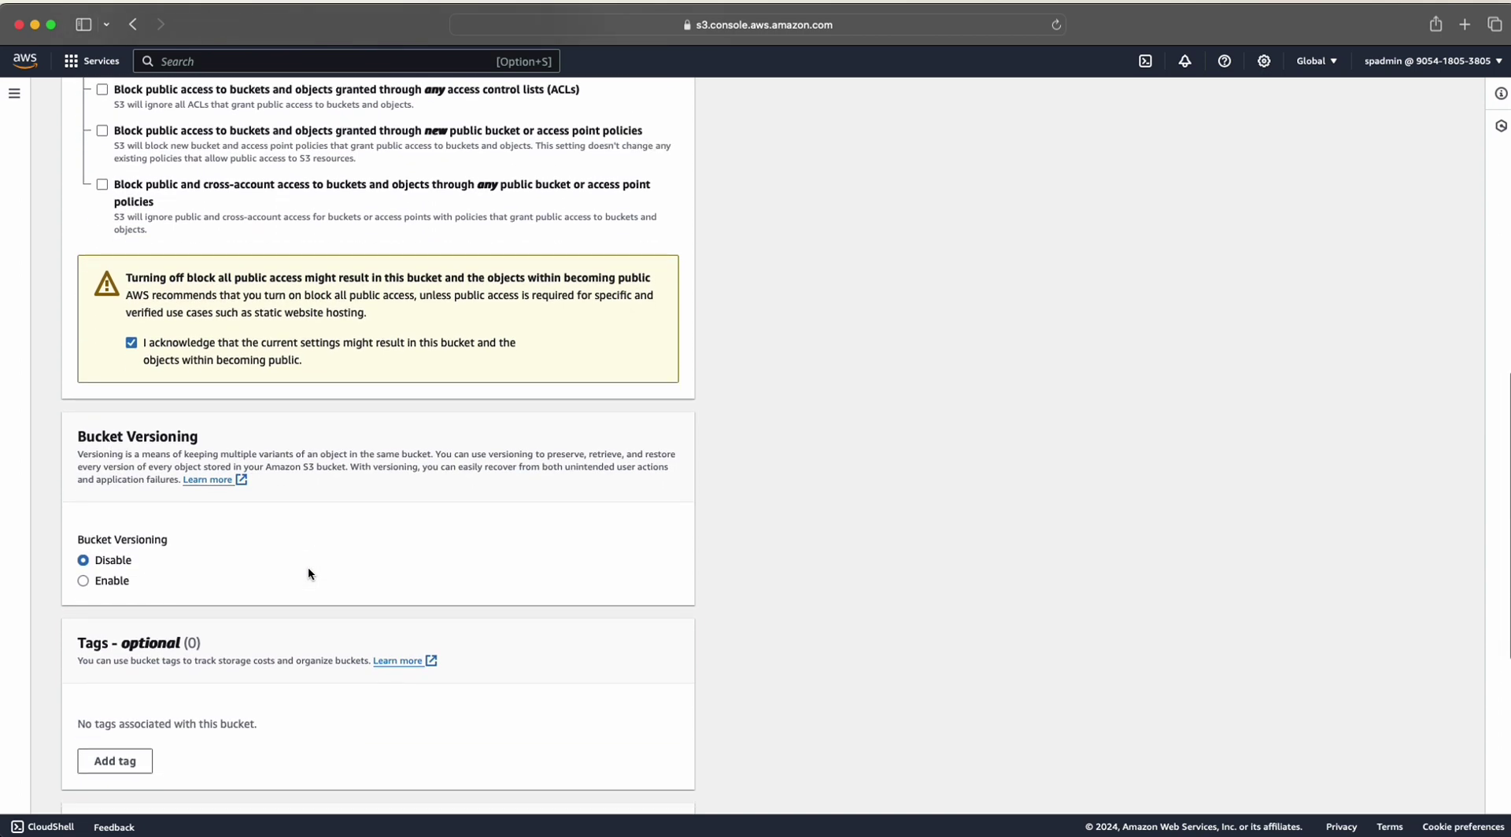
{"action": "scroll", "coordinate": [308, 567], "scroll_direction": "down", "scroll_amount": 10}
{"action": "scroll", "coordinate": [308, 566], "scroll_direction": "down", "scroll_amount": 2}
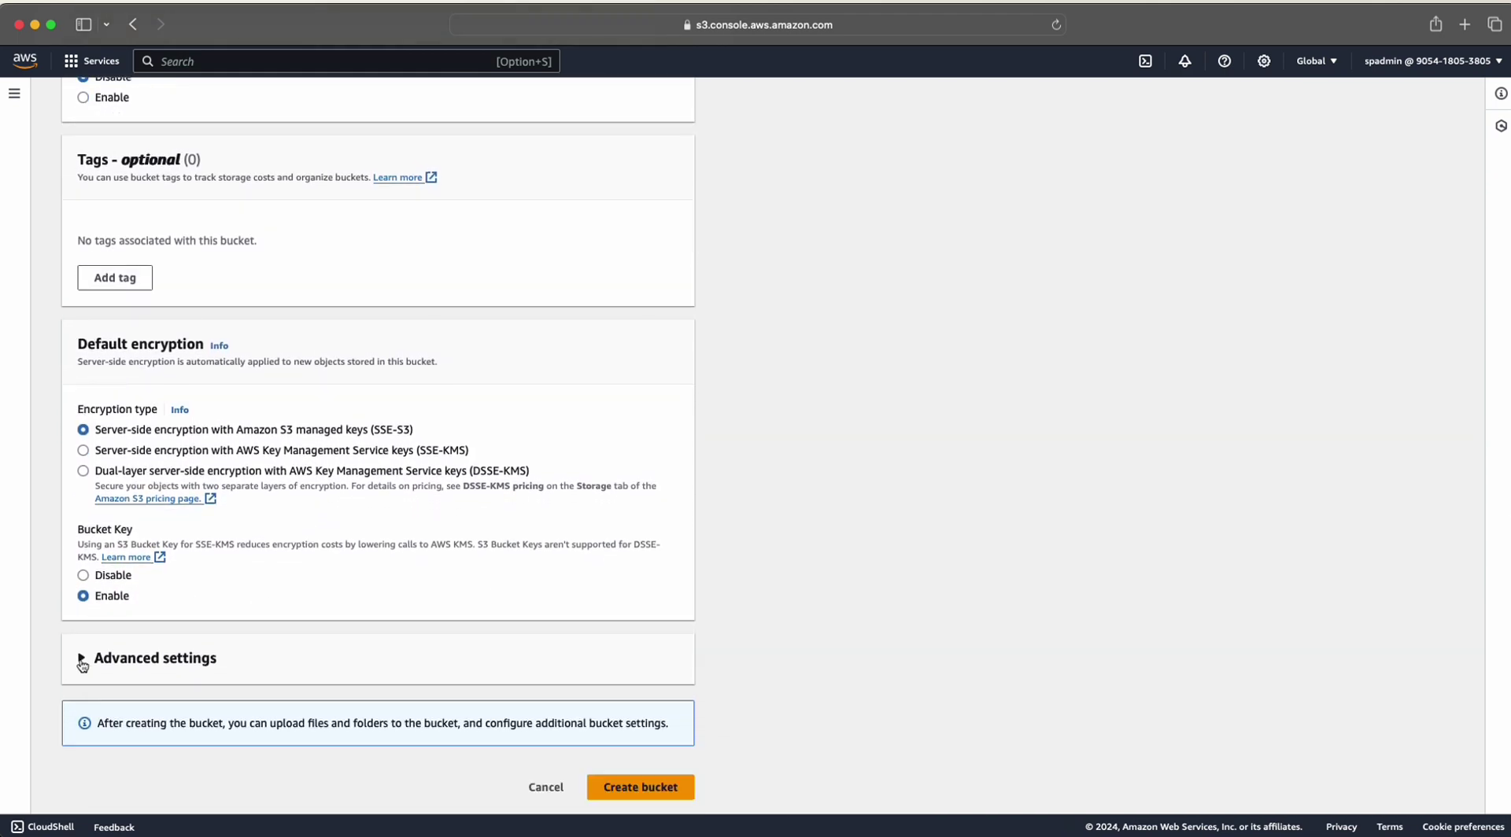
{"action": "left_click", "coordinate": [81, 659]}
{"action": "scroll", "coordinate": [130, 673], "scroll_direction": "down", "scroll_amount": 4}
{"action": "scroll", "coordinate": [135, 674], "scroll_direction": "down", "scroll_amount": 2}
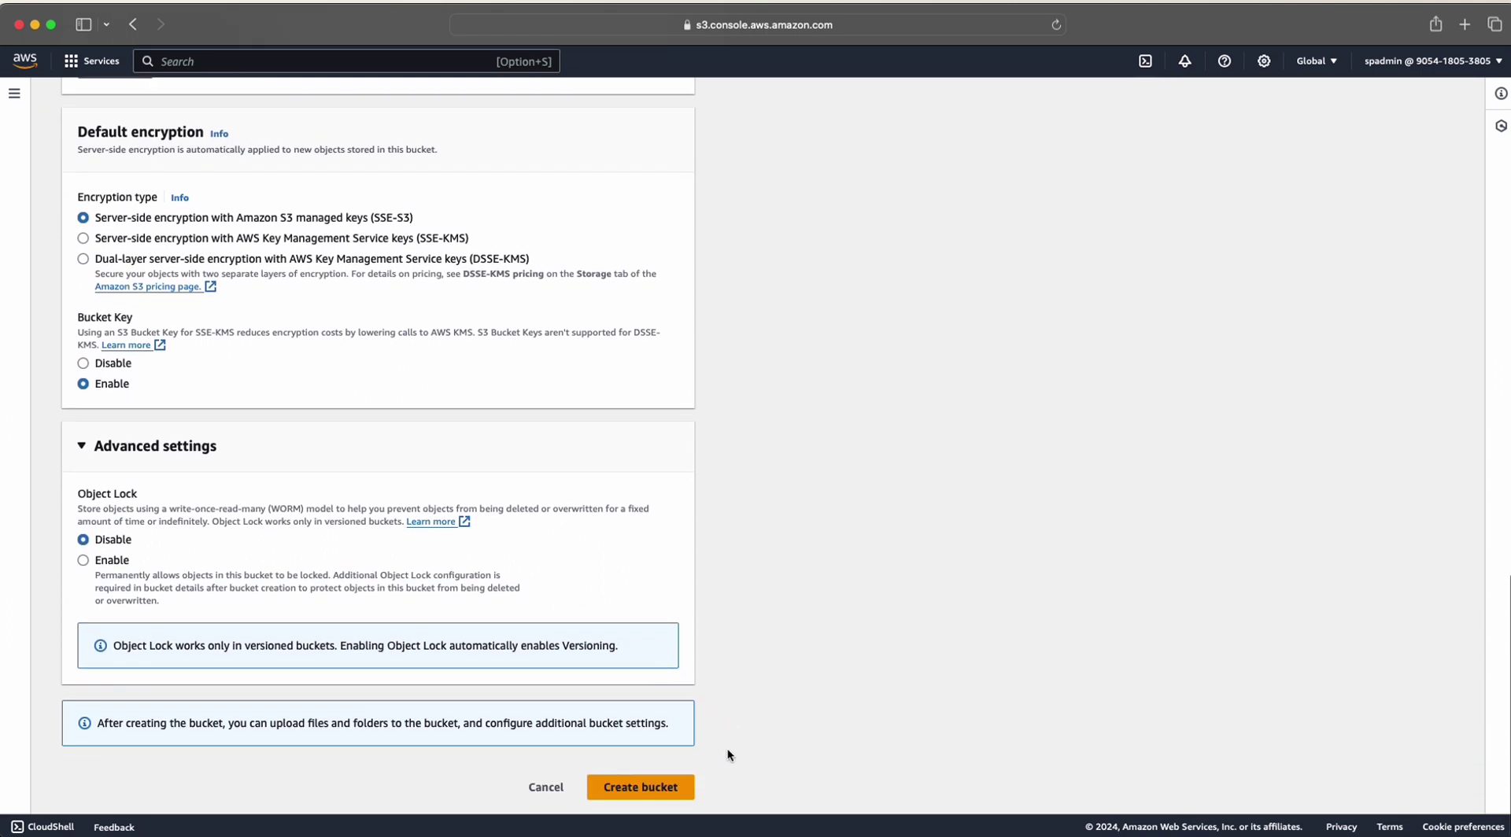
{"action": "left_click", "coordinate": [640, 786]}
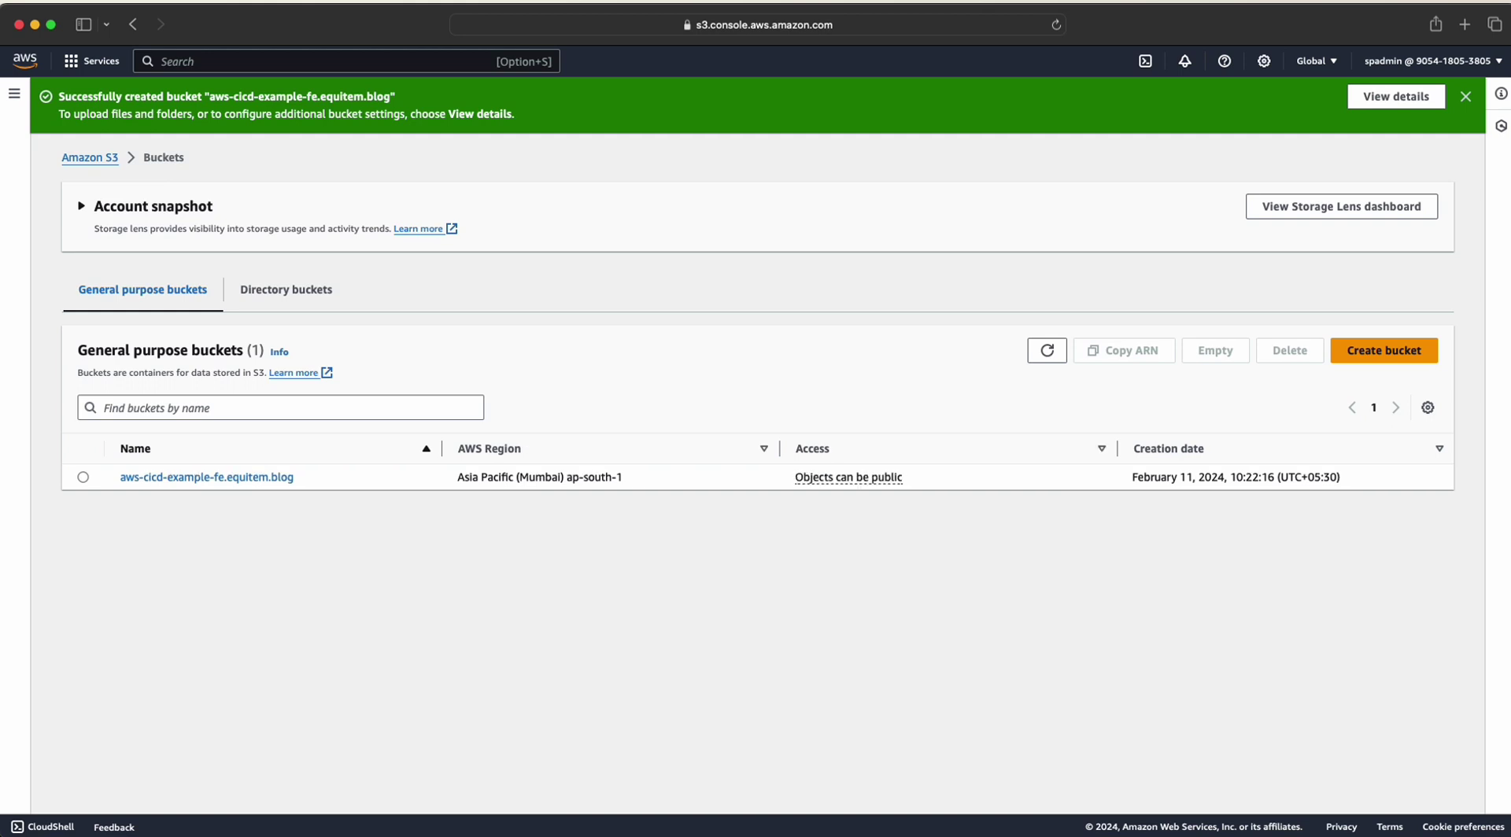
- Open the aws-cicd-example-fe.equitem.blog bucket and add all files from the project's dist/web folder to a new upload
{"action": "left_click", "coordinate": [228, 478]}
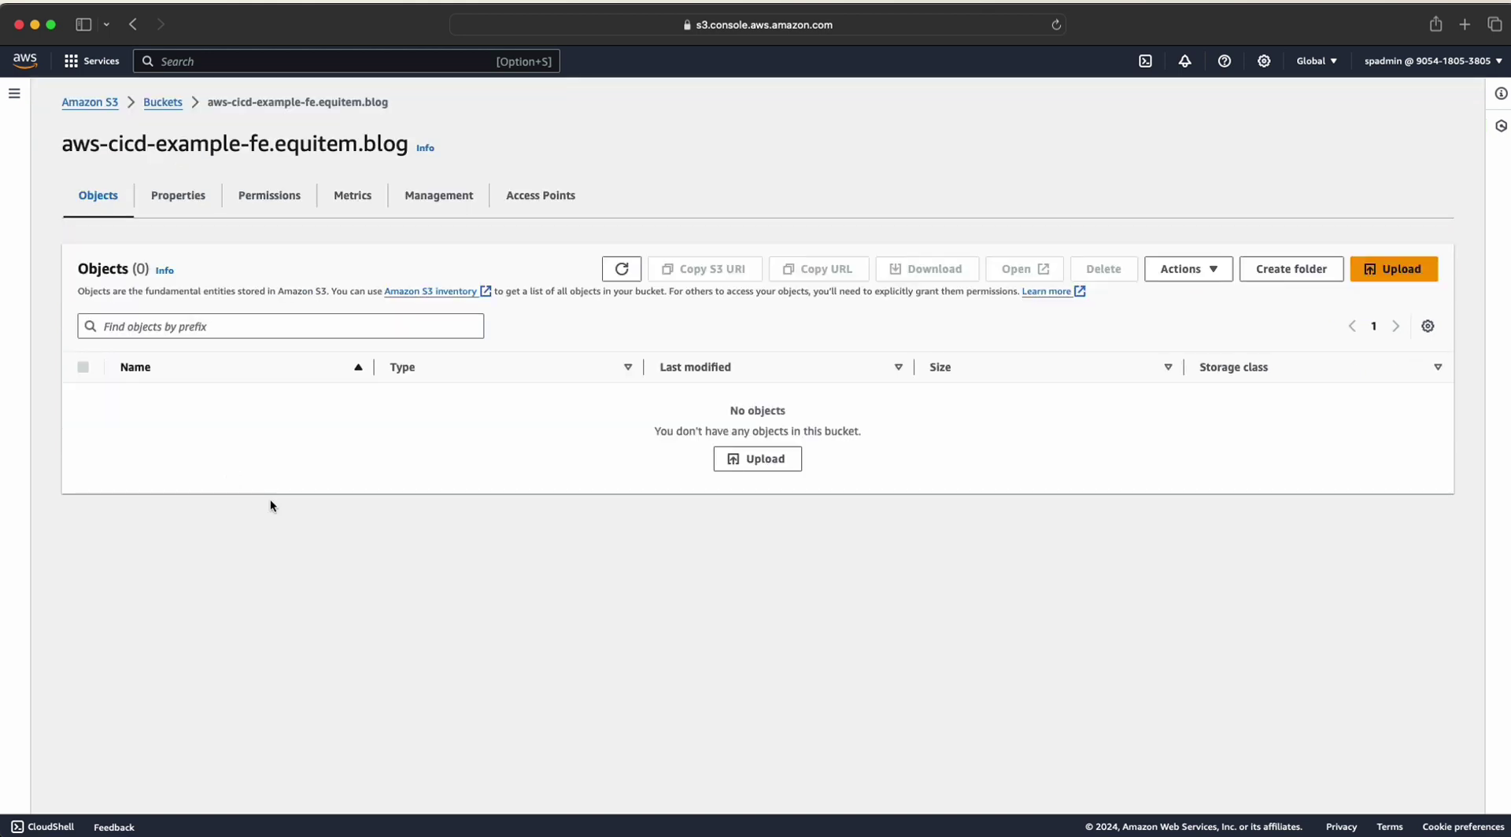
{"action": "left_click", "coordinate": [779, 460]}
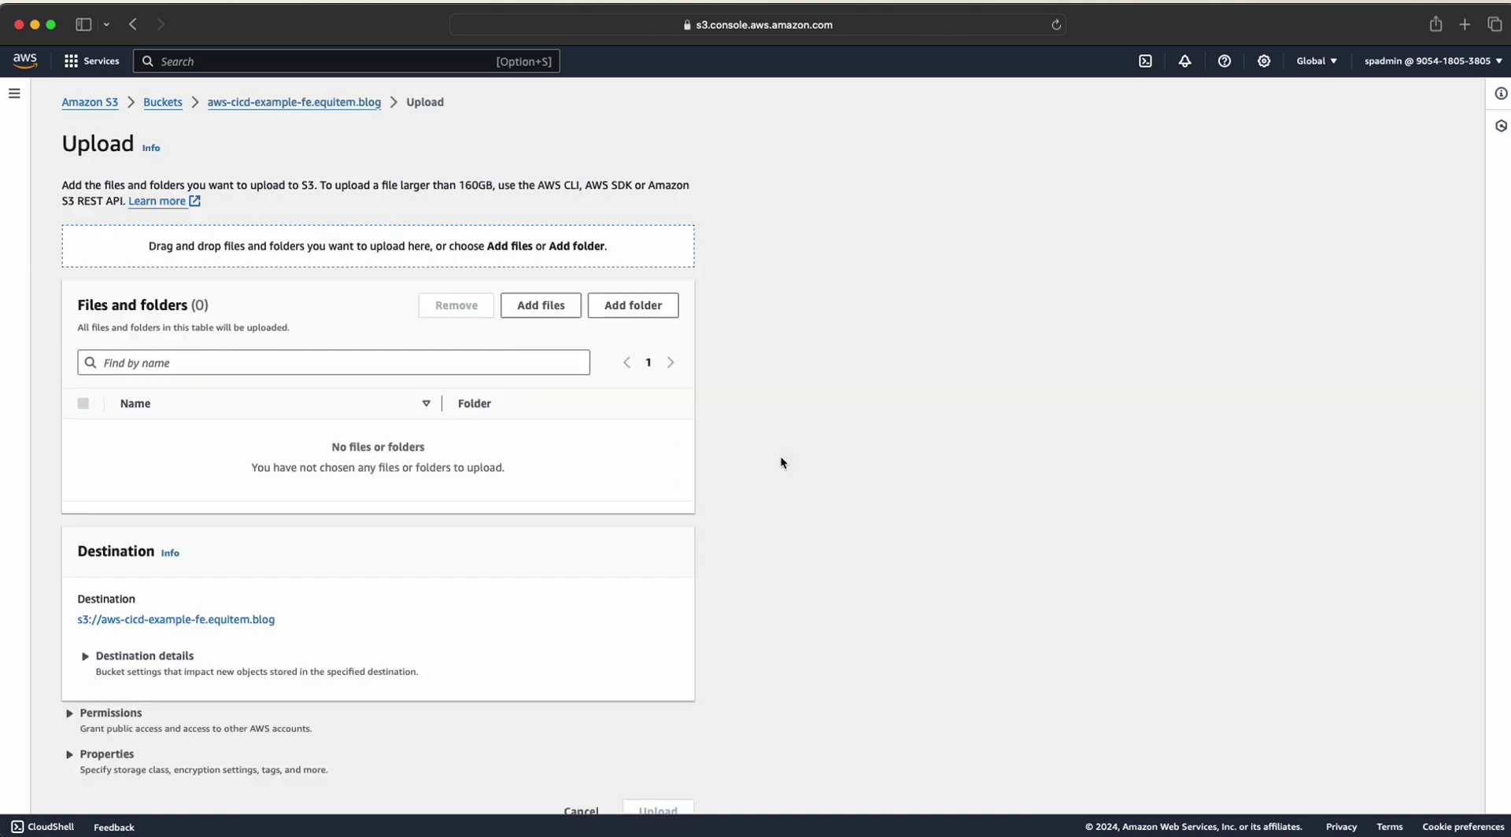
{"action": "left_click", "coordinate": [535, 306]}
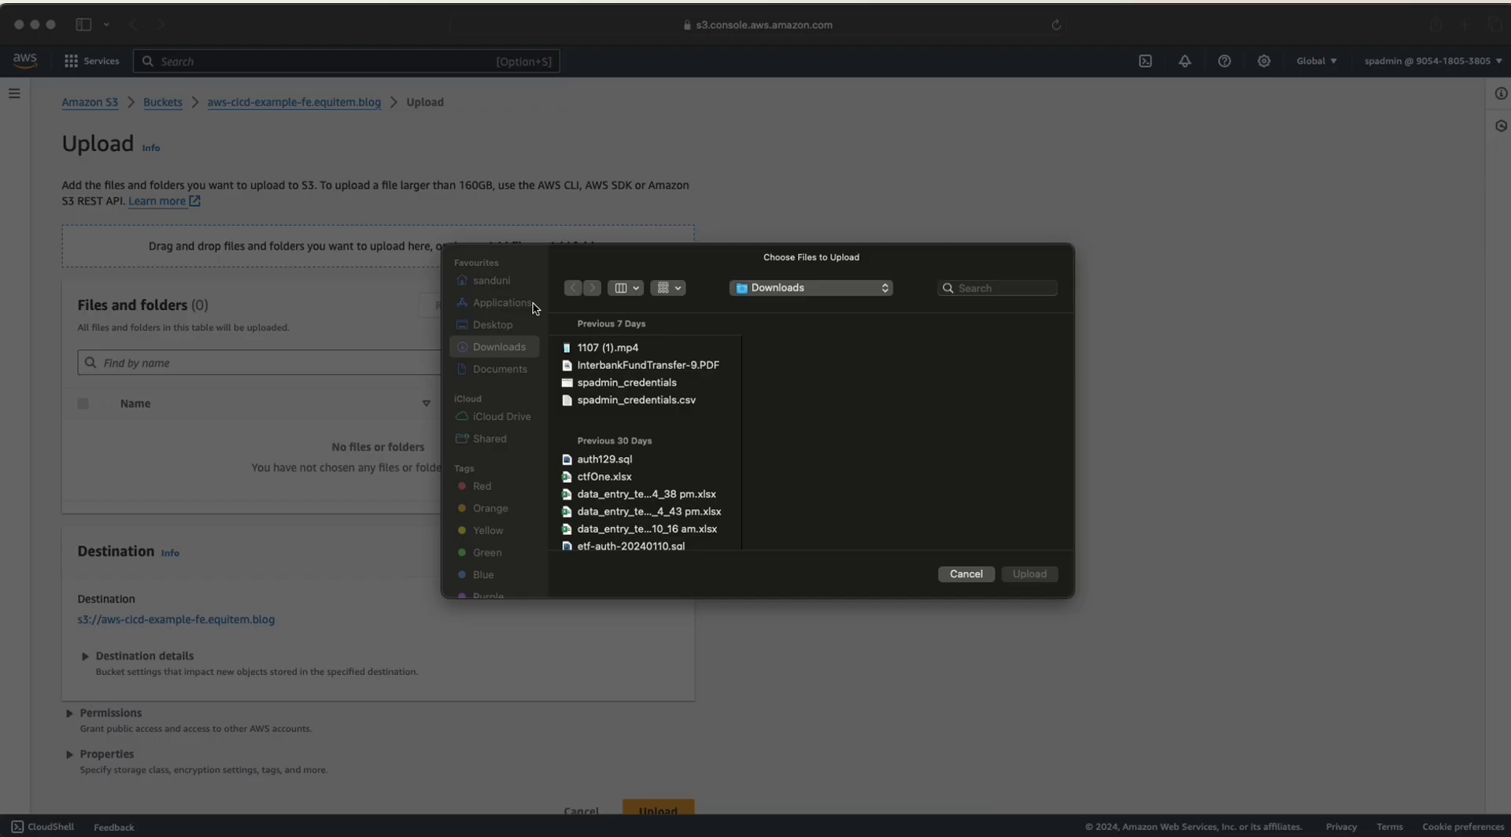
{"action": "left_click", "coordinate": [917, 365]}
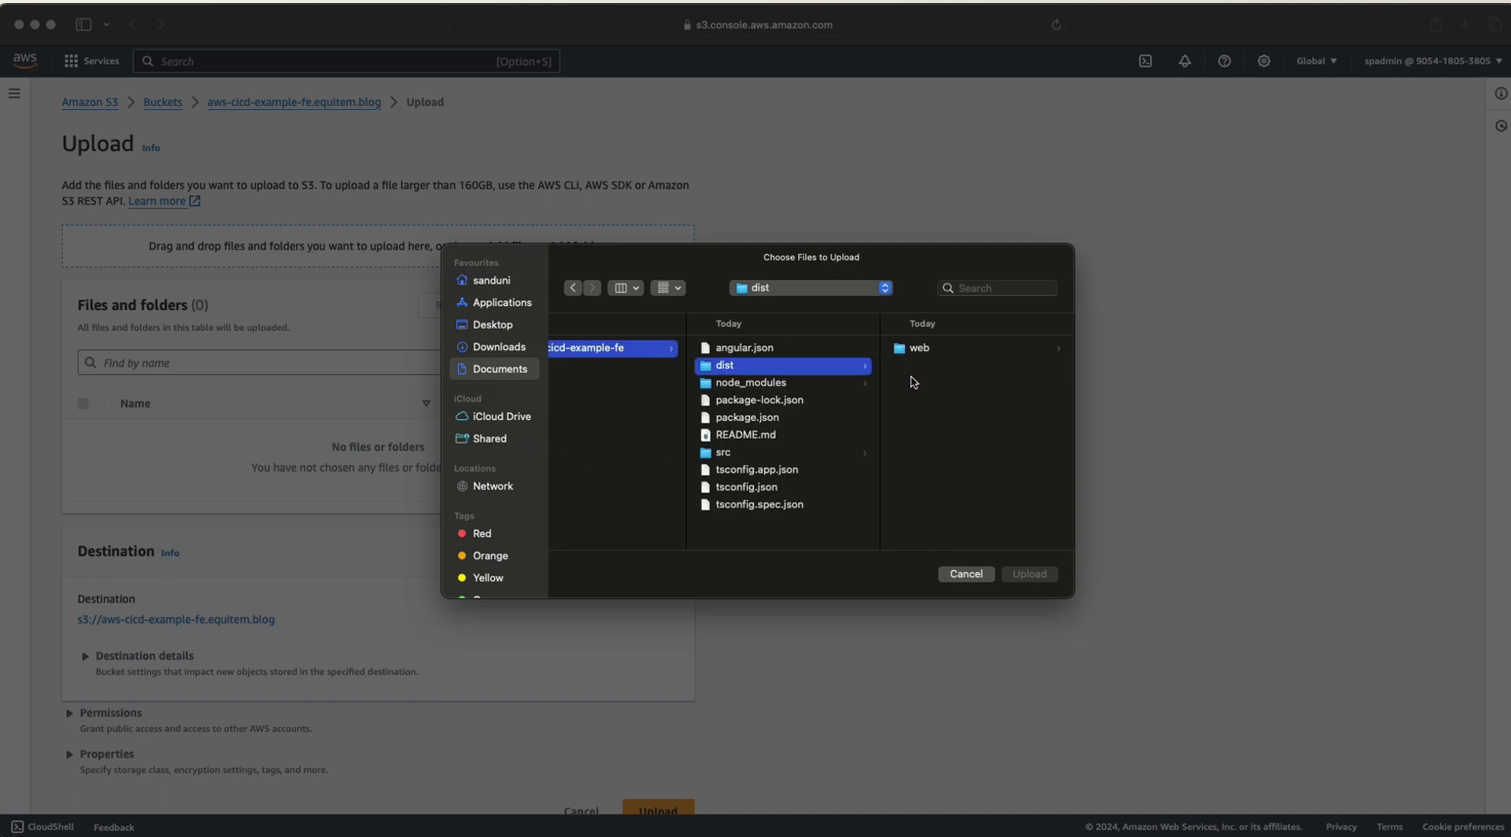
{"action": "left_click", "coordinate": [922, 351]}
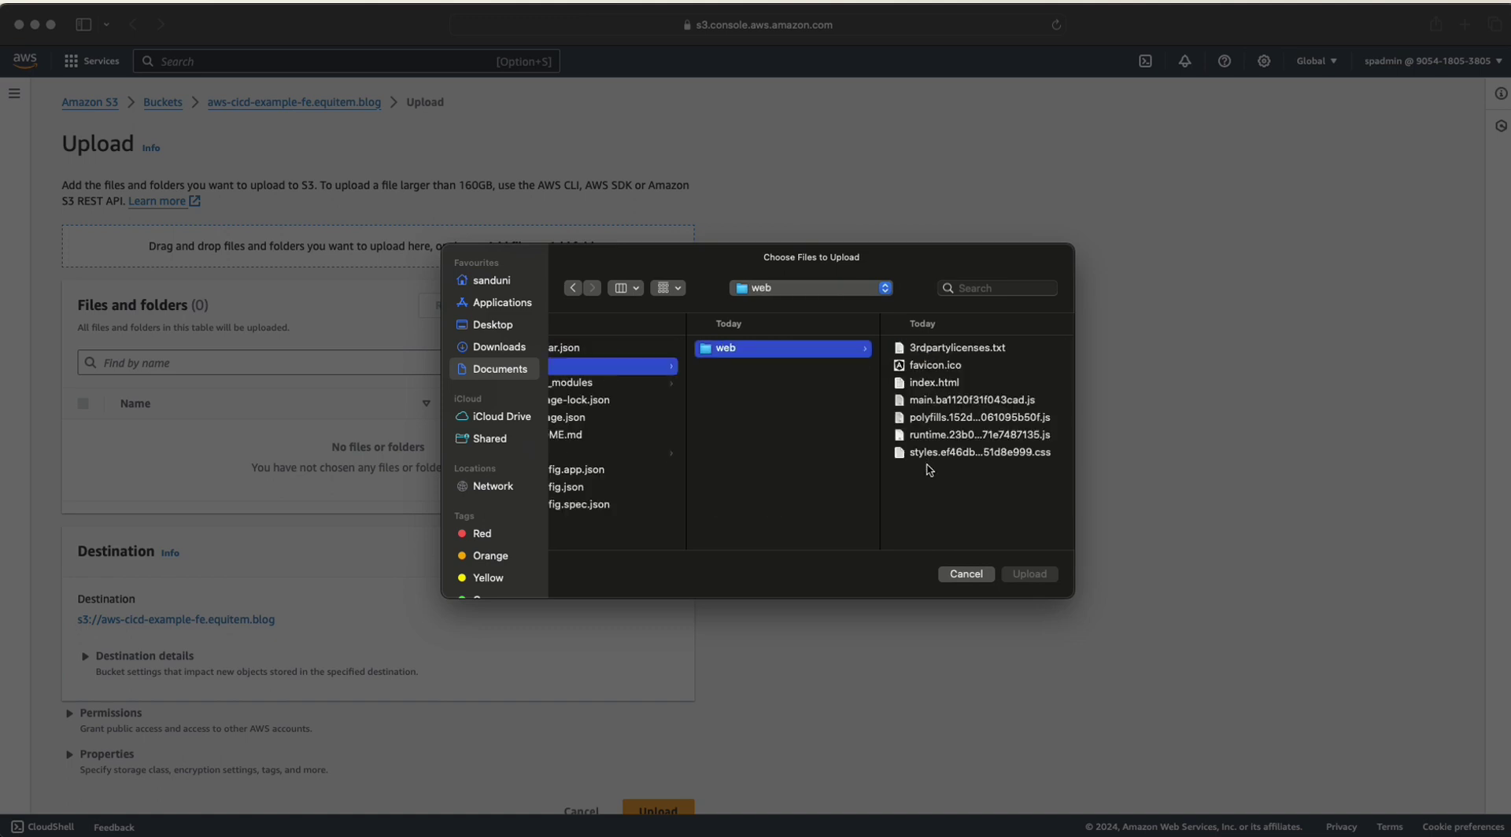
{"action": "left_click_drag", "start_coordinate": [930, 472], "coordinate": [921, 354]}
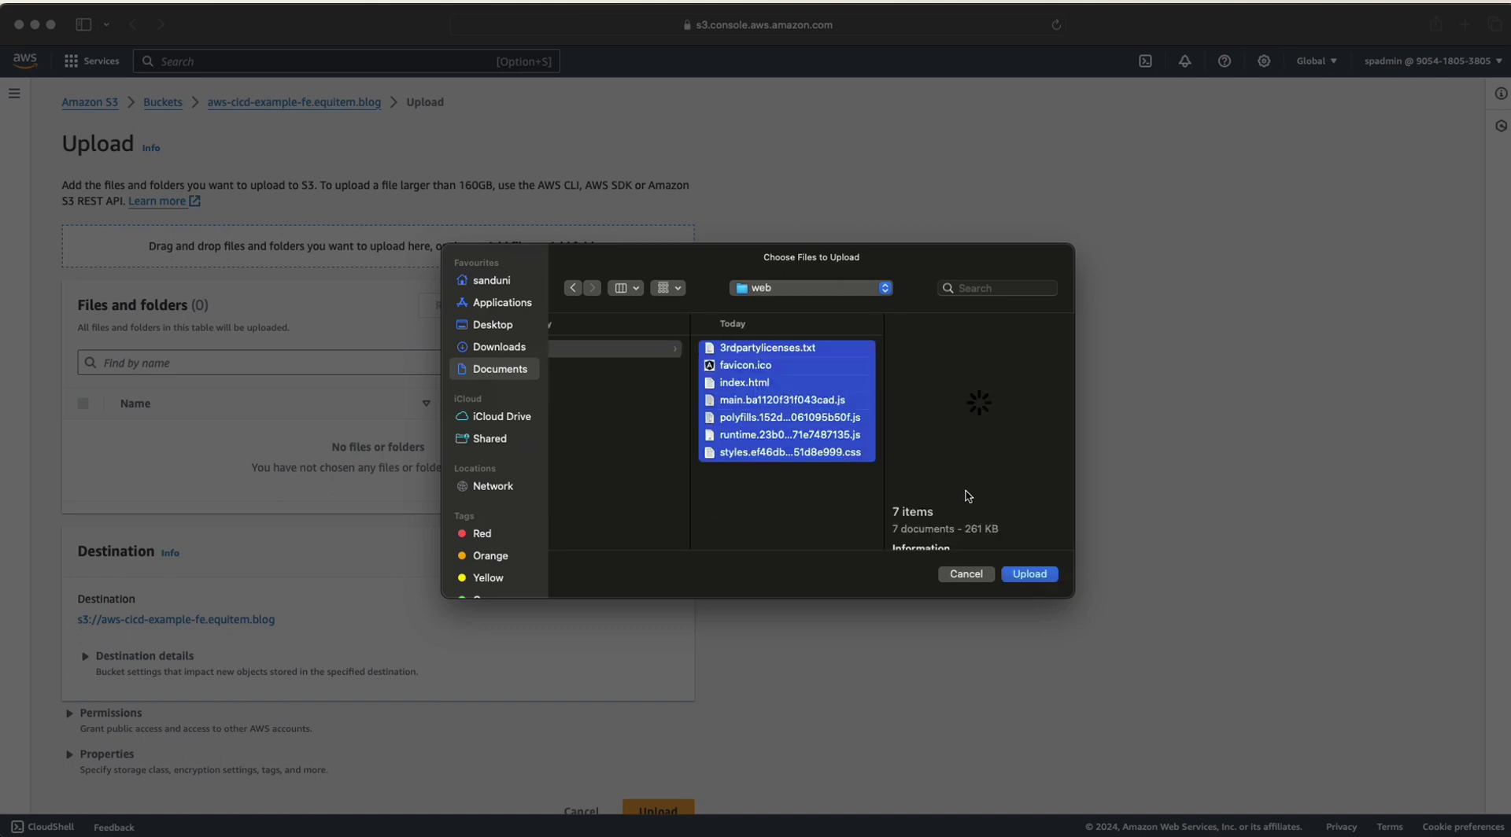
{"action": "left_click", "coordinate": [1035, 574]}
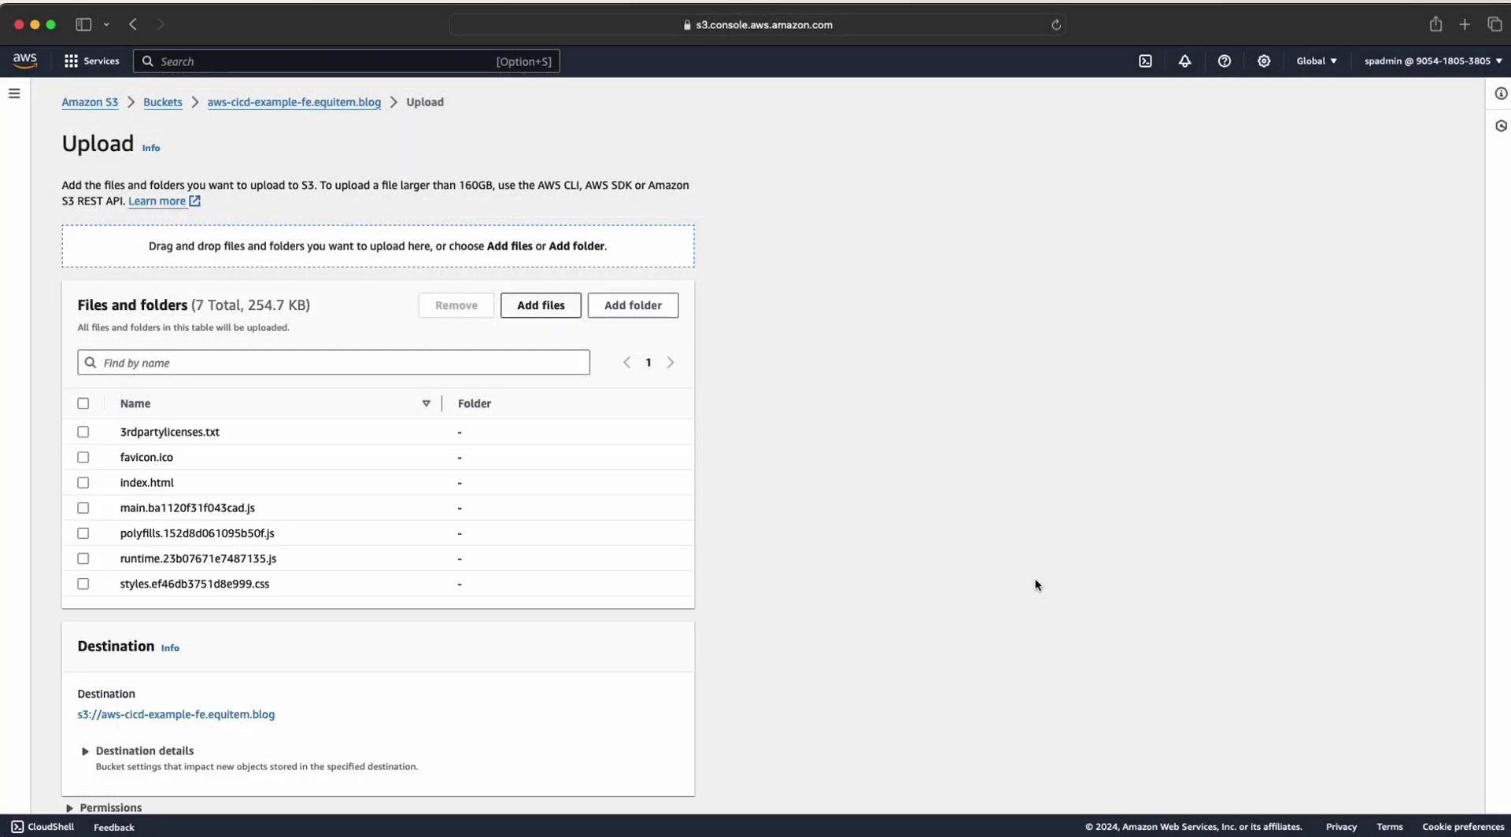
- Upload the added build files to the bucket and check the upload status
{"action": "scroll", "coordinate": [850, 523], "scroll_direction": "down", "scroll_amount": 3}
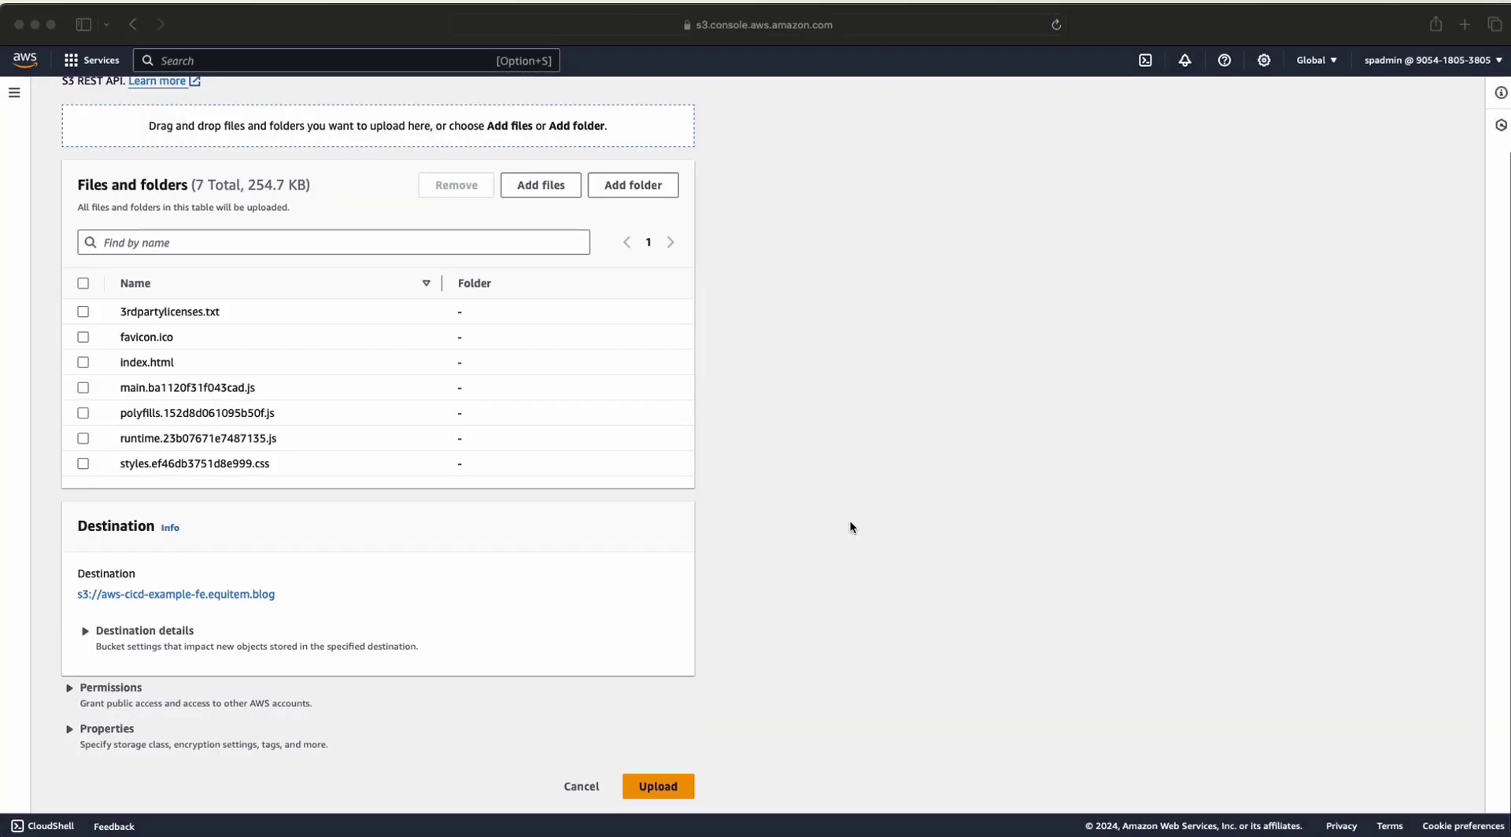
{"action": "left_click", "coordinate": [658, 787]}
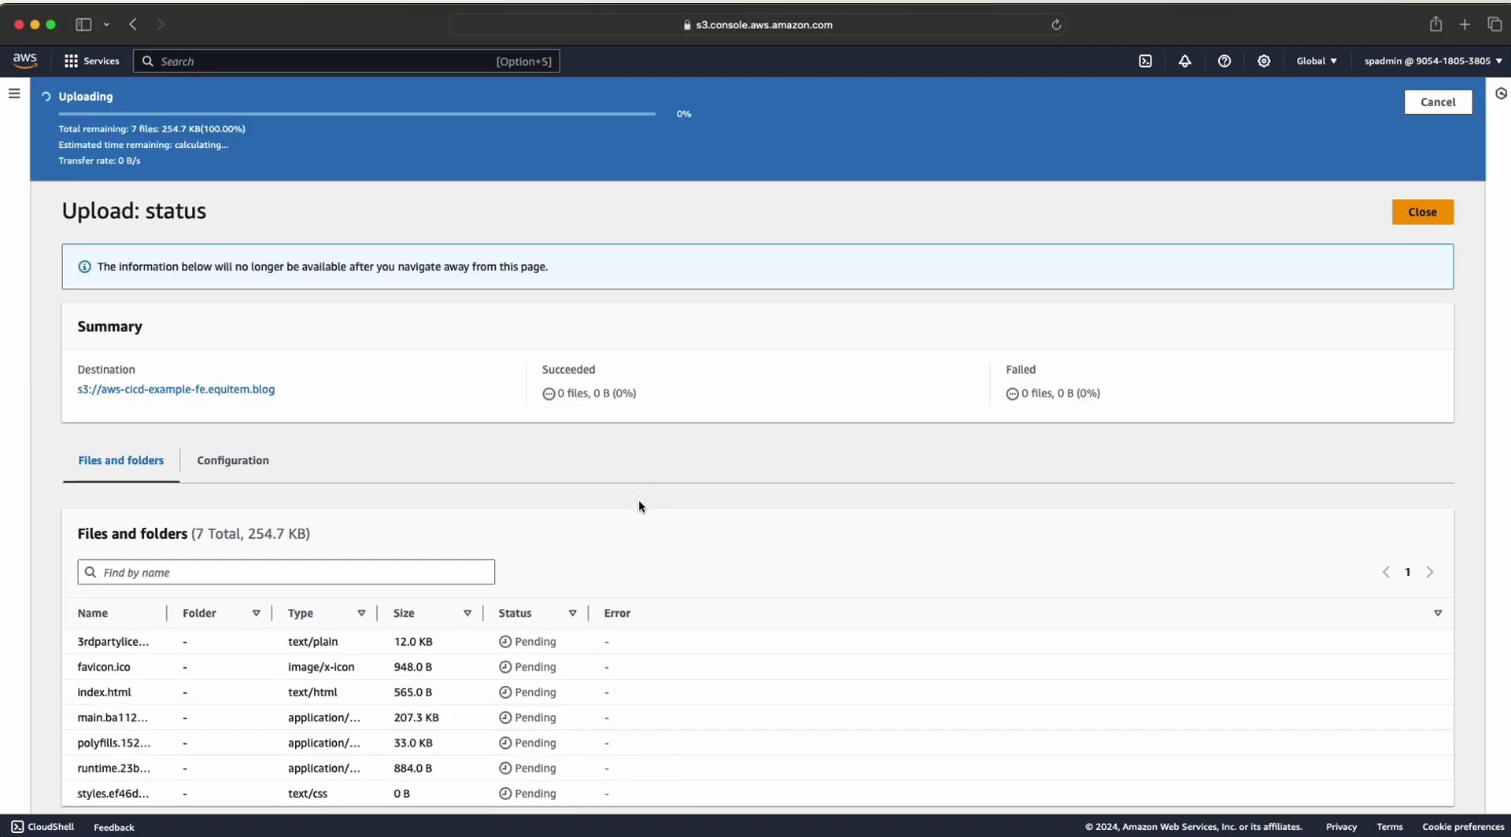
{"action": "scroll", "coordinate": [639, 506], "scroll_direction": "down", "scroll_amount": 1}
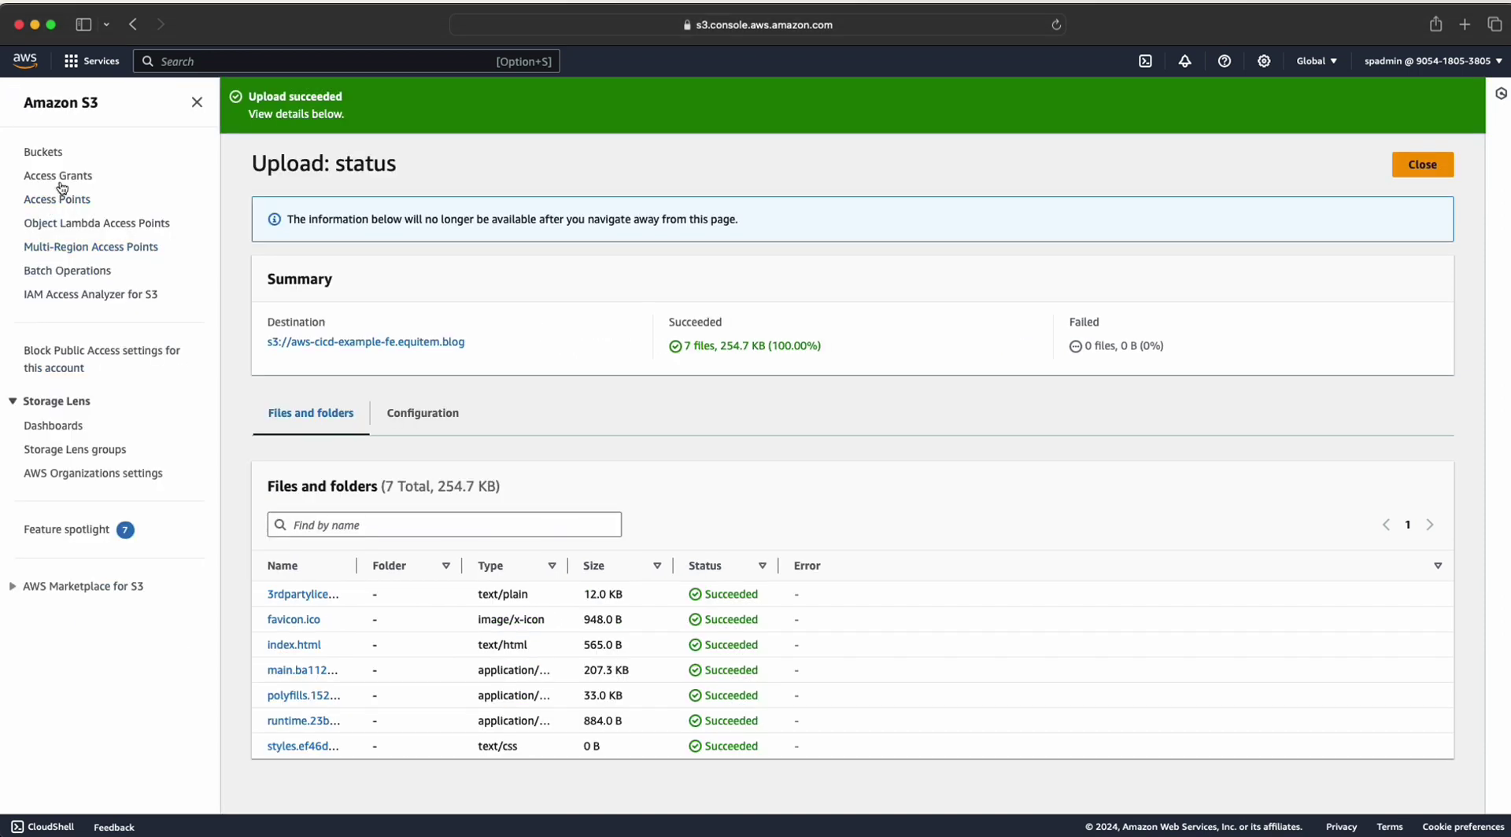
- Return to the bucket list and show the properties of the aws-cicd-example-fe.equitem.blog bucket
{"action": "left_click", "coordinate": [52, 162]}
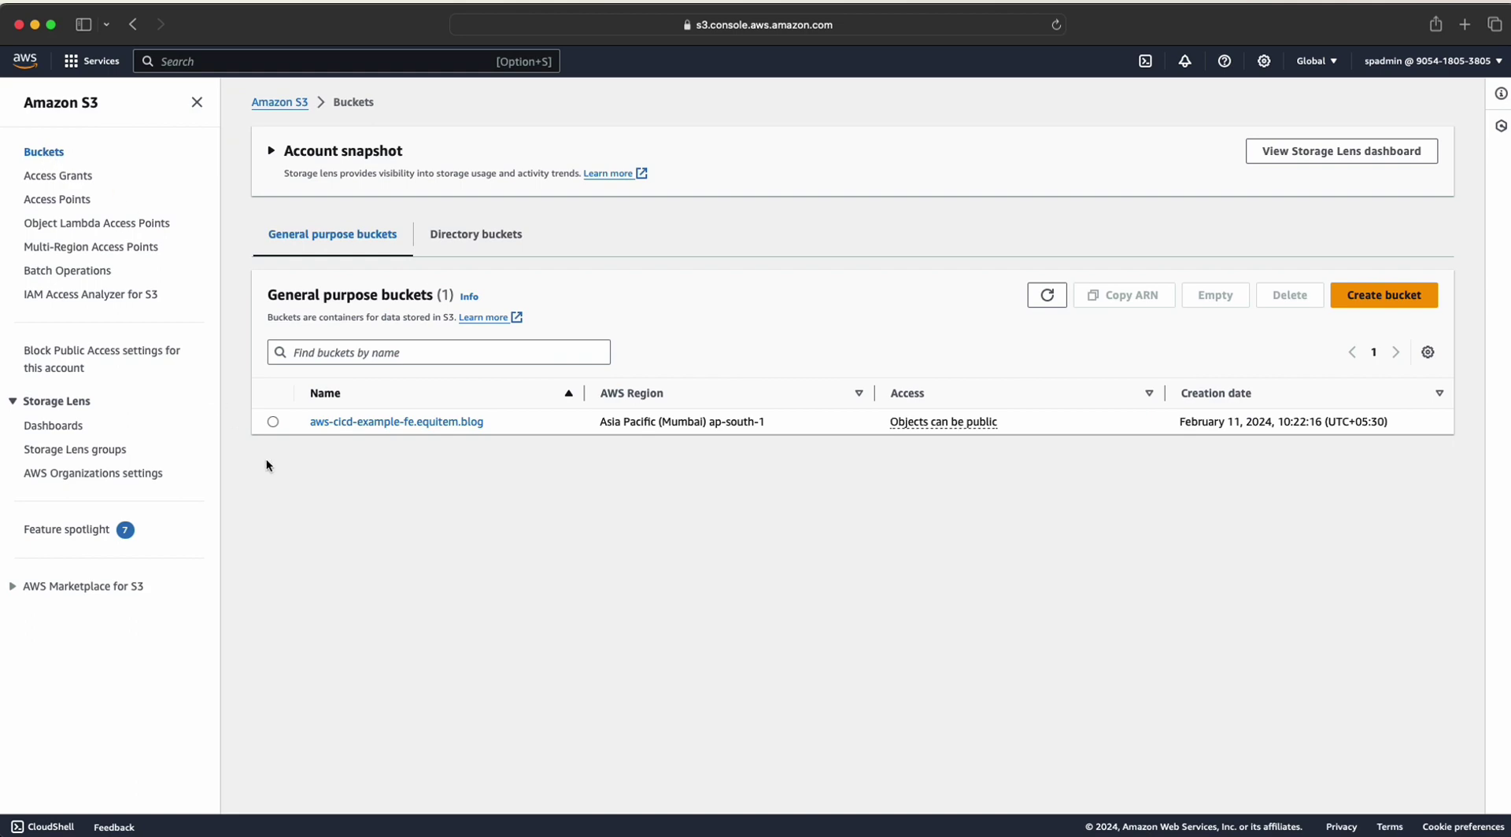
{"action": "left_click", "coordinate": [442, 423]}
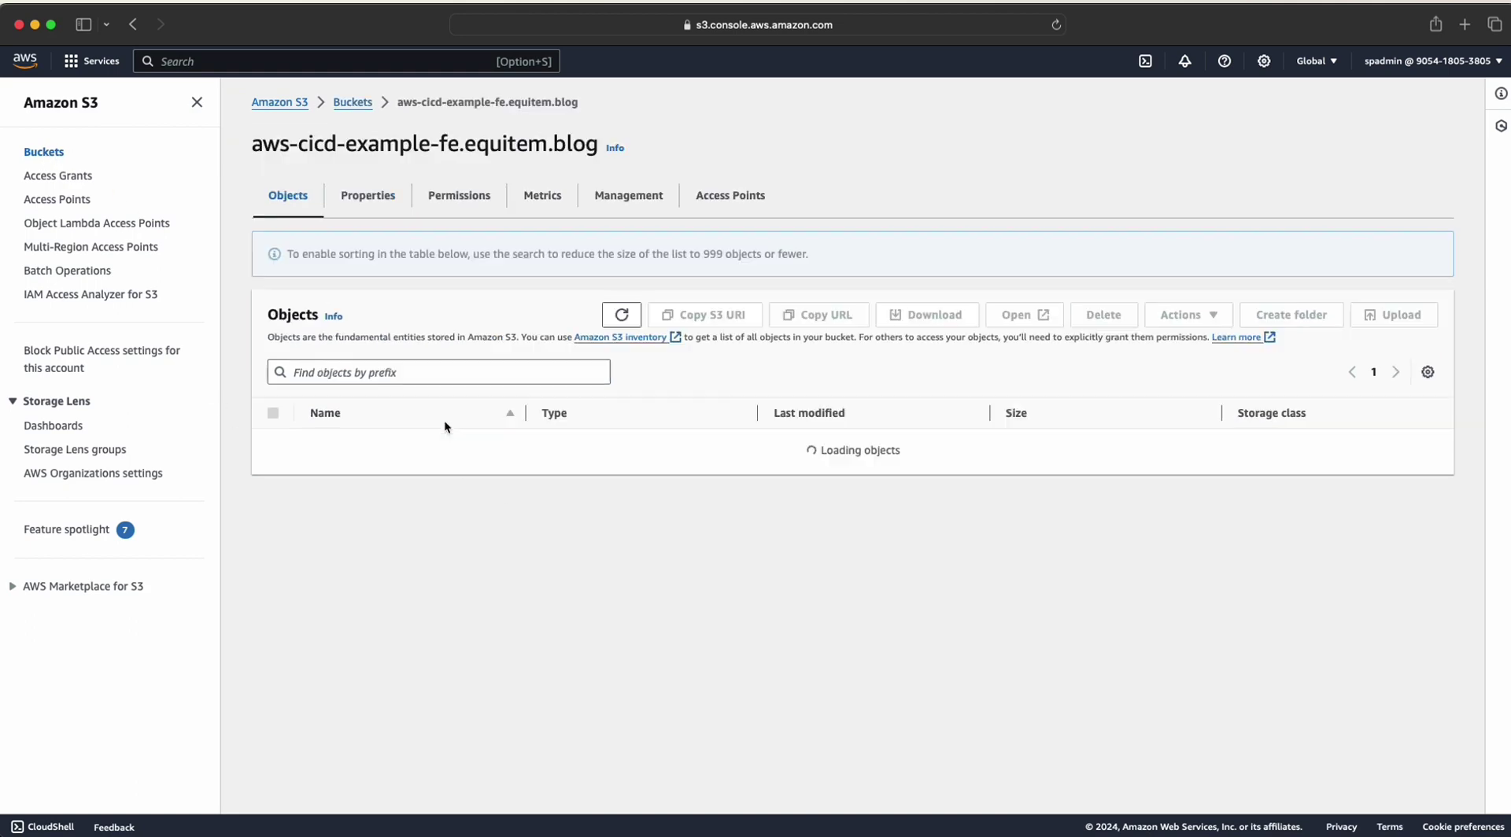
{"action": "left_click", "coordinate": [362, 214]}
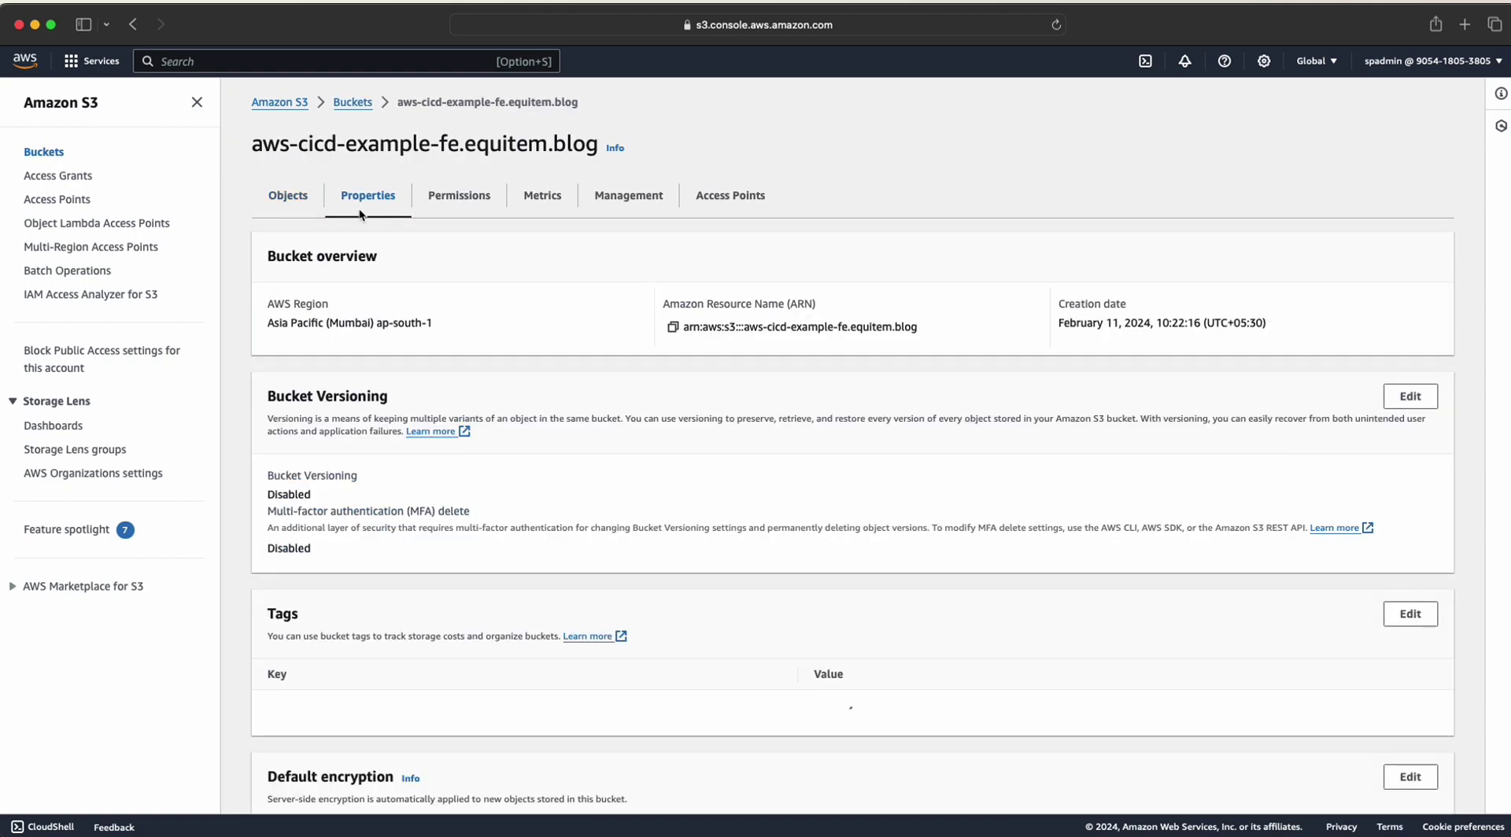
- Open the bucket's static website hosting settings for editing and enable hosting, keeping the Host a static website type
{"action": "scroll", "coordinate": [608, 469], "scroll_direction": "down", "scroll_amount": 7}
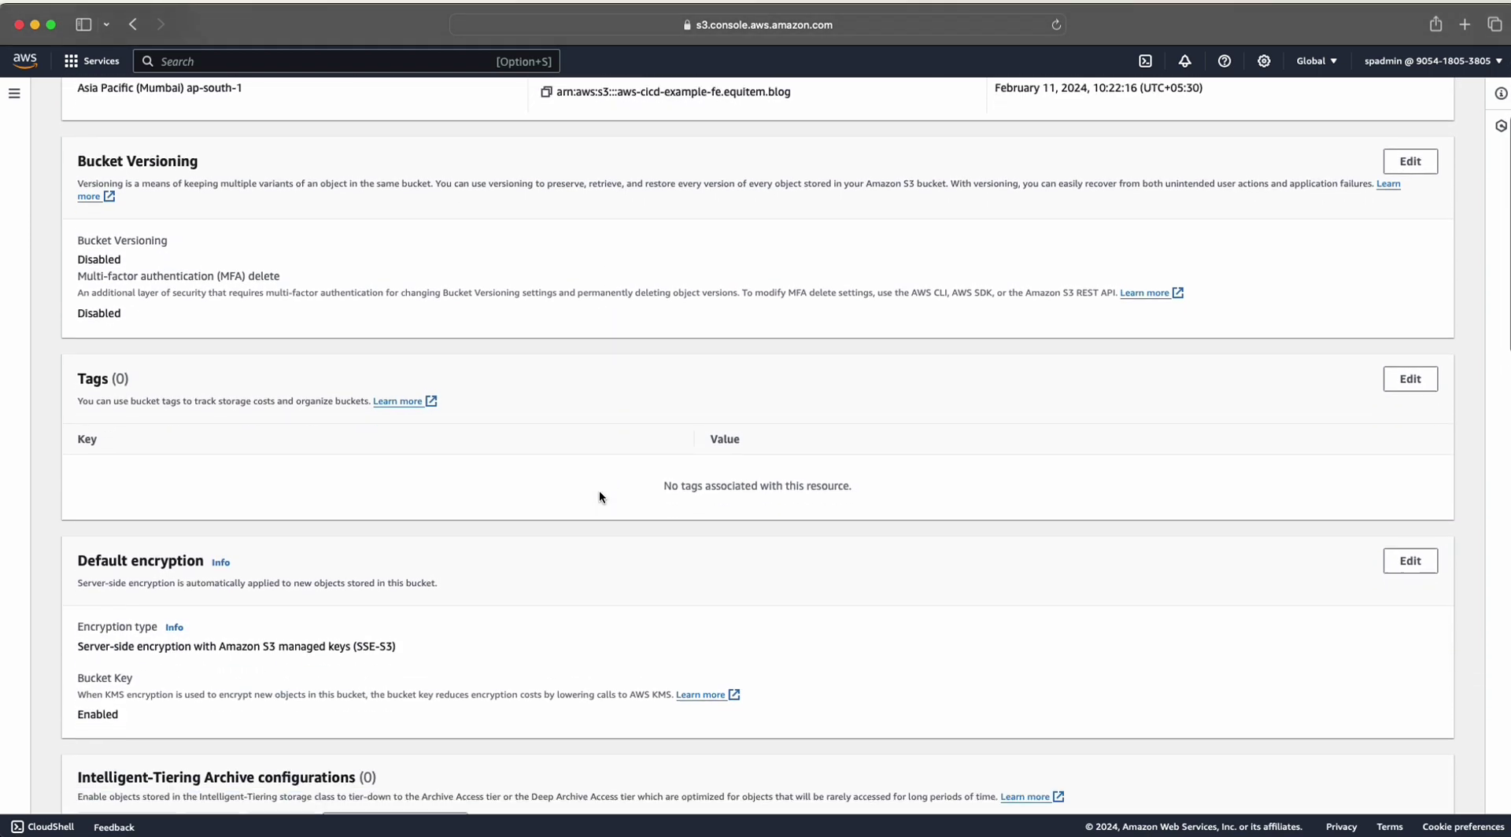
{"action": "scroll", "coordinate": [598, 492], "scroll_direction": "down", "scroll_amount": 11}
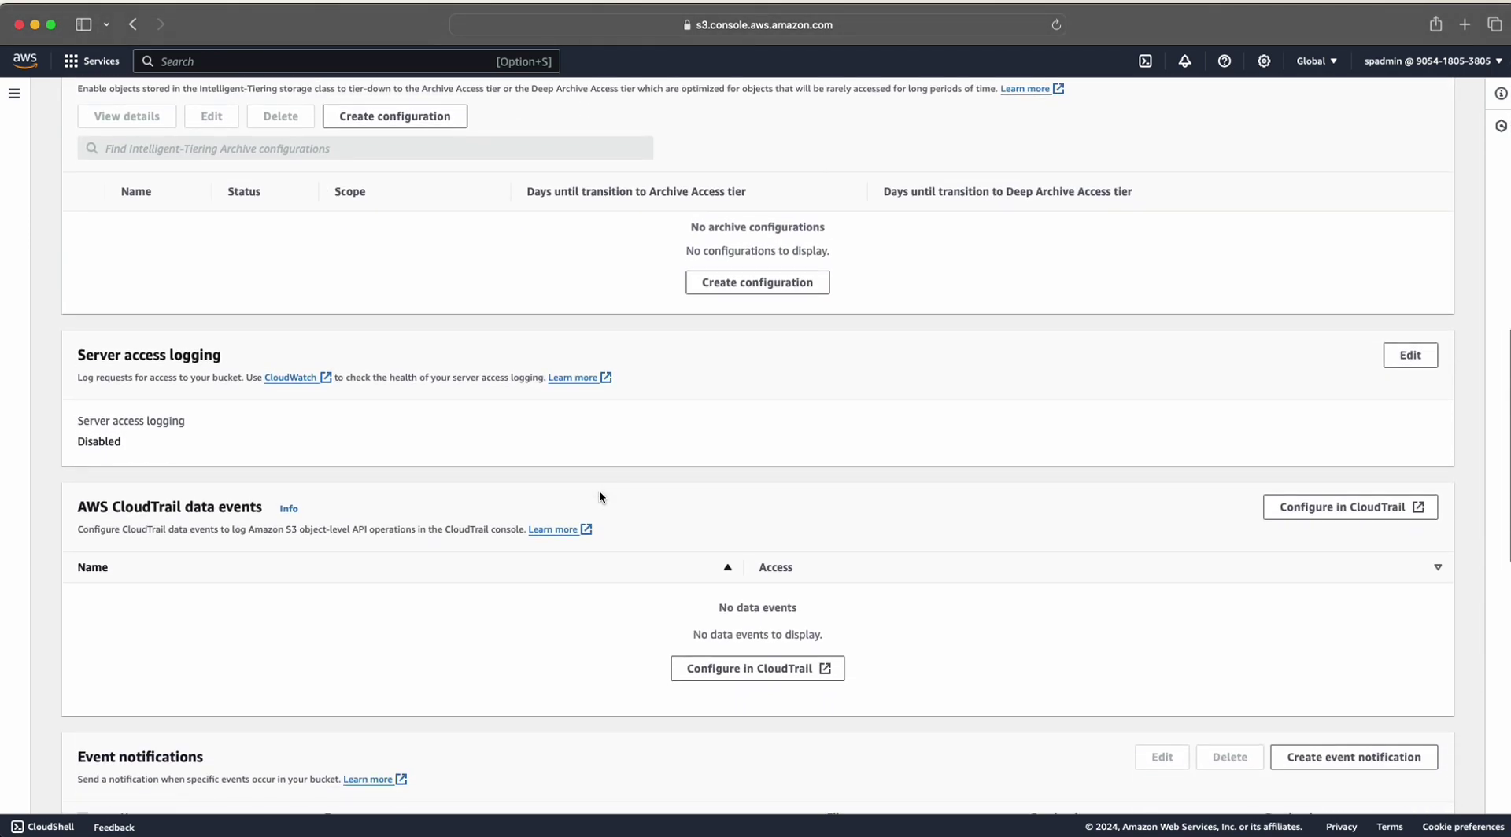
{"action": "scroll", "coordinate": [600, 496], "scroll_direction": "down", "scroll_amount": 6}
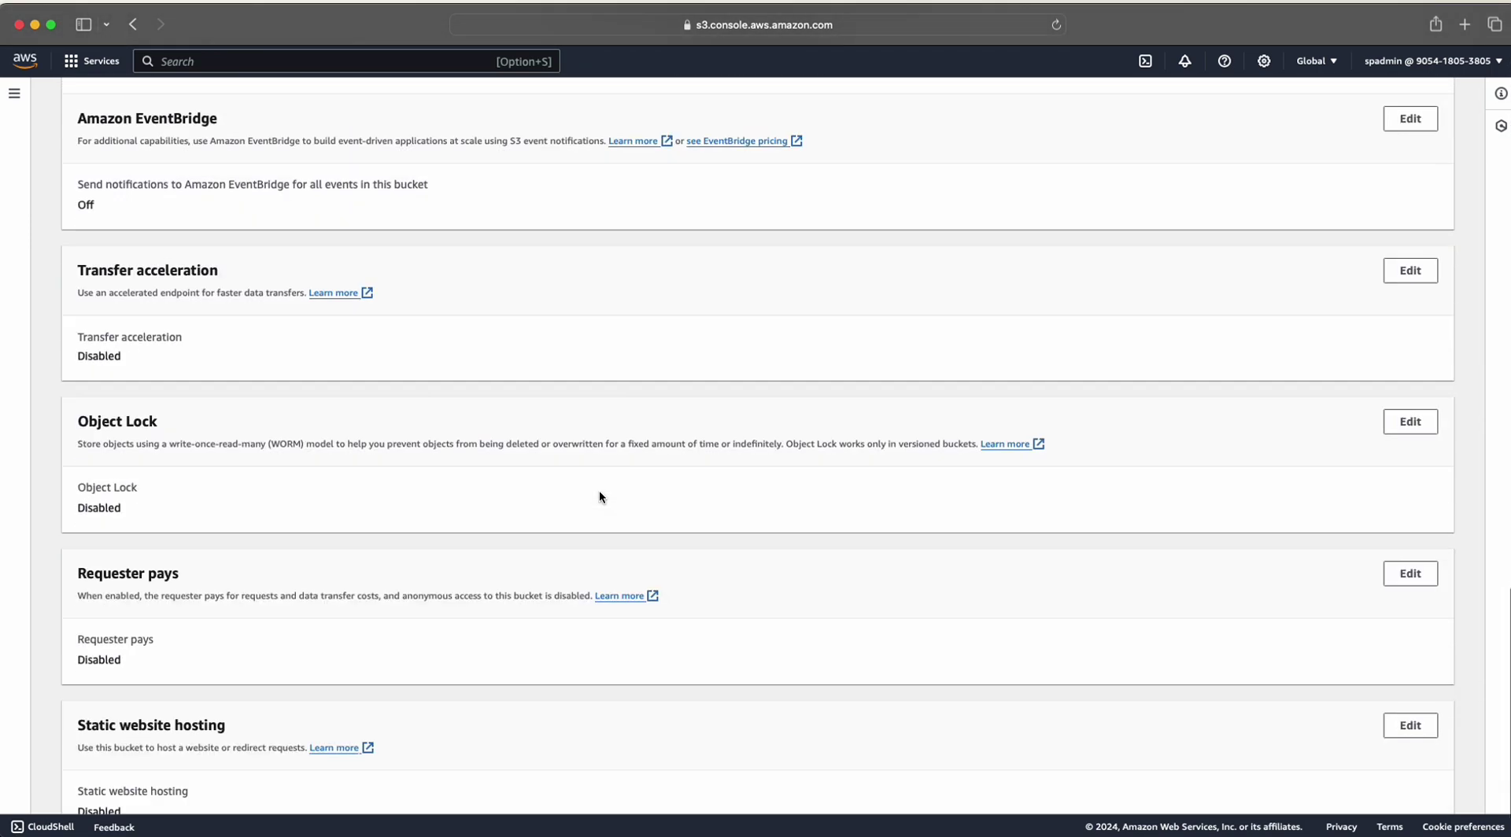
{"action": "left_click", "coordinate": [1409, 677]}
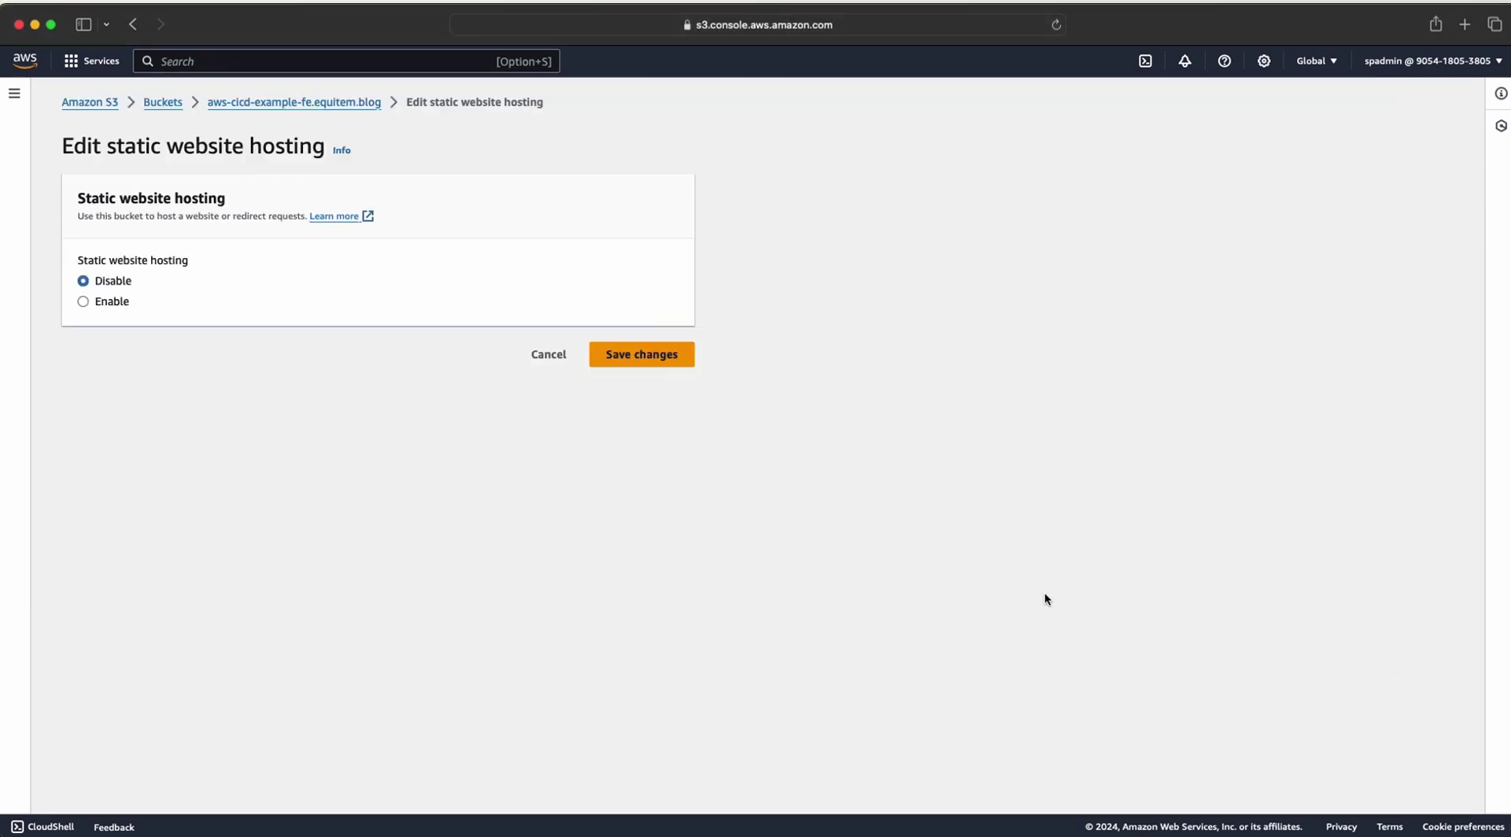
{"action": "left_click", "coordinate": [83, 302]}
{"action": "scroll", "coordinate": [116, 343], "scroll_direction": "down", "scroll_amount": 1}
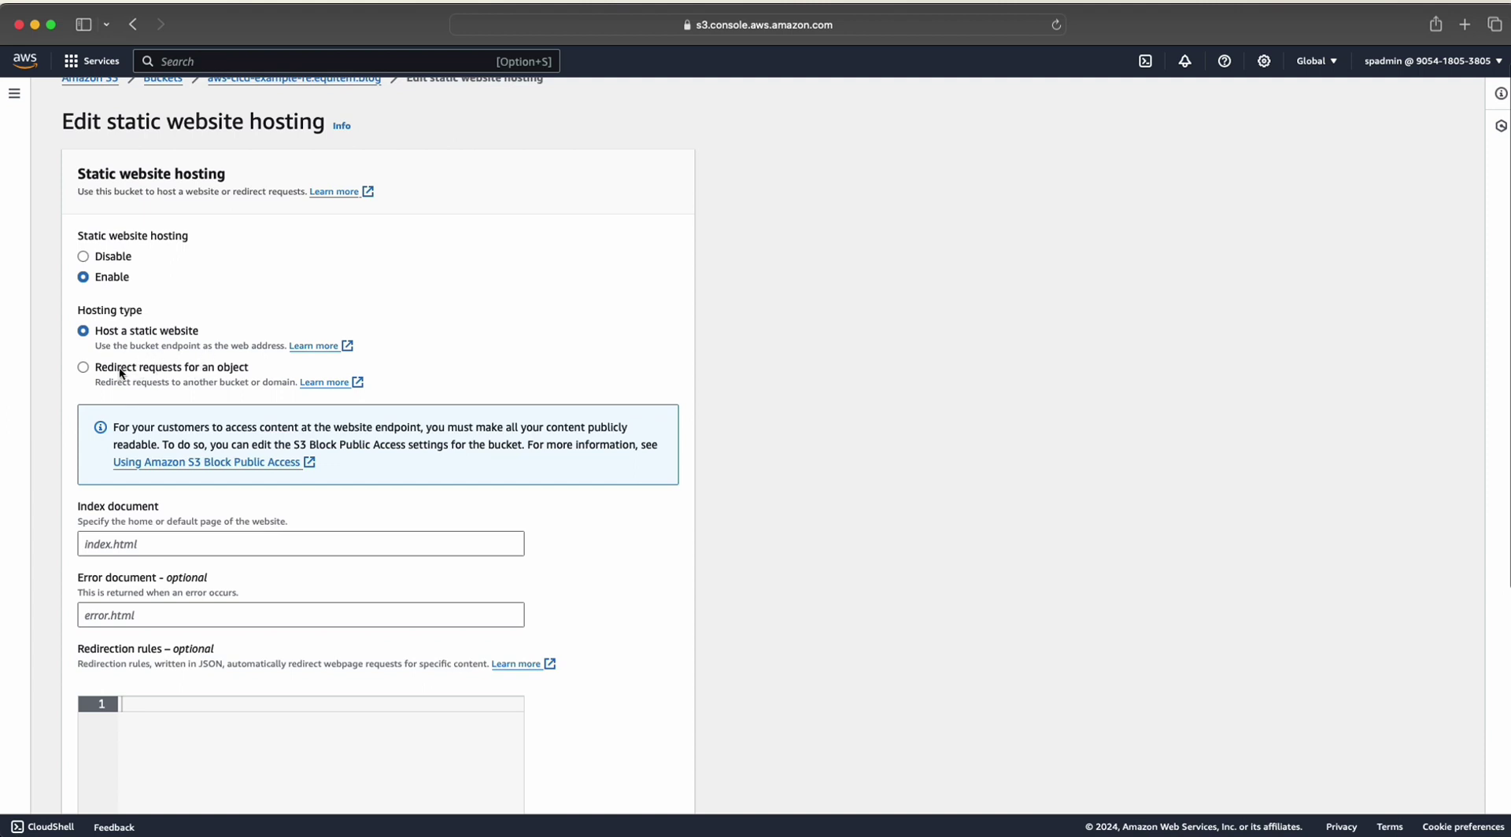
- Set both the index document and the error document to index.html and save the static website hosting settings
{"action": "scroll", "coordinate": [236, 394], "scroll_direction": "down", "scroll_amount": 3}
{"action": "left_click", "coordinate": [110, 474]}
{"action": "type", "text": "ind"}
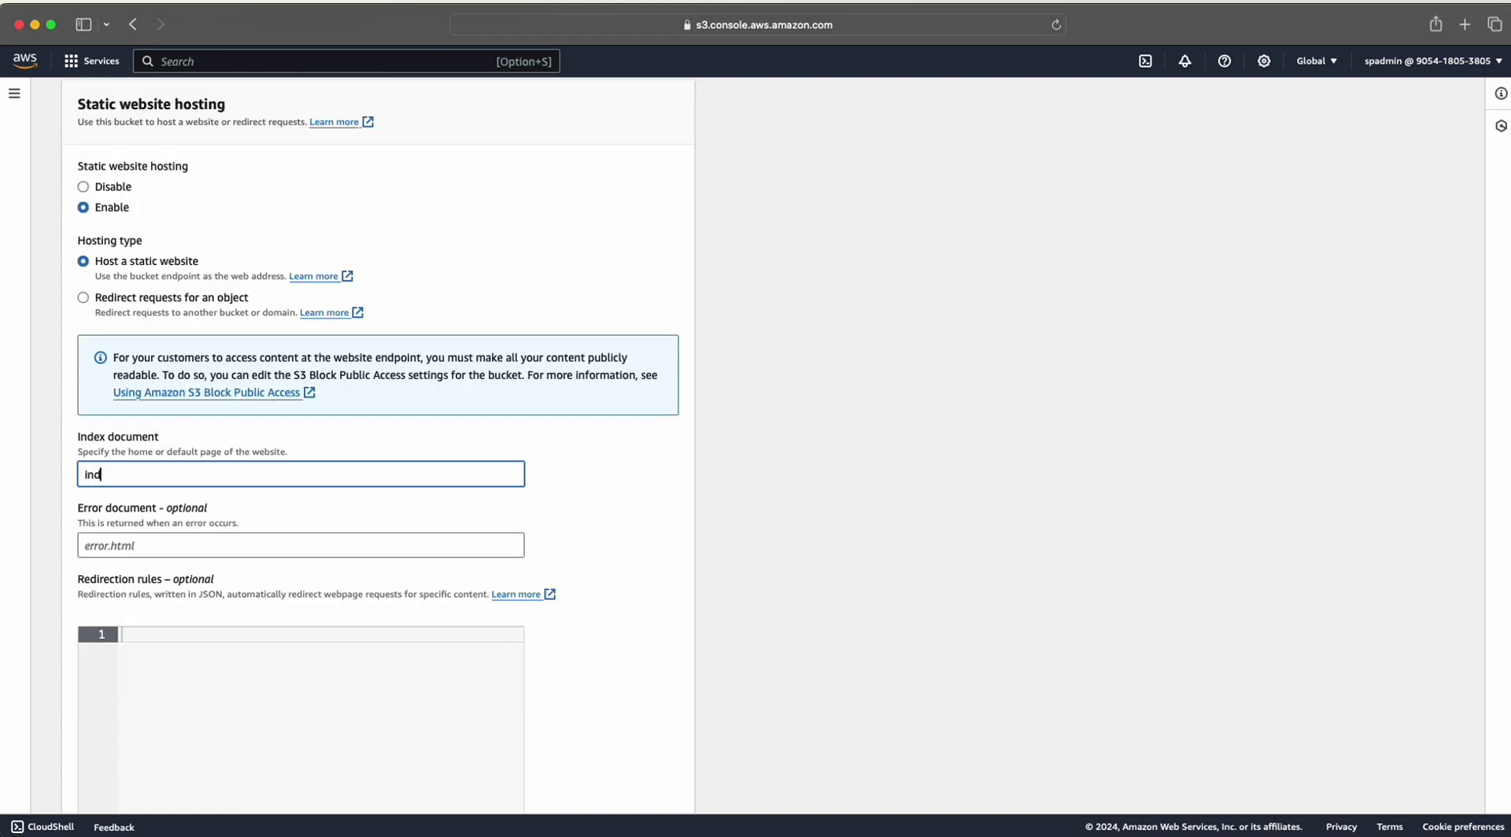
{"action": "type", "text": "ex.html"}
{"action": "left_click", "coordinate": [138, 544]}
{"action": "type", "text": "i"}
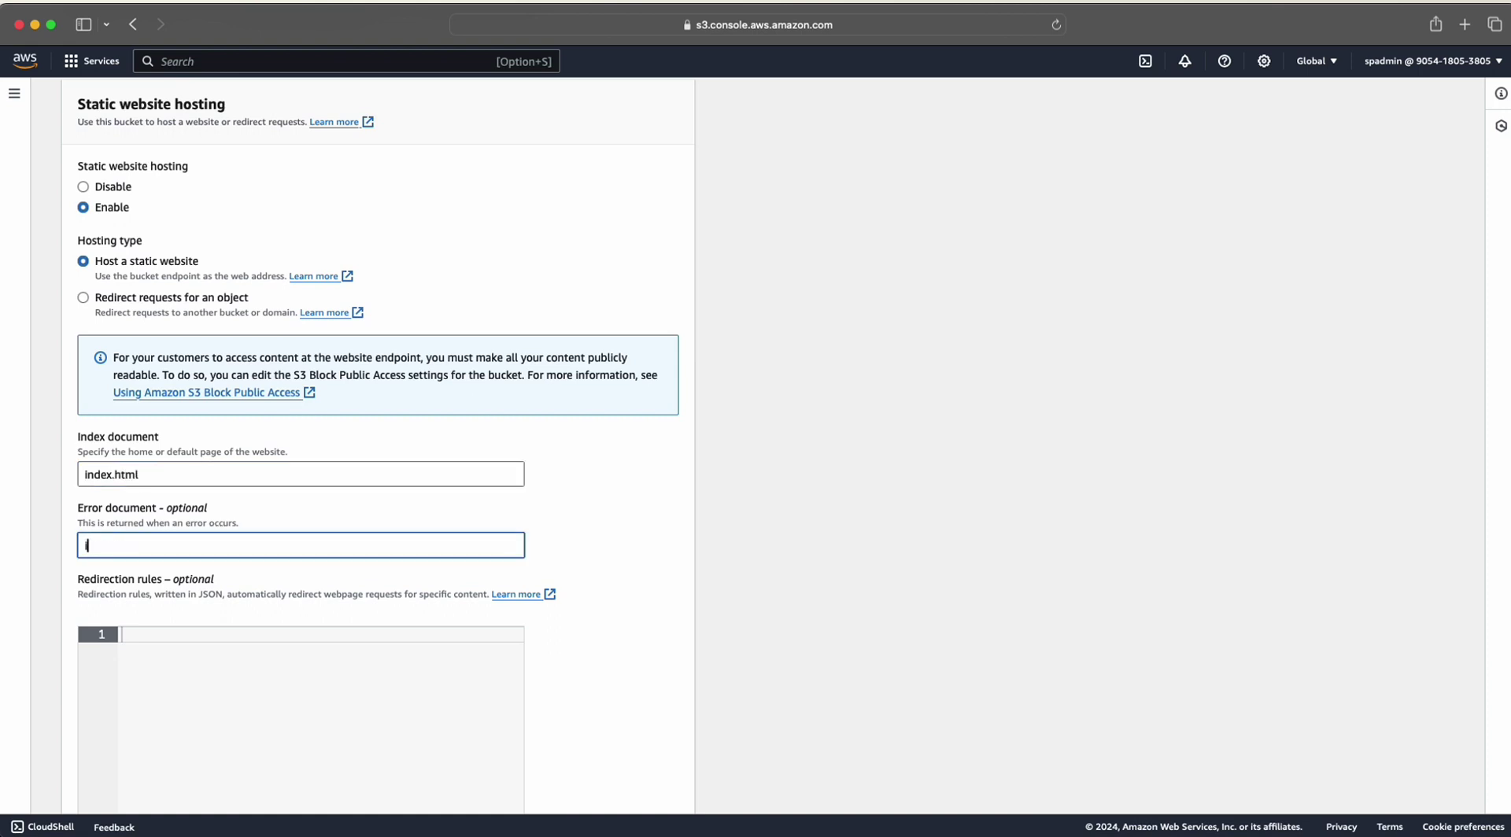
{"action": "type", "text": "ndex.html"}
{"action": "left_click", "coordinate": [226, 594]}
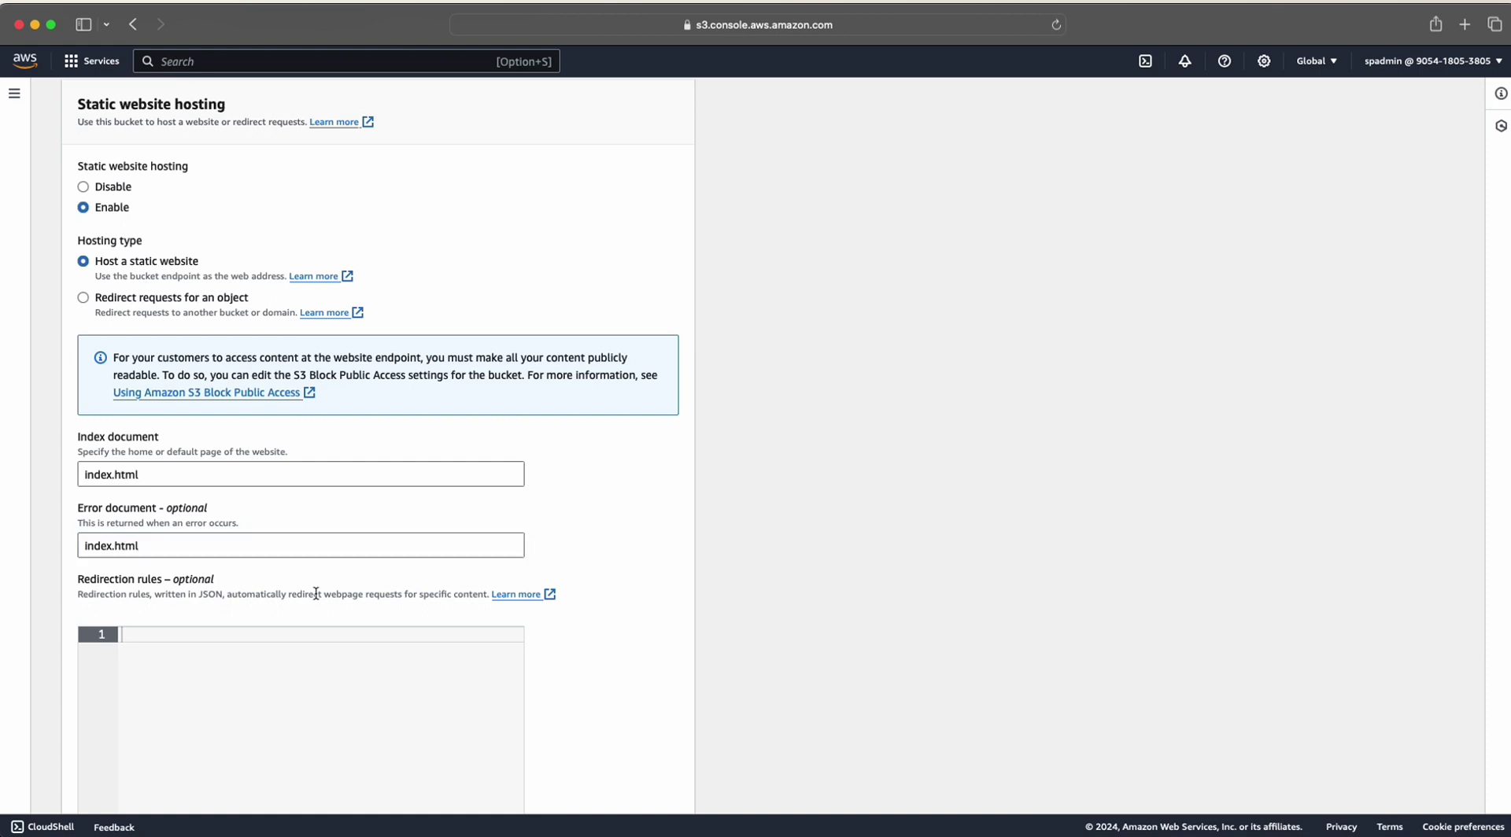
{"action": "scroll", "coordinate": [315, 594], "scroll_direction": "down", "scroll_amount": 3}
{"action": "scroll", "coordinate": [316, 594], "scroll_direction": "down", "scroll_amount": 1}
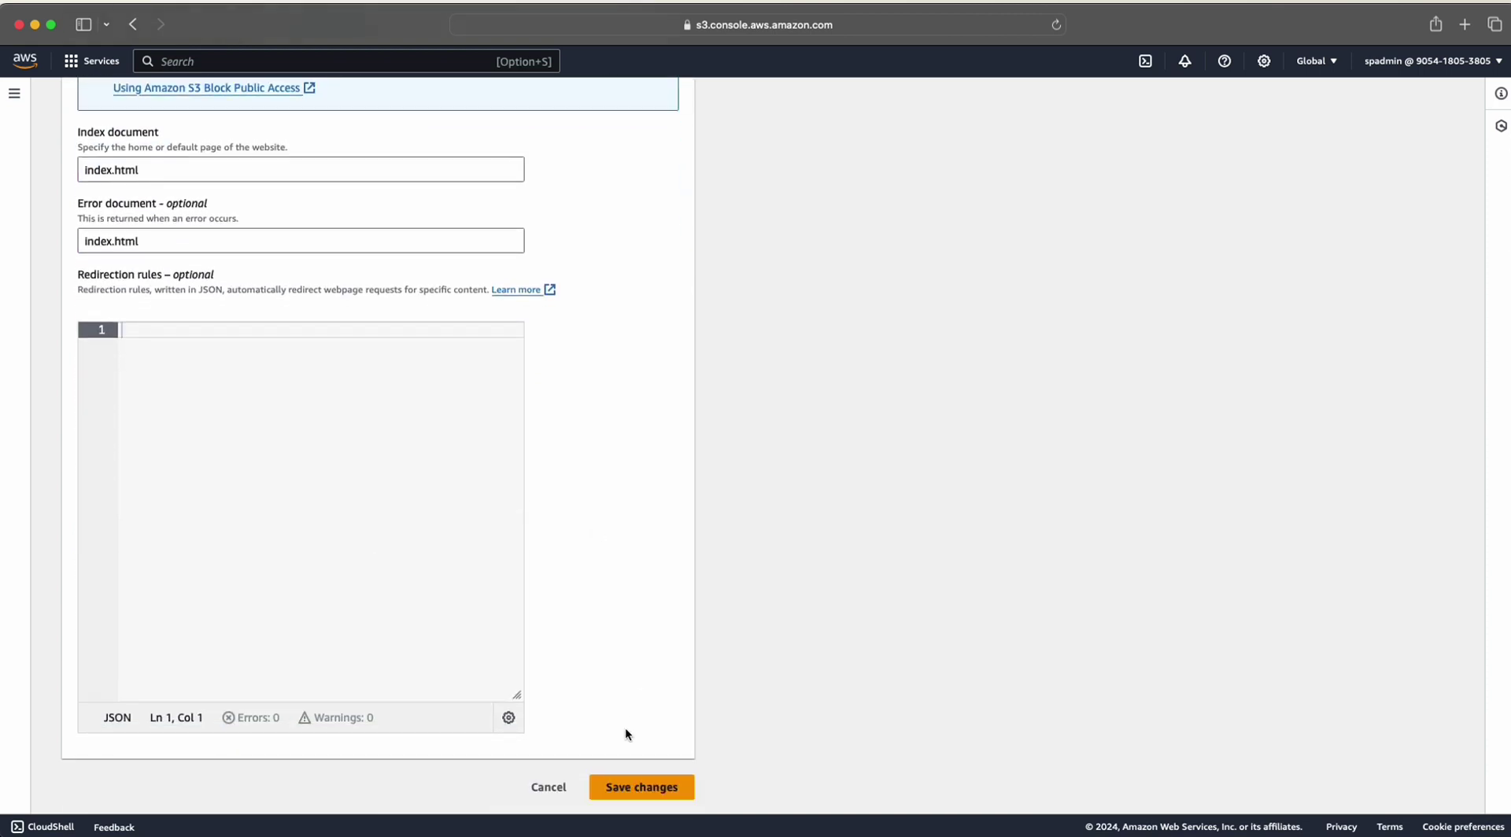
{"action": "left_click", "coordinate": [634, 788]}
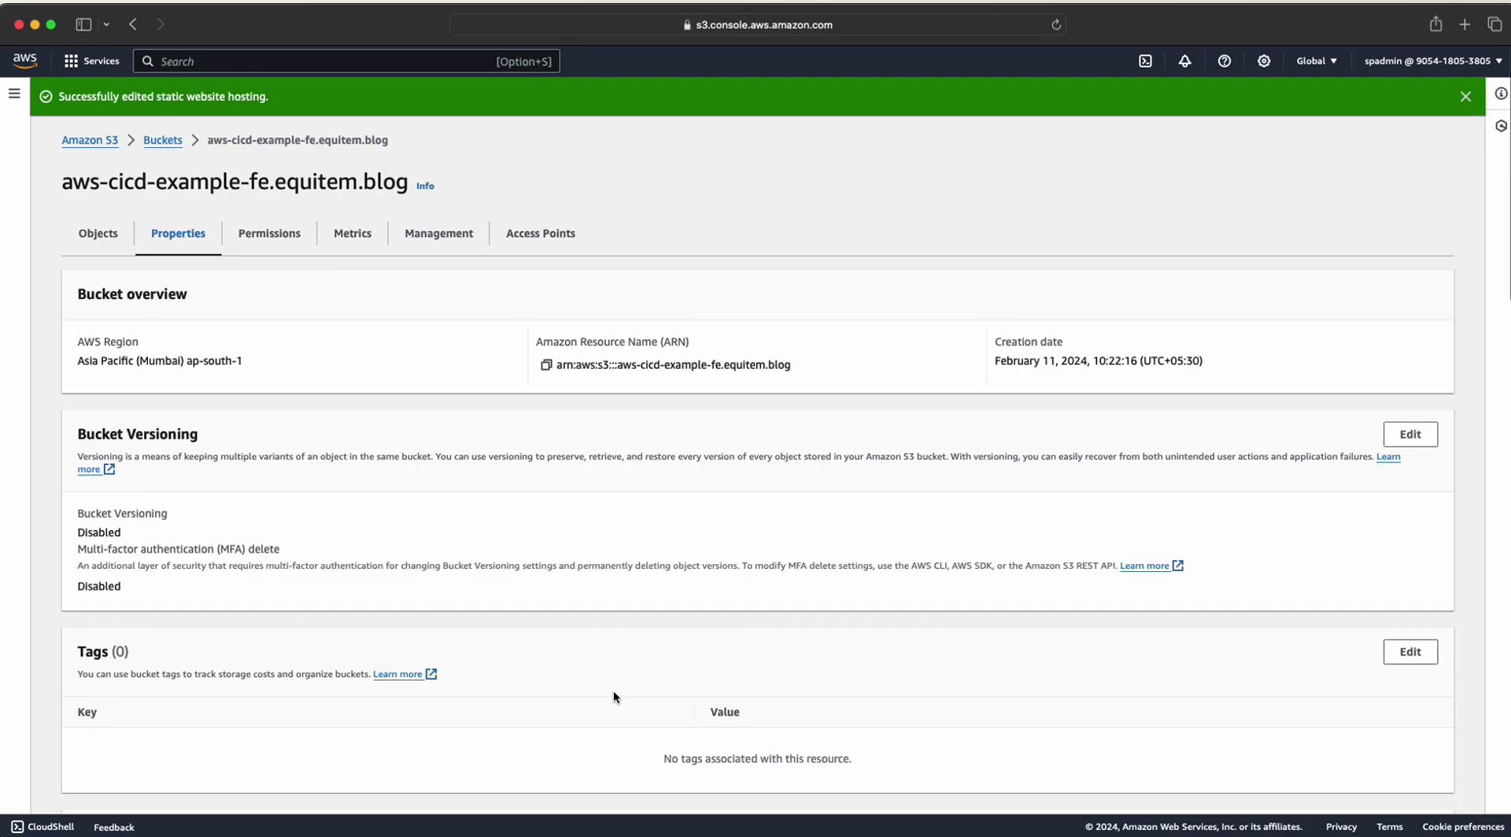
- Check the static website hosting section in the bucket's properties for the website endpoint
{"action": "scroll", "coordinate": [497, 525], "scroll_direction": "down", "scroll_amount": 5}
{"action": "scroll", "coordinate": [497, 525], "scroll_direction": "down", "scroll_amount": 10}
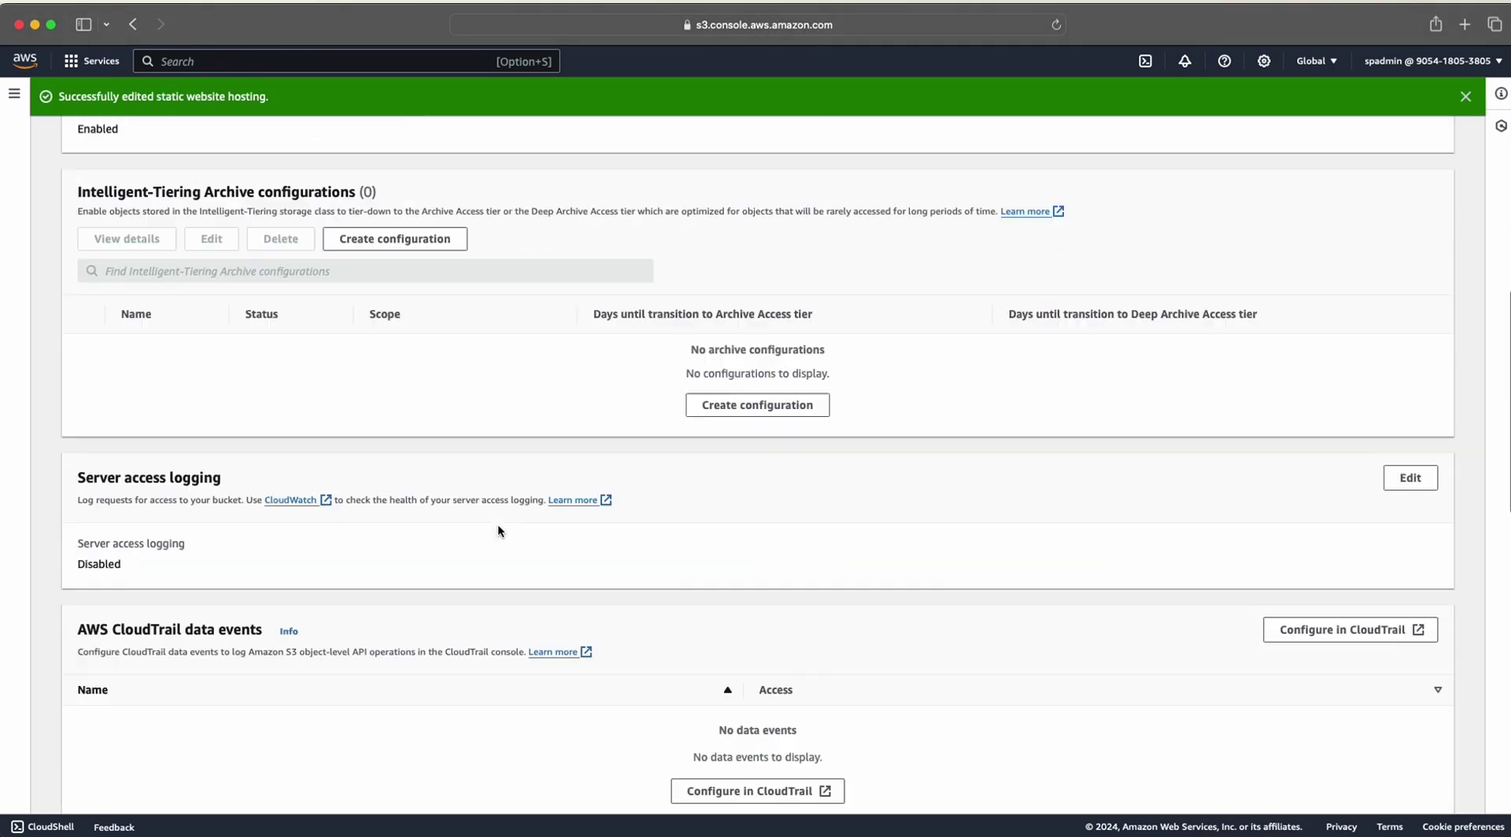
{"action": "scroll", "coordinate": [498, 526], "scroll_direction": "down", "scroll_amount": 9}
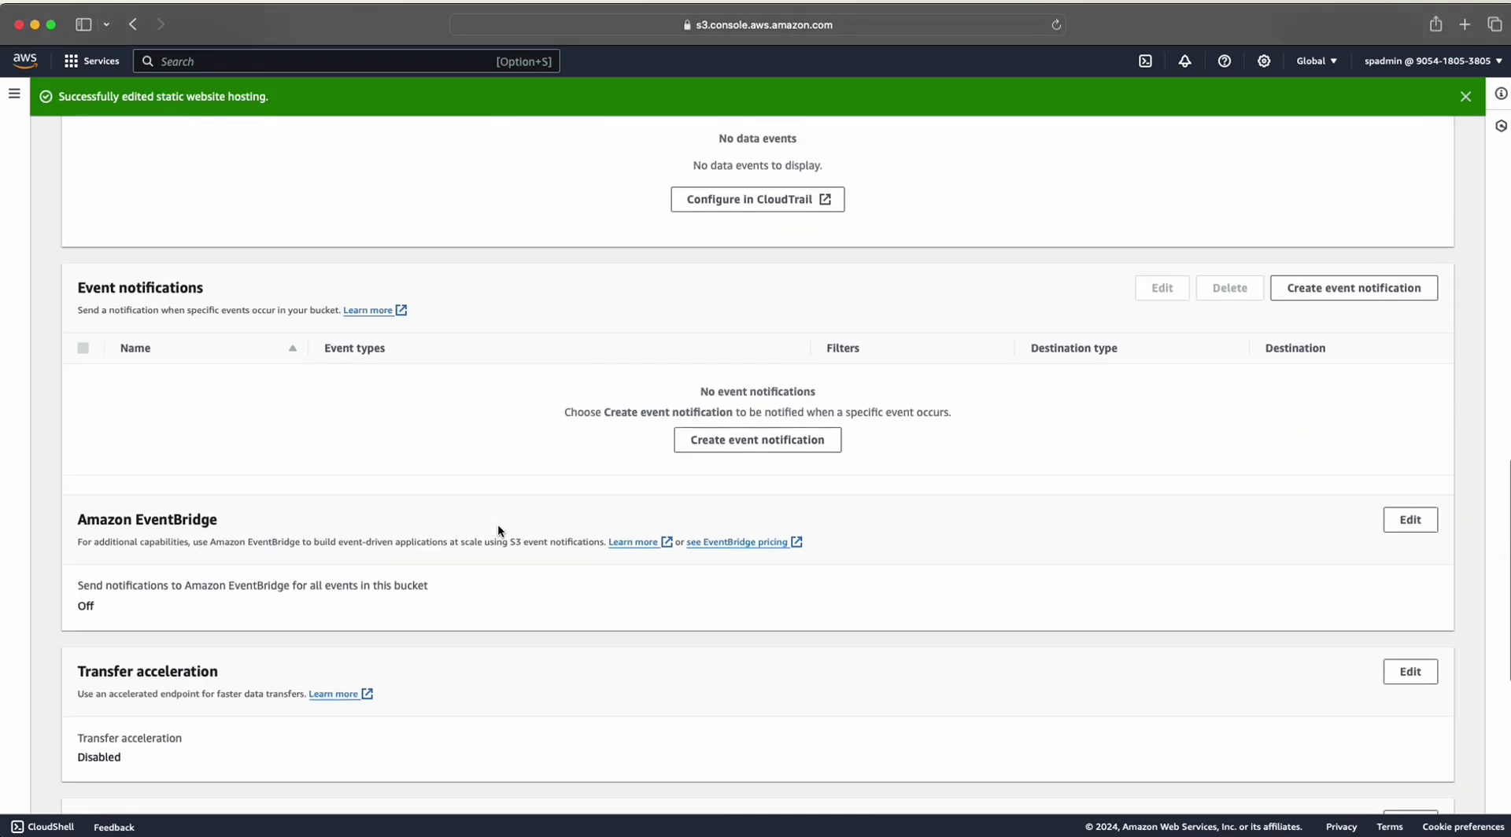
{"action": "scroll", "coordinate": [498, 527], "scroll_direction": "down", "scroll_amount": 2}
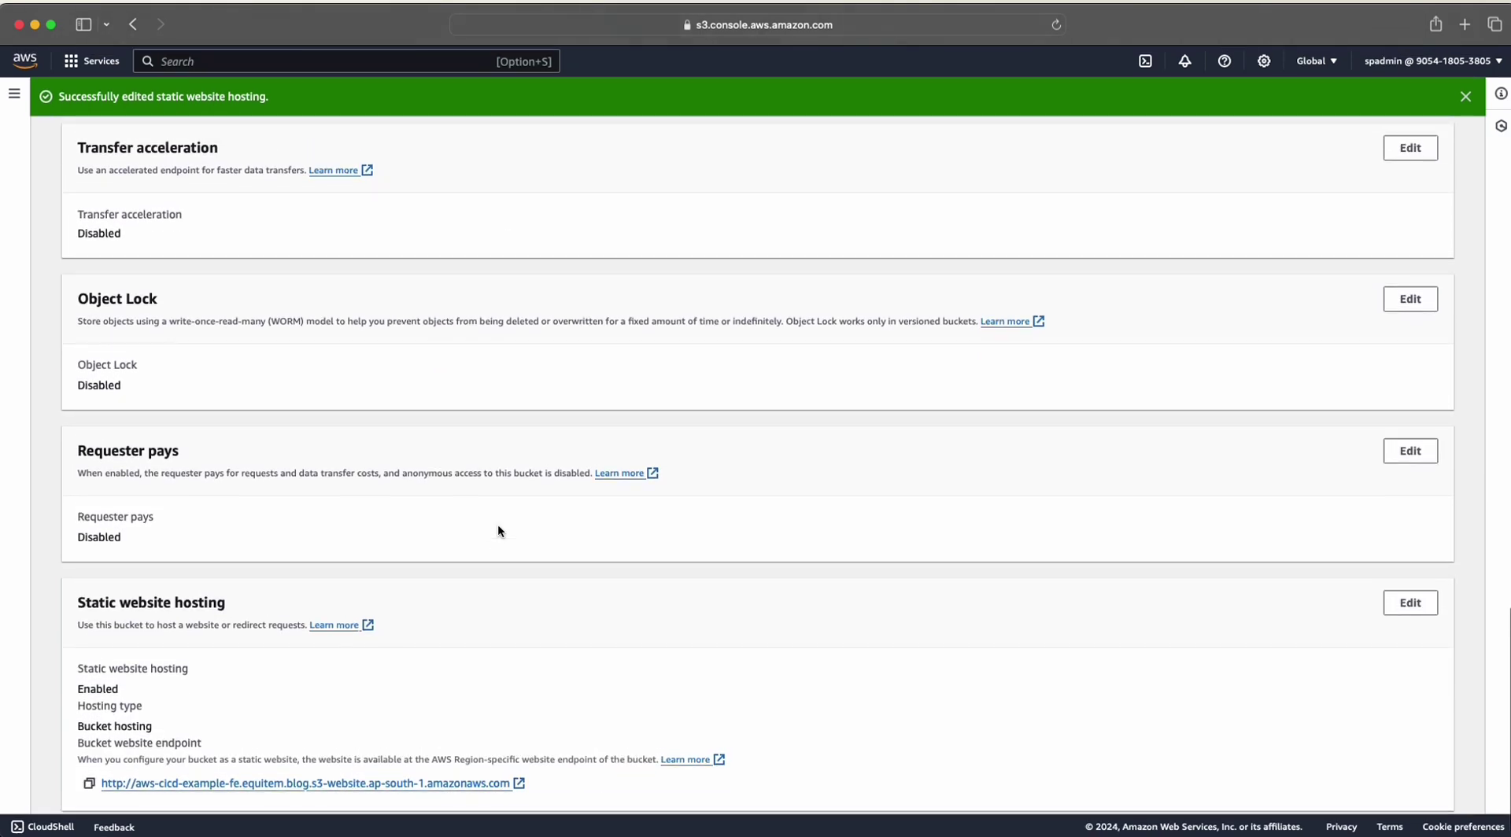
{"action": "scroll", "coordinate": [498, 528], "scroll_direction": "up", "scroll_amount": 2}
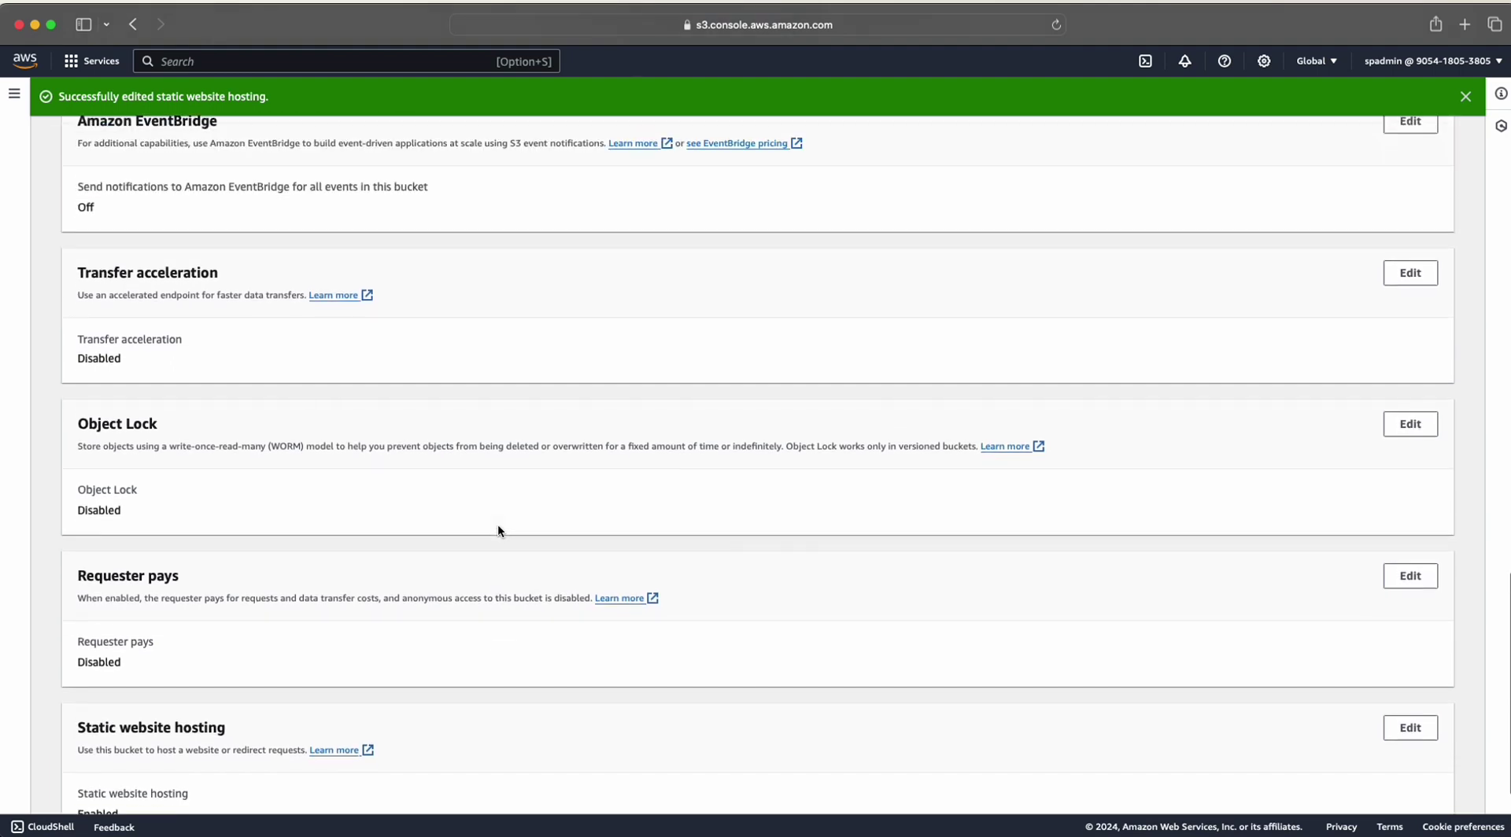
{"action": "scroll", "coordinate": [497, 524], "scroll_direction": "up", "scroll_amount": 10}
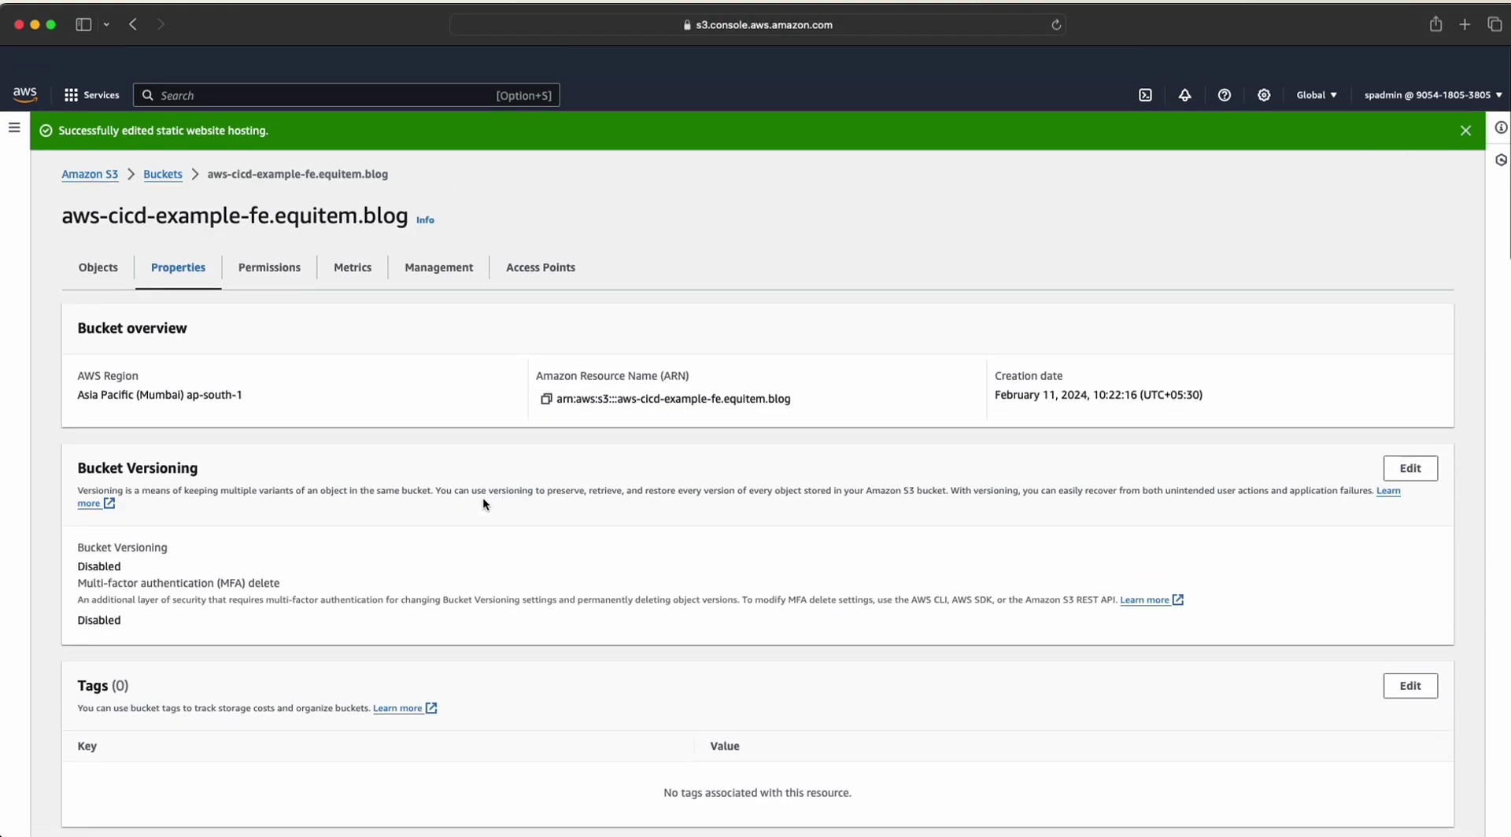
- Show the bucket's permissions and open its bucket policy for editing
{"action": "left_click", "coordinate": [262, 230]}
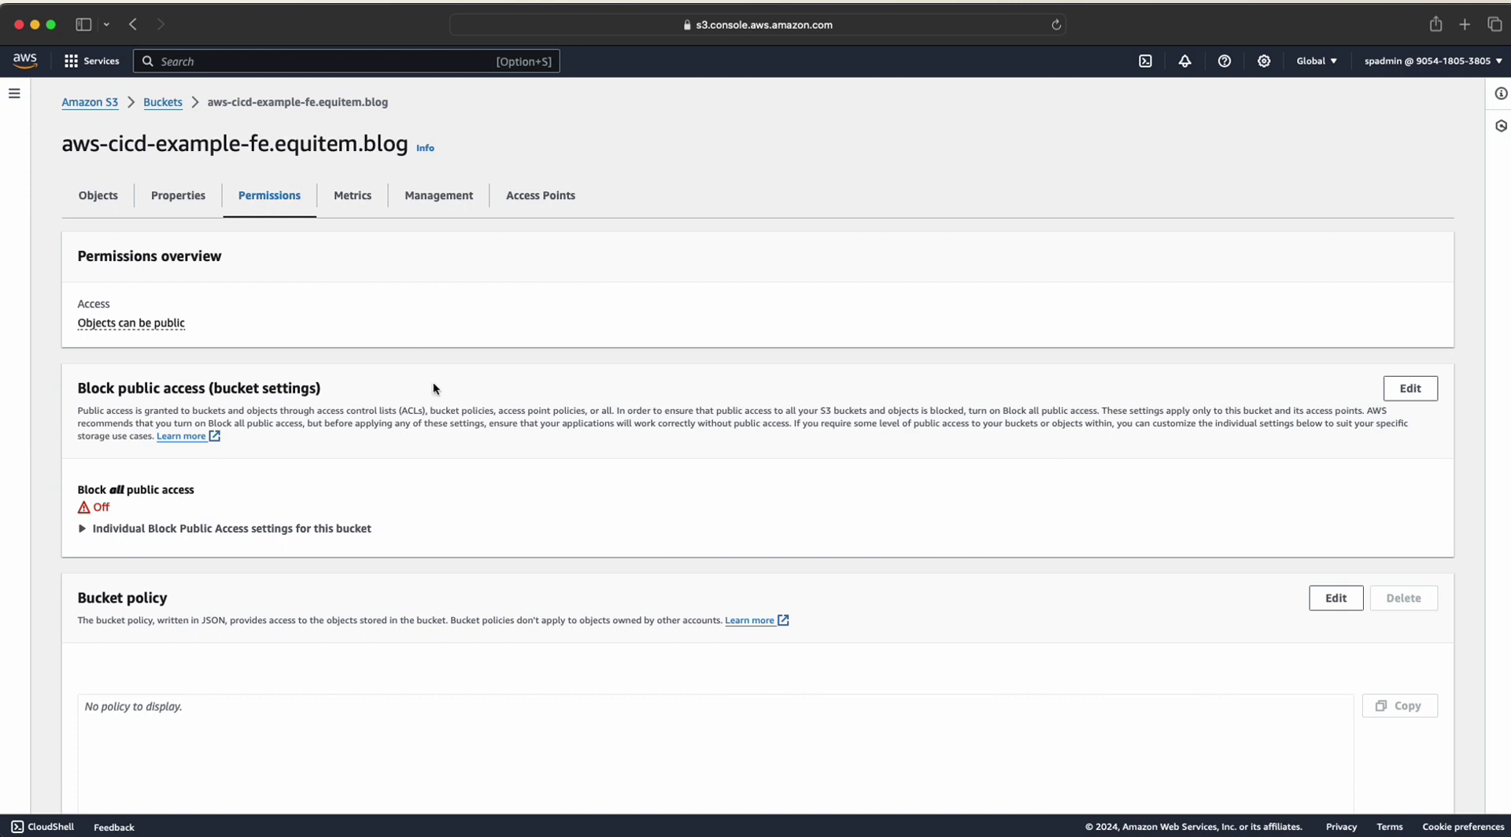
{"action": "scroll", "coordinate": [1210, 466], "scroll_direction": "down", "scroll_amount": 3}
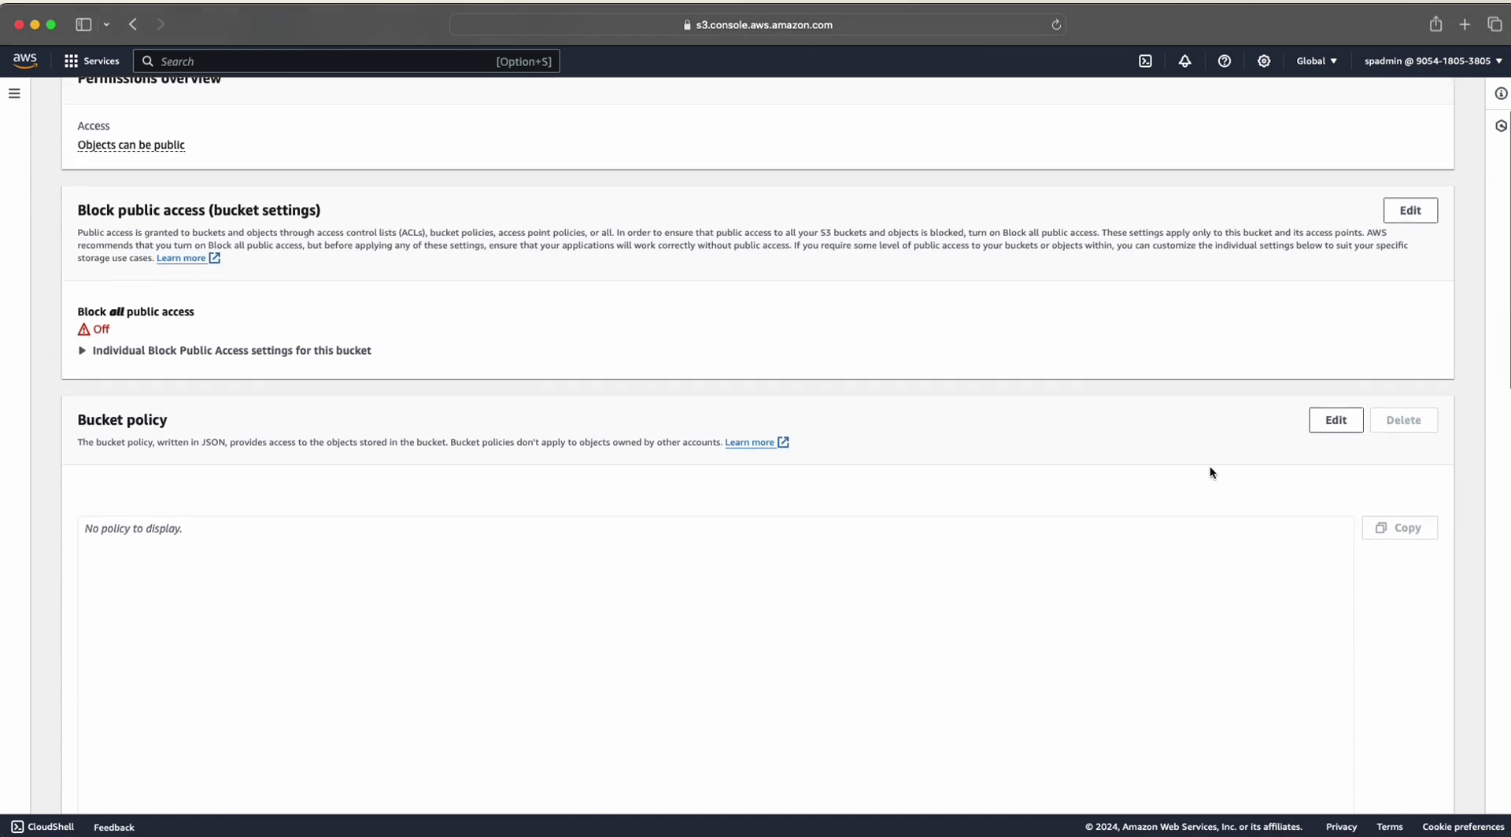
{"action": "left_click", "coordinate": [1334, 425]}
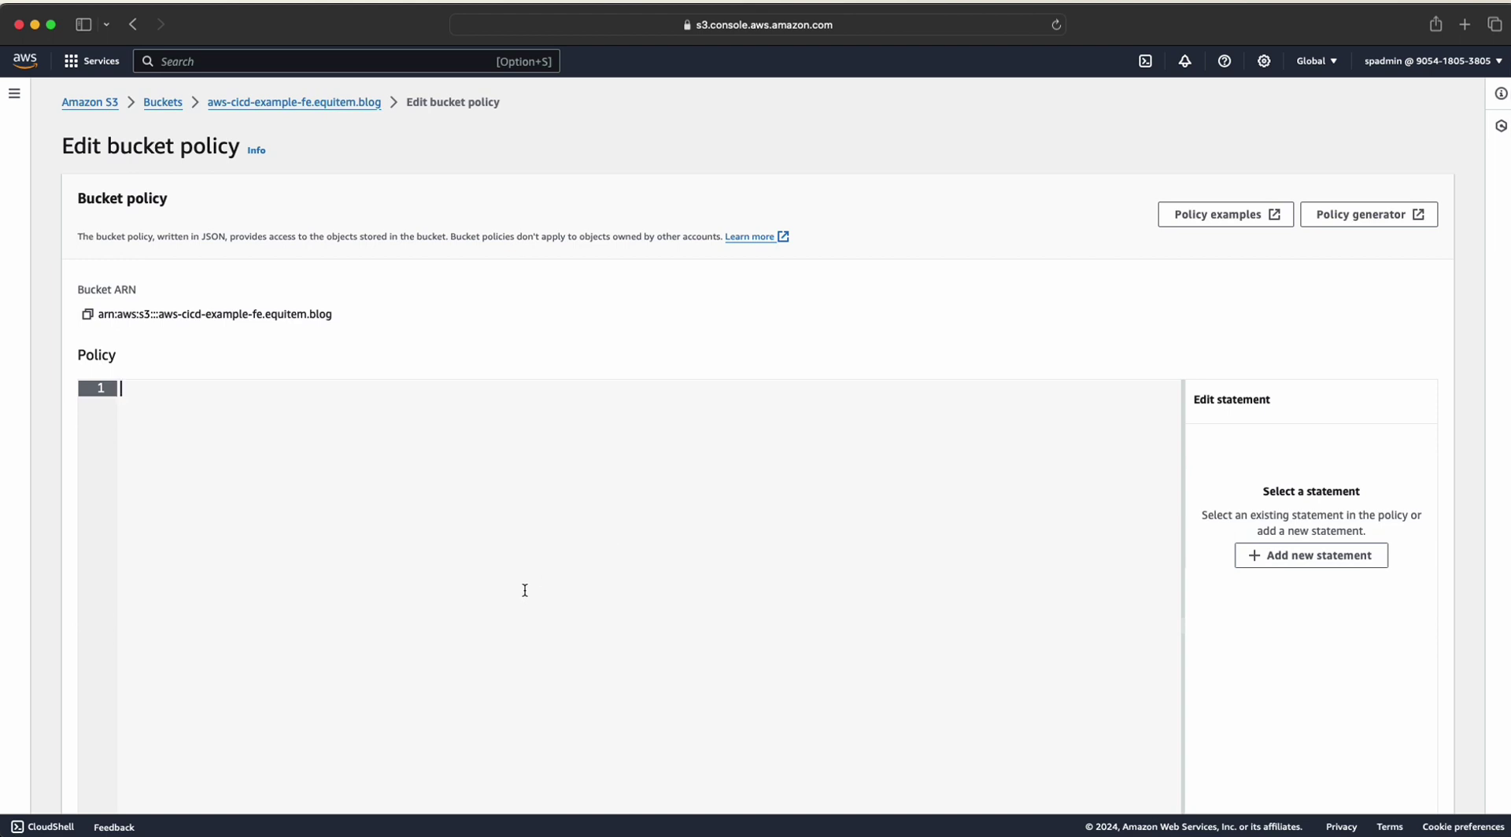
- Open the AWS Policy Generator and set the type of policy to S3 Bucket Policy
{"action": "left_click", "coordinate": [1327, 216]}
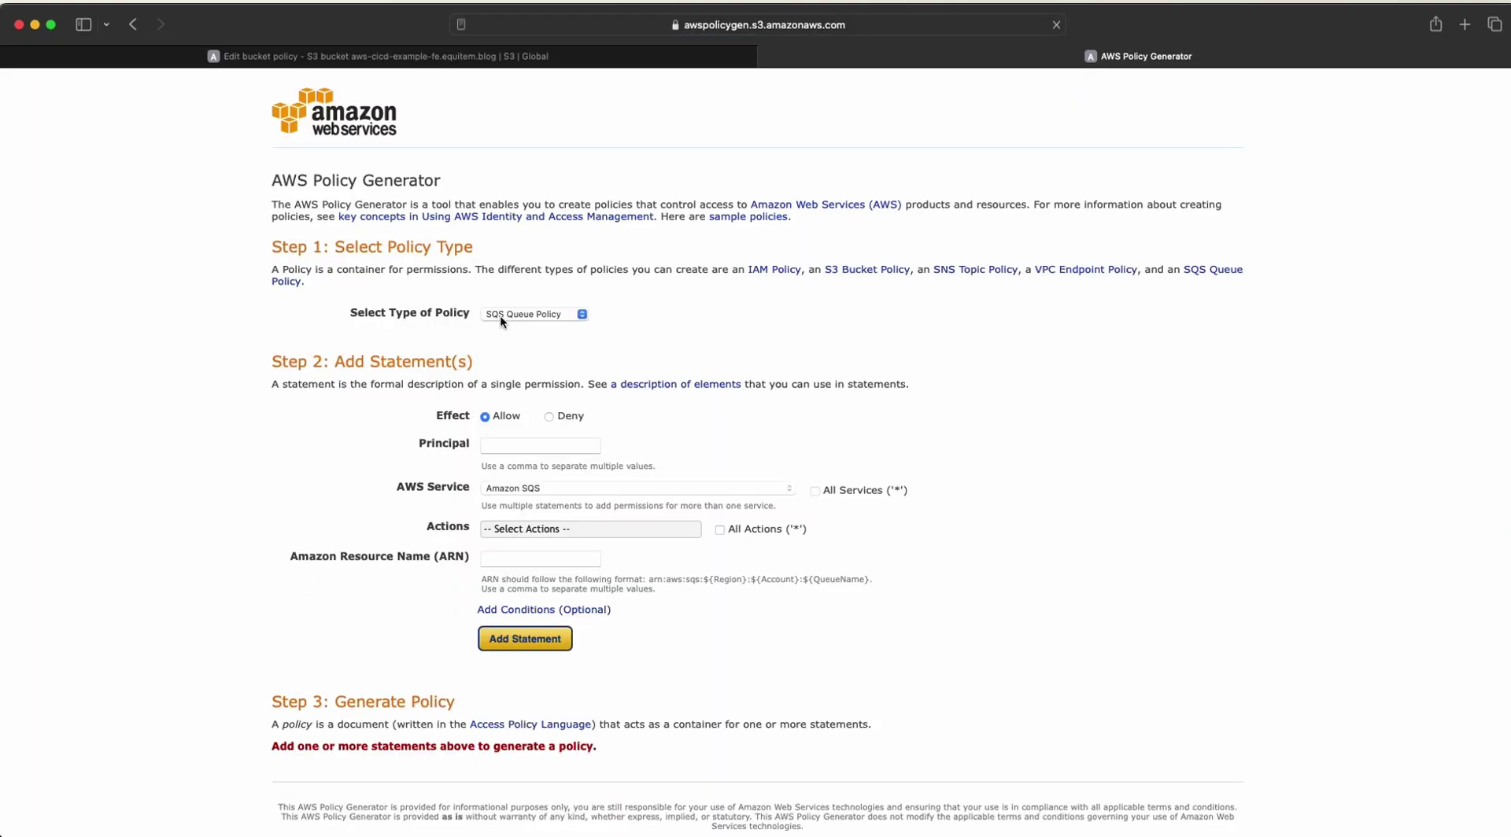
{"action": "left_click", "coordinate": [541, 318]}
{"action": "left_click", "coordinate": [550, 329]}
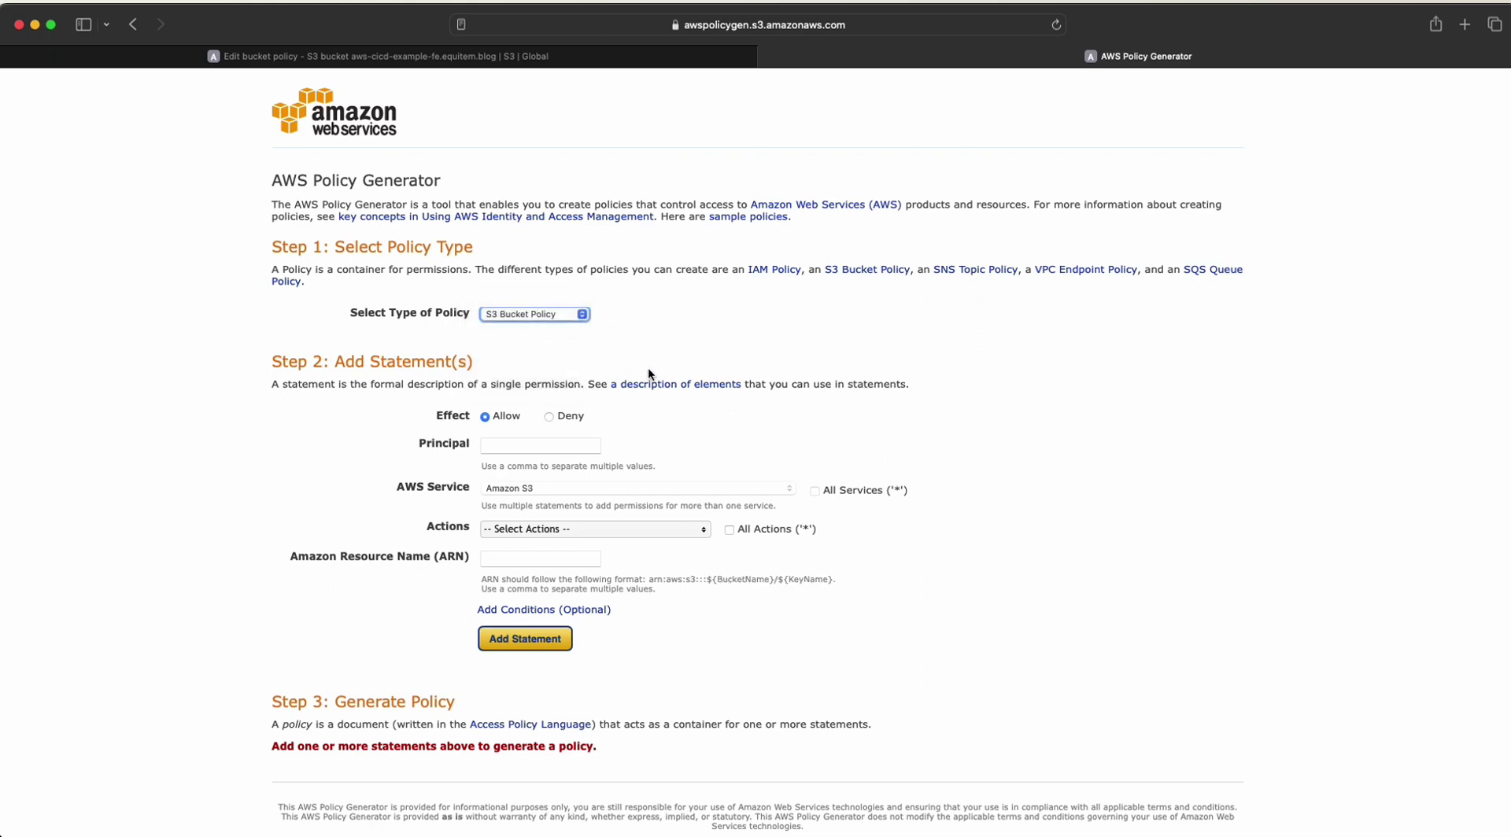
- Enter * as the principal of the Allow statement and select the GetObject action for Amazon S3
{"action": "scroll", "coordinate": [622, 382], "scroll_direction": "down", "scroll_amount": 1}
{"action": "left_click", "coordinate": [582, 401]}
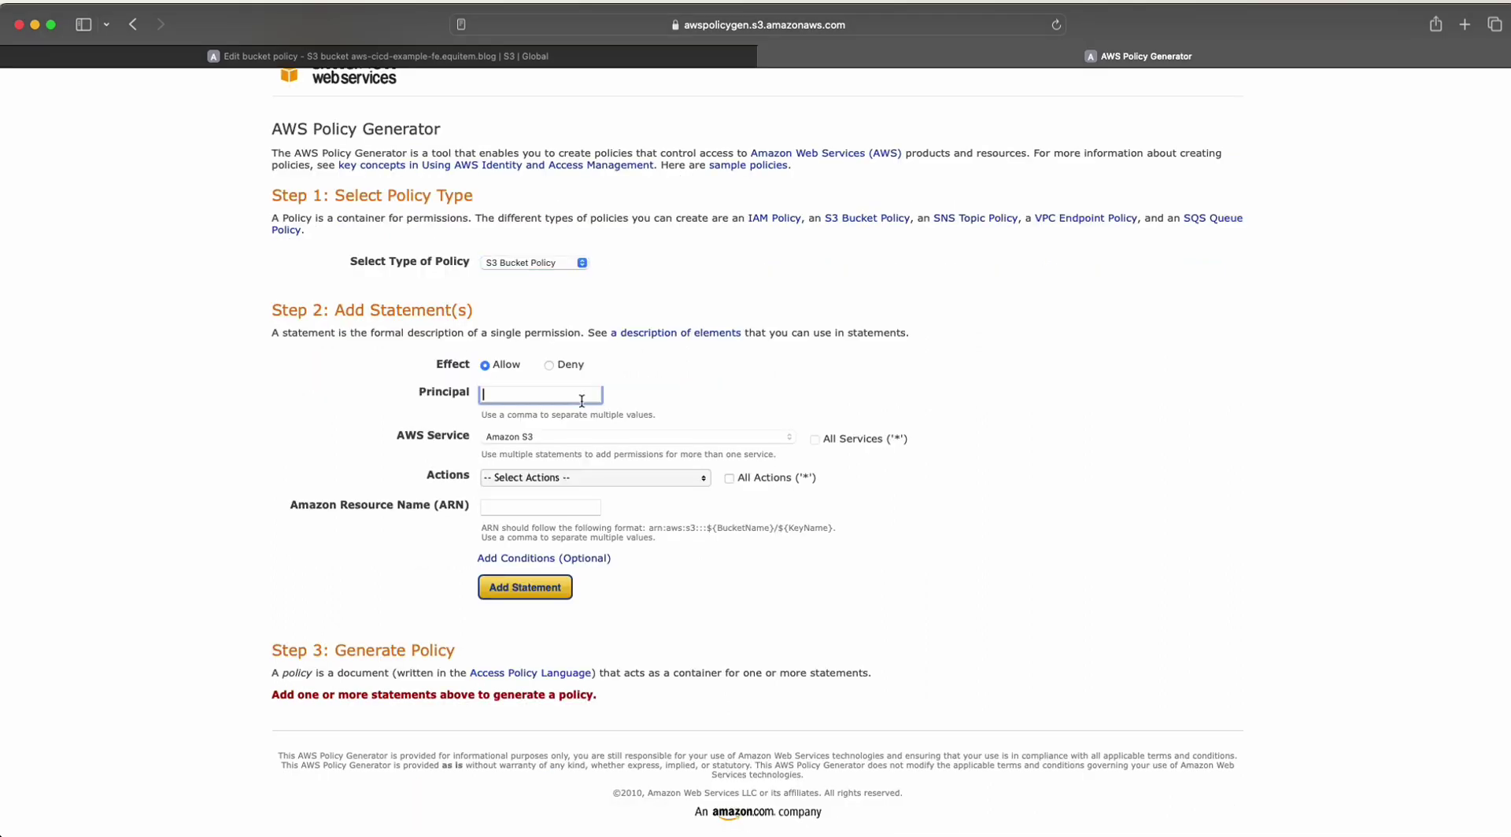
{"action": "type", "text": "*"}
{"action": "key", "text": "Return"}
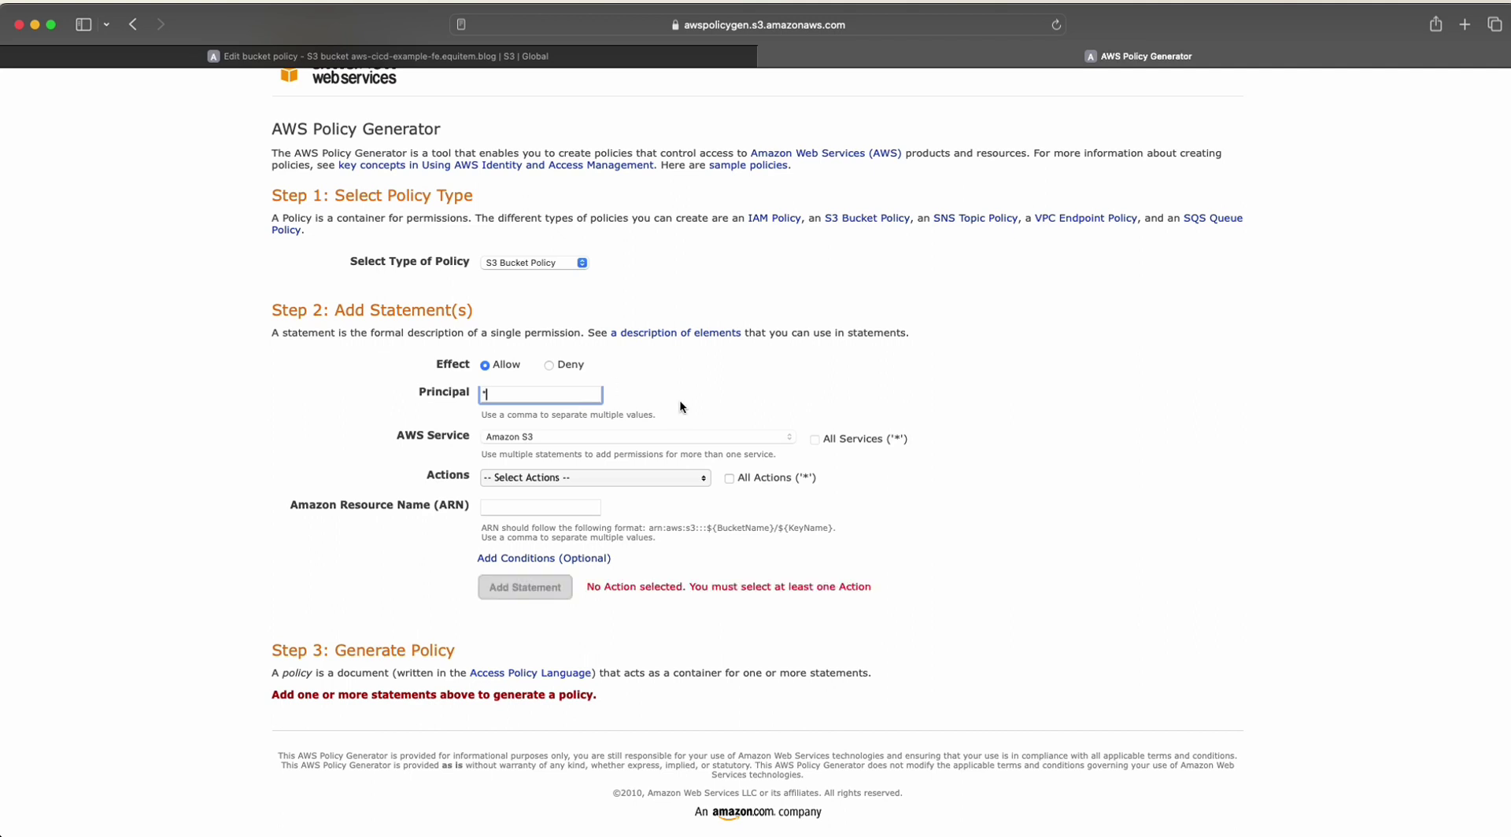
{"action": "left_click", "coordinate": [583, 481]}
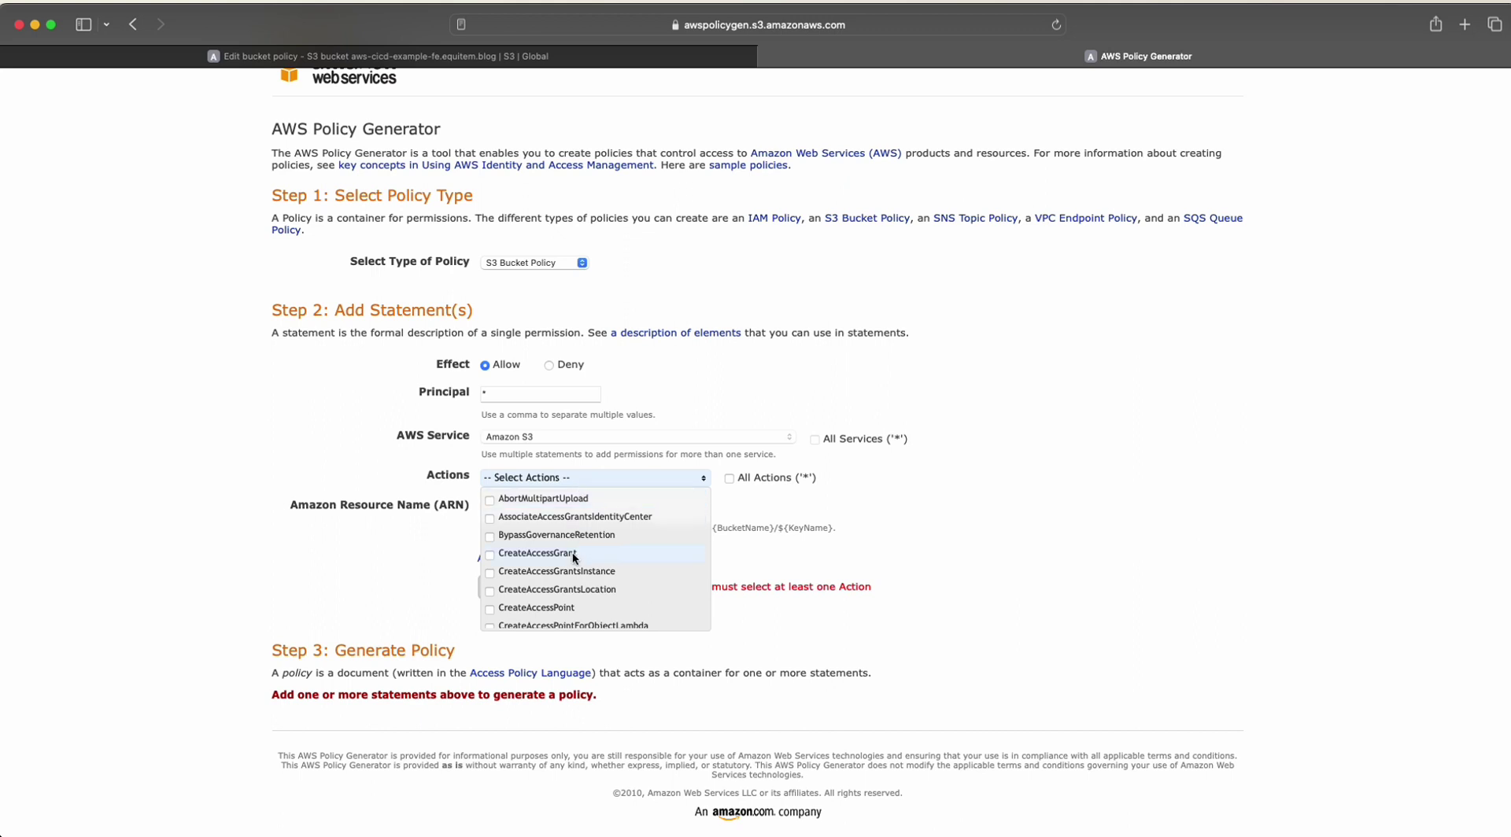
{"action": "scroll", "coordinate": [573, 551], "scroll_direction": "down", "scroll_amount": 5}
{"action": "scroll", "coordinate": [573, 551], "scroll_direction": "down", "scroll_amount": 15}
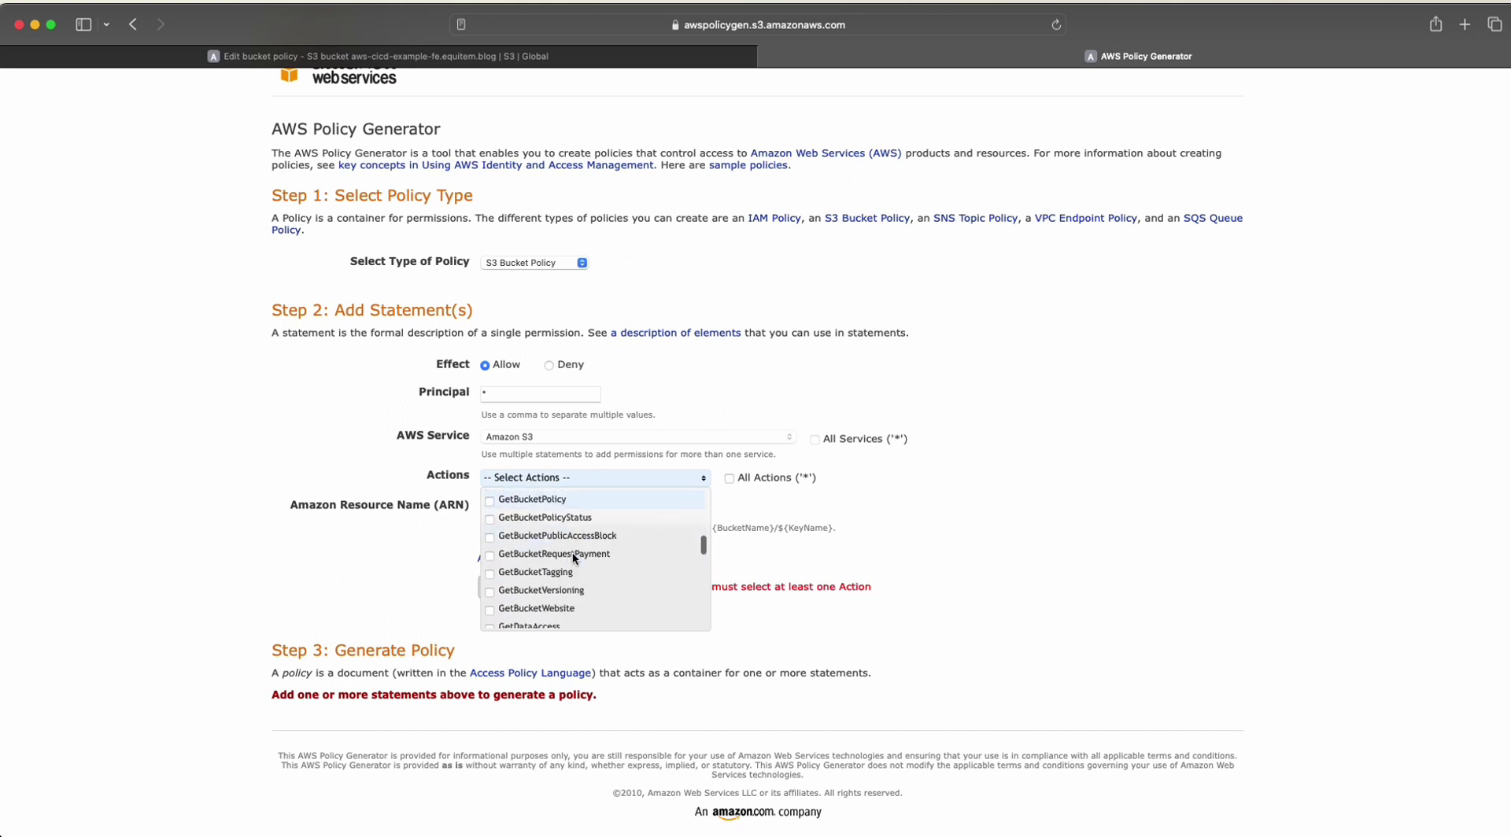
{"action": "left_click", "coordinate": [542, 567]}
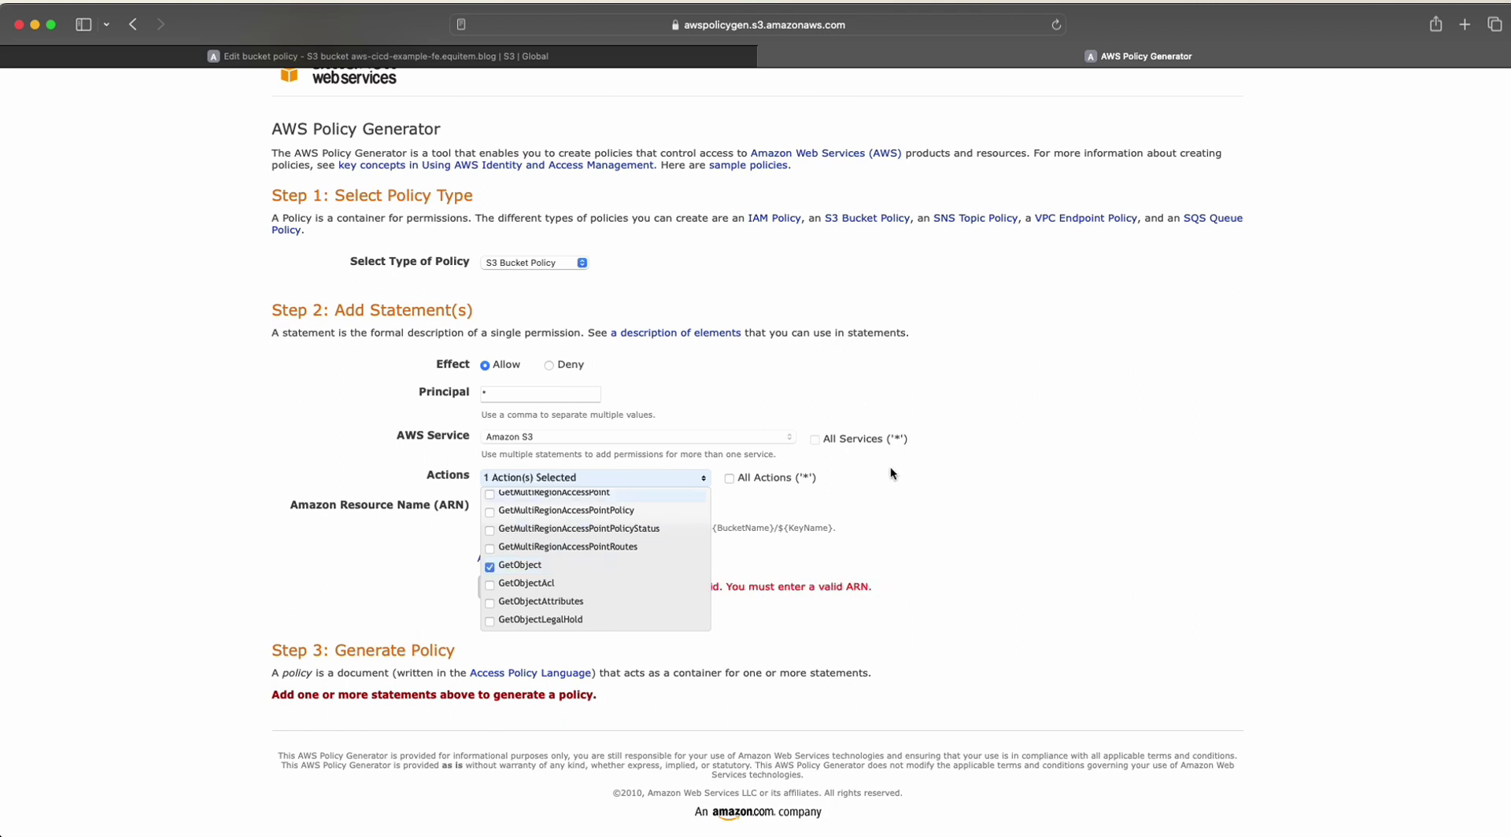
{"action": "left_click", "coordinate": [914, 535]}
- Set the statement's Amazon Resource Name to arn:aws:s3:::aws-cicd-example-fe.equitem.blog/*
{"action": "left_click", "coordinate": [540, 508]}
{"action": "type", "text": "a"}
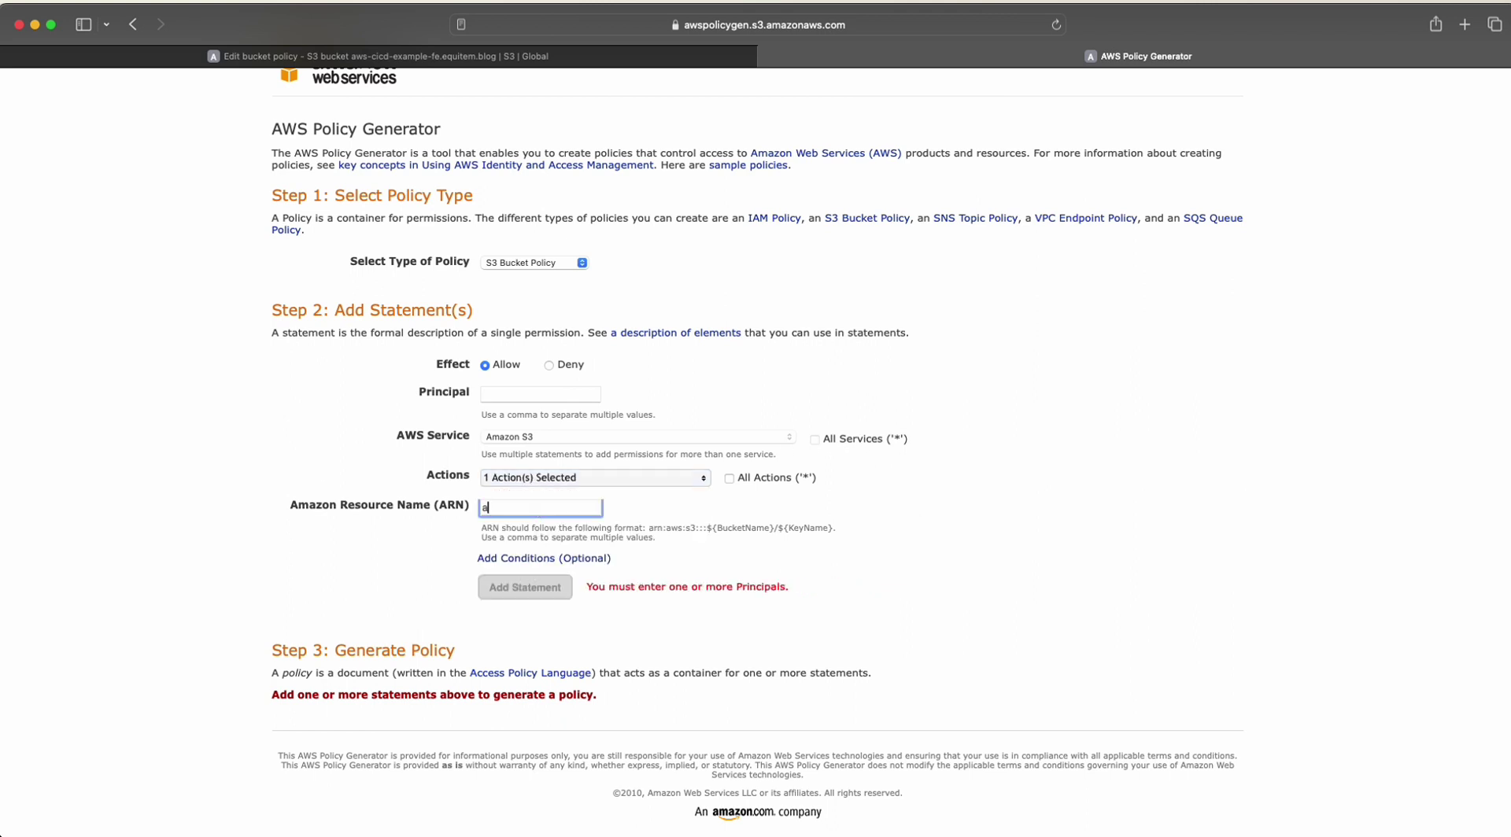
{"action": "type", "text": "rn"}
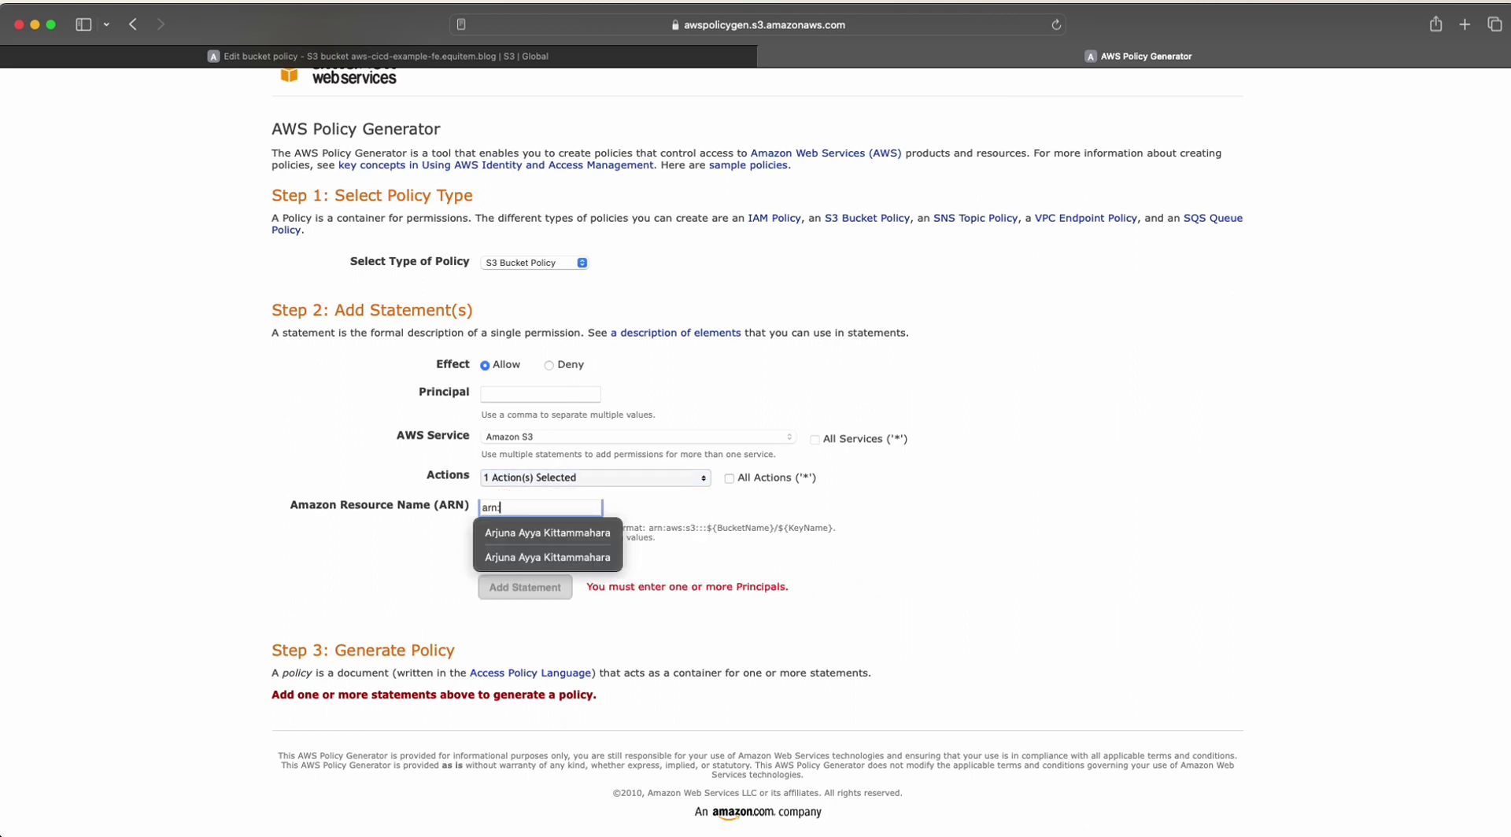
{"action": "type", "text": ":aws:"}
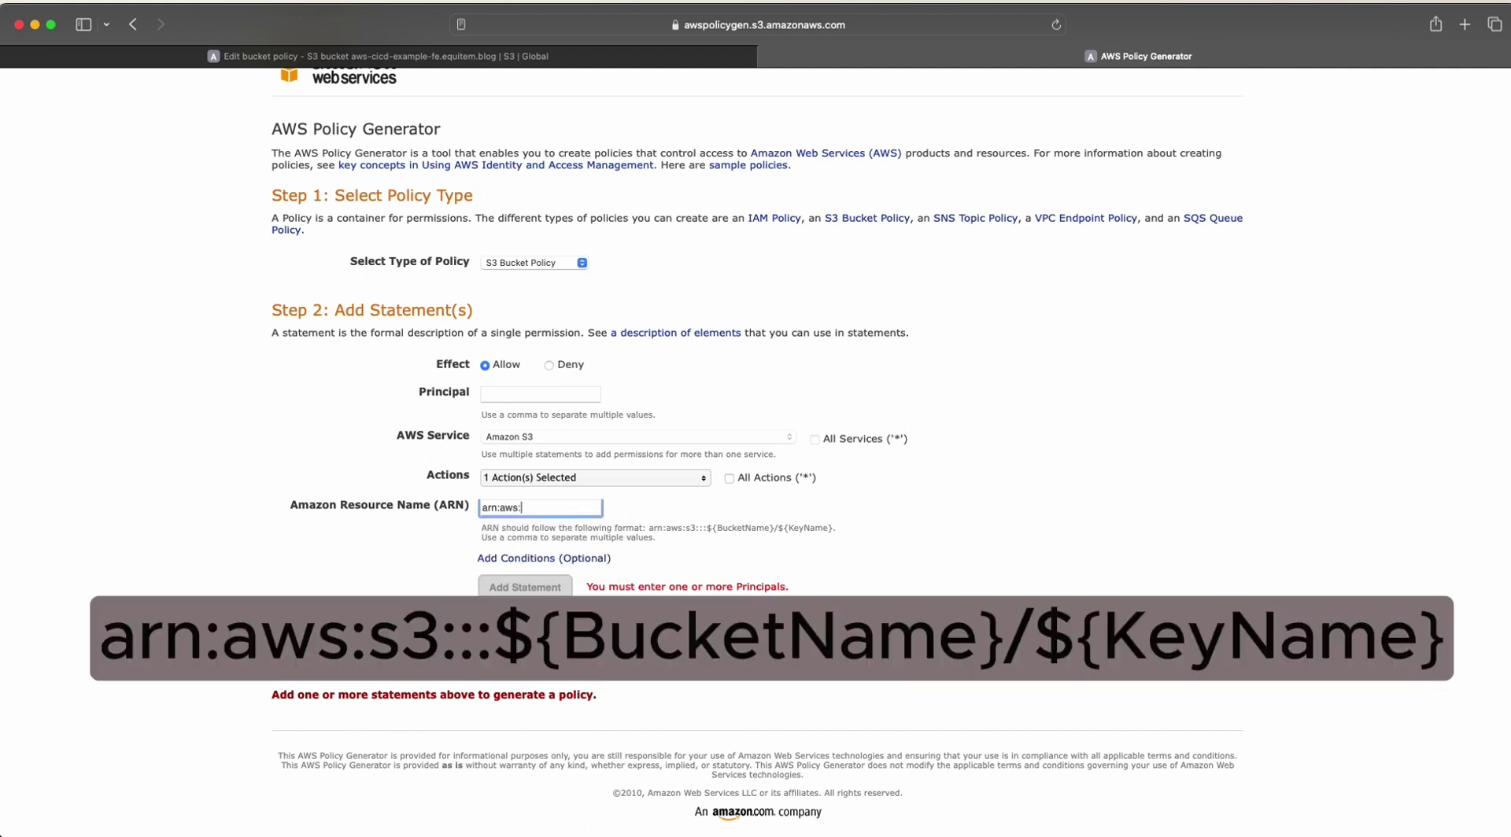
{"action": "type", "text": "s3:::"}
{"action": "key", "text": "super+v"}
{"action": "type", "text": "/"}
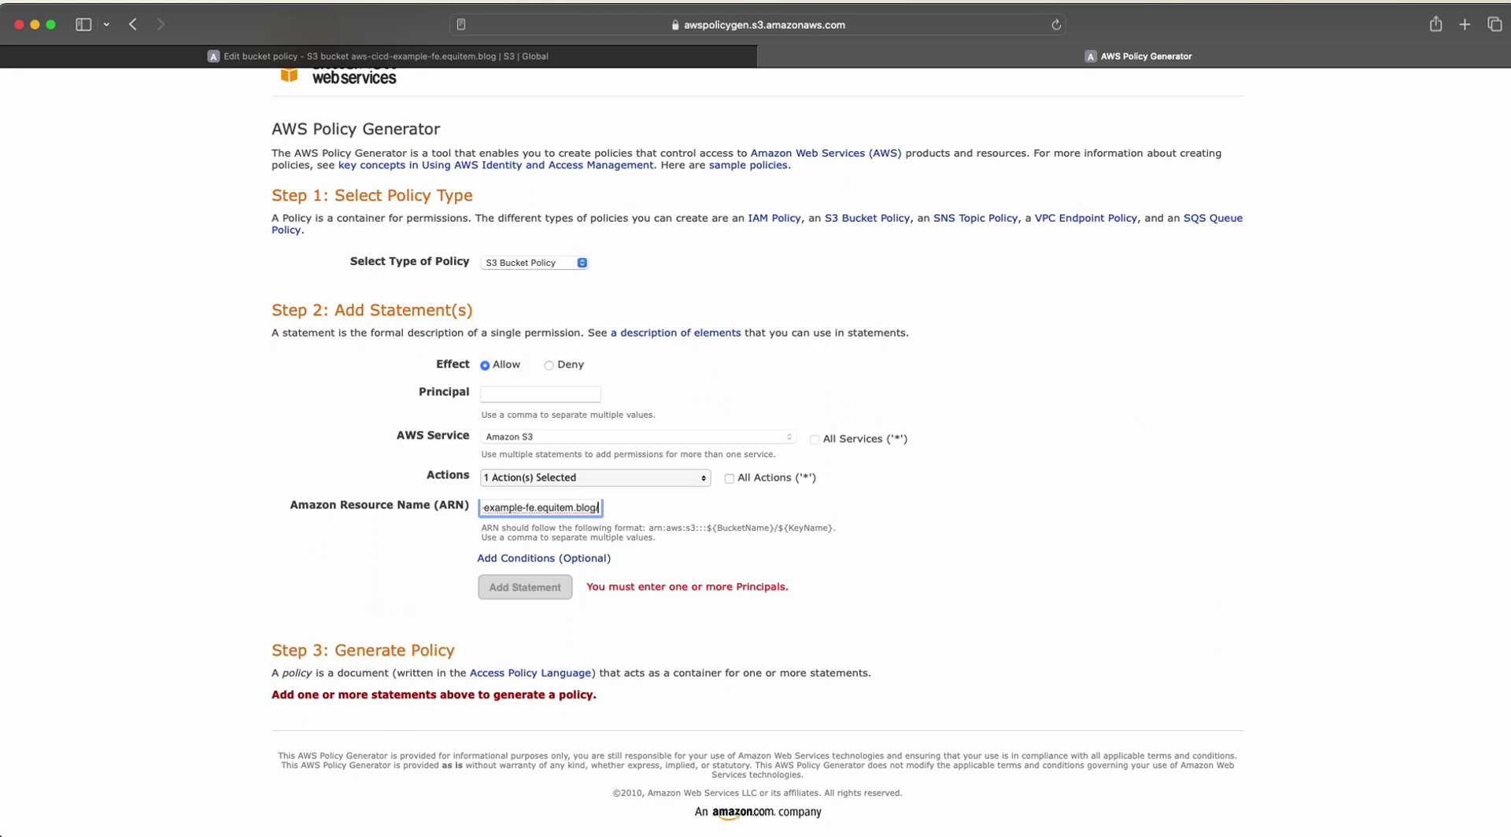
{"action": "type", "text": "*"}
- Fill in the emptied principal with * again and add the statement to the policy
{"action": "key", "text": "shift+Tab"}
{"action": "type", "text": "*"}
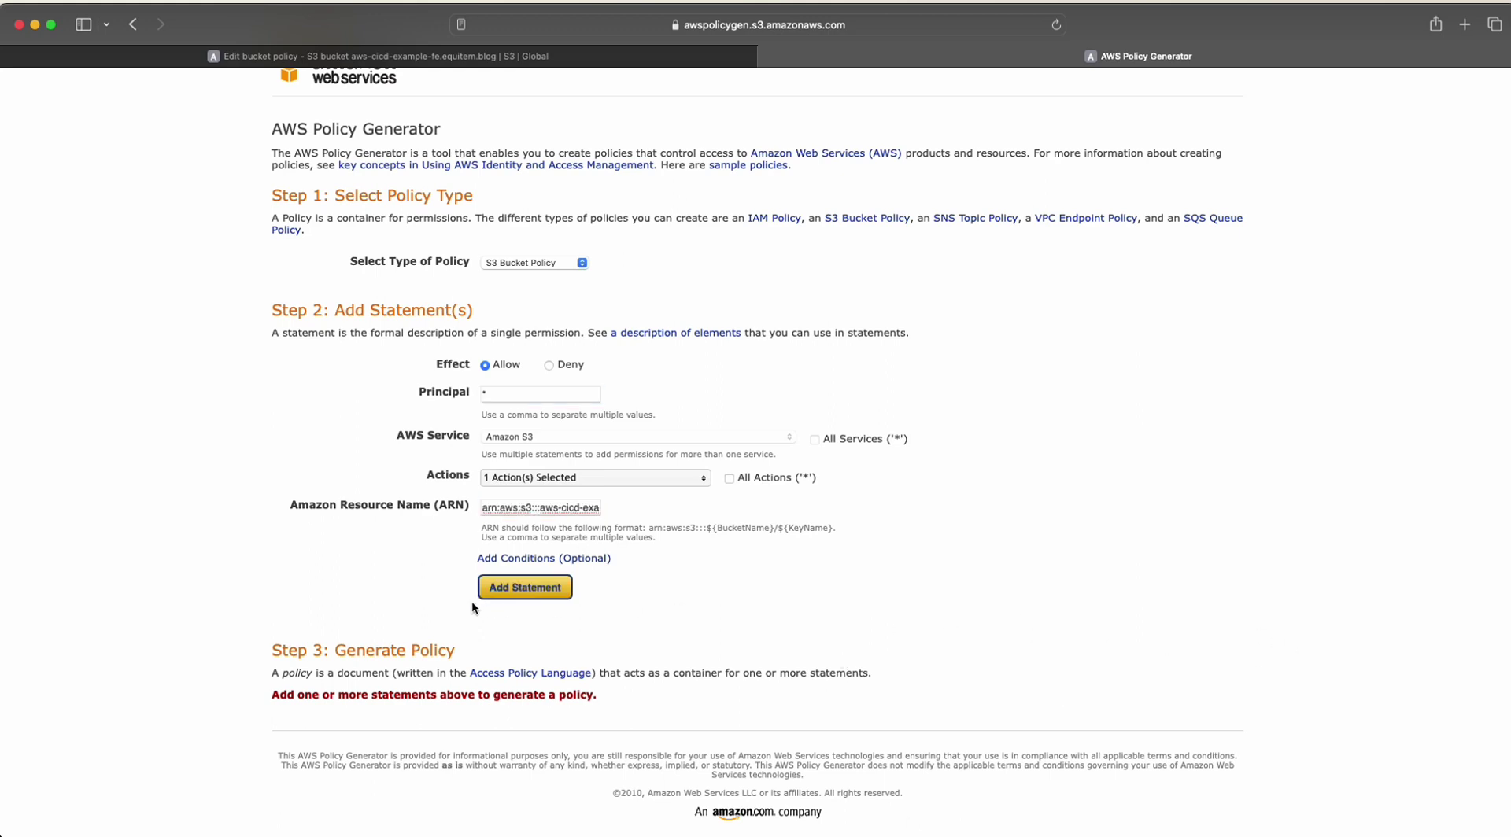
{"action": "left_click", "coordinate": [504, 592]}
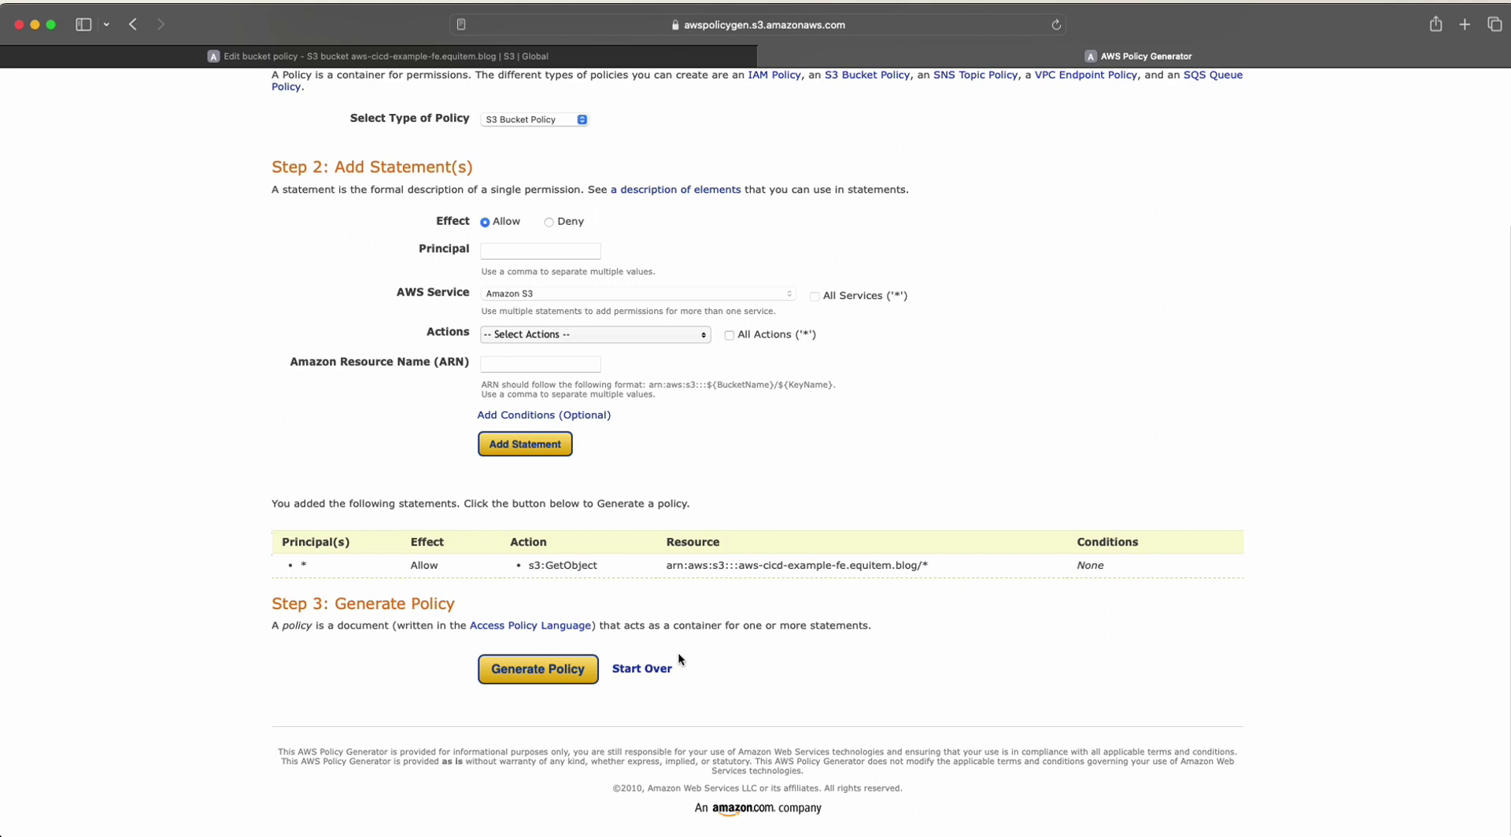
- Generate the policy and copy its whole JSON document into the bucket policy editor in the S3 console
{"action": "left_click", "coordinate": [533, 674]}
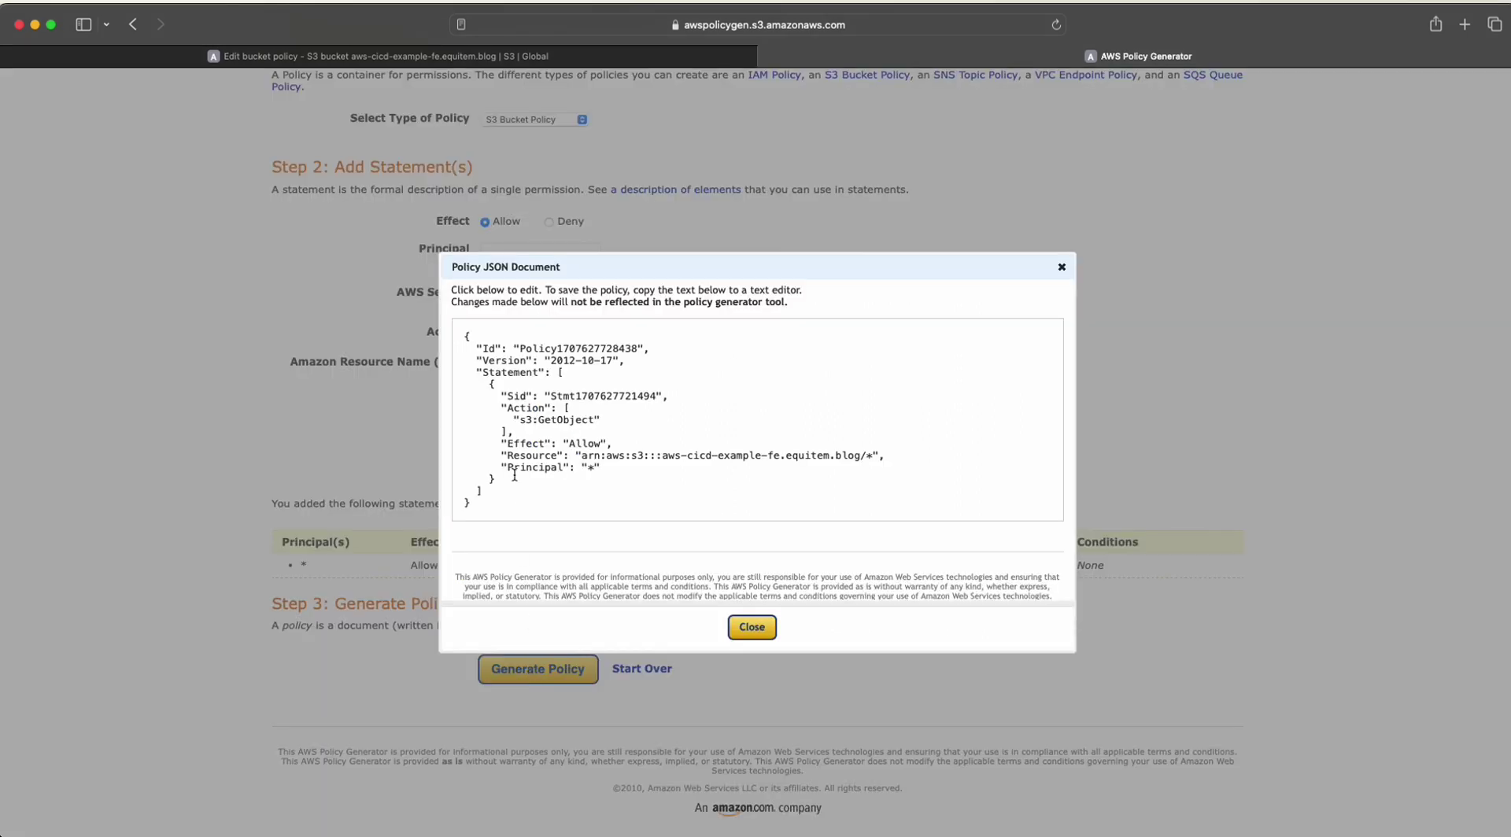
{"action": "left_click_drag", "start_coordinate": [478, 504], "coordinate": [455, 338]}
{"action": "key", "text": "super+c"}
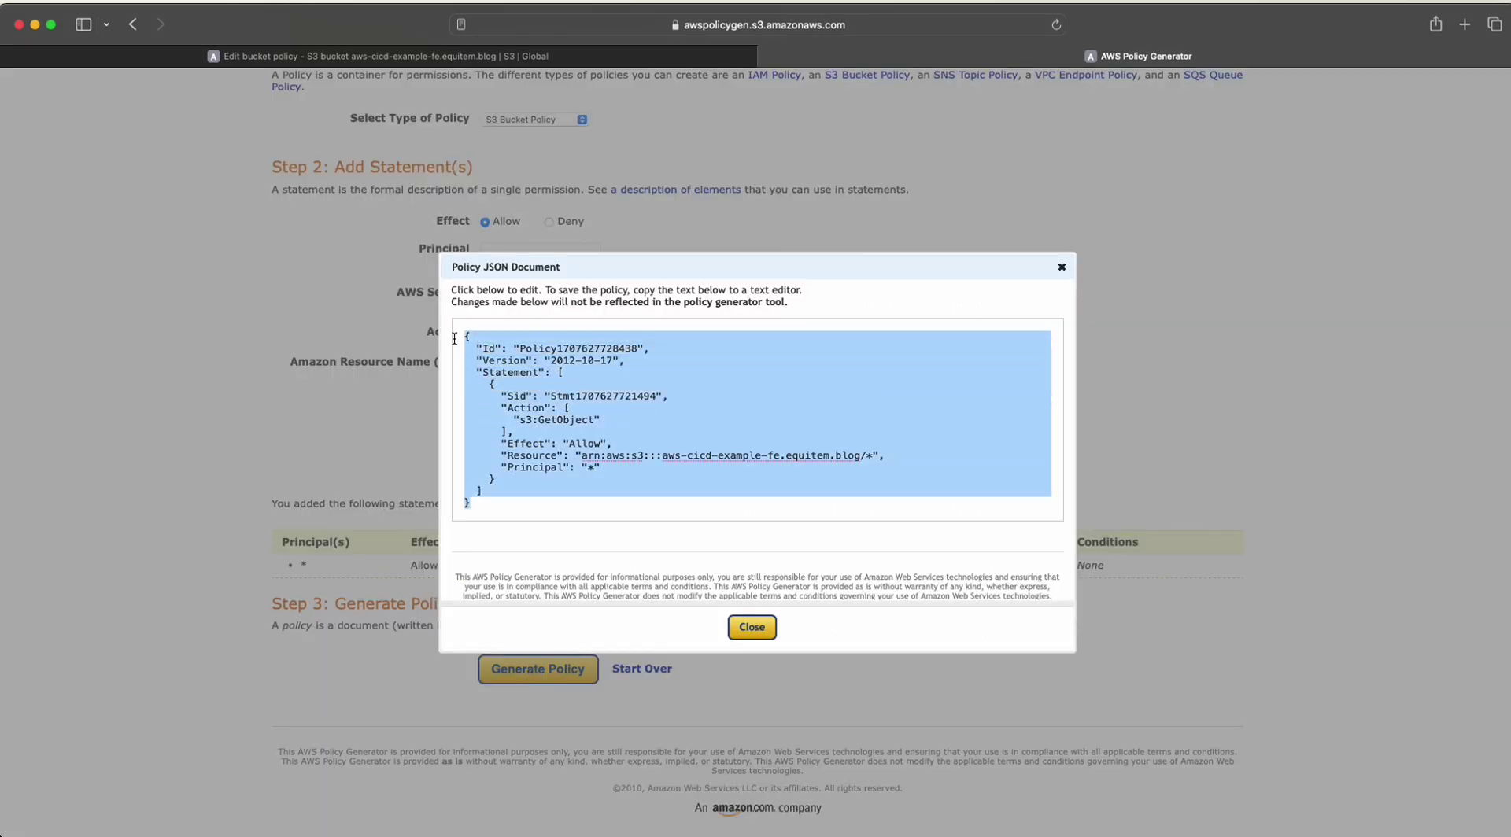
{"action": "left_click", "coordinate": [752, 628]}
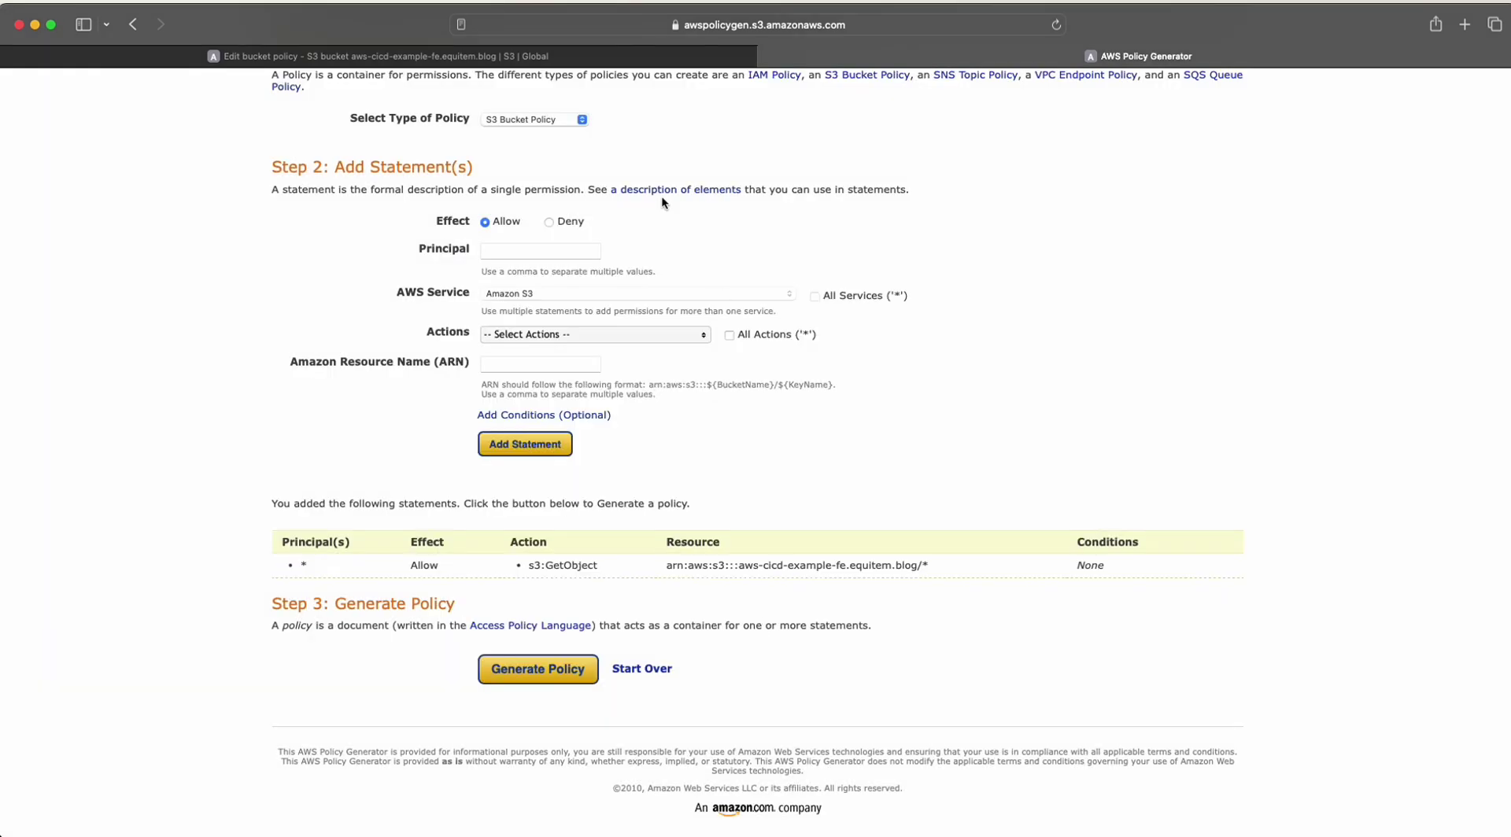
{"action": "left_click", "coordinate": [472, 55]}
{"action": "key", "text": "super+v"}
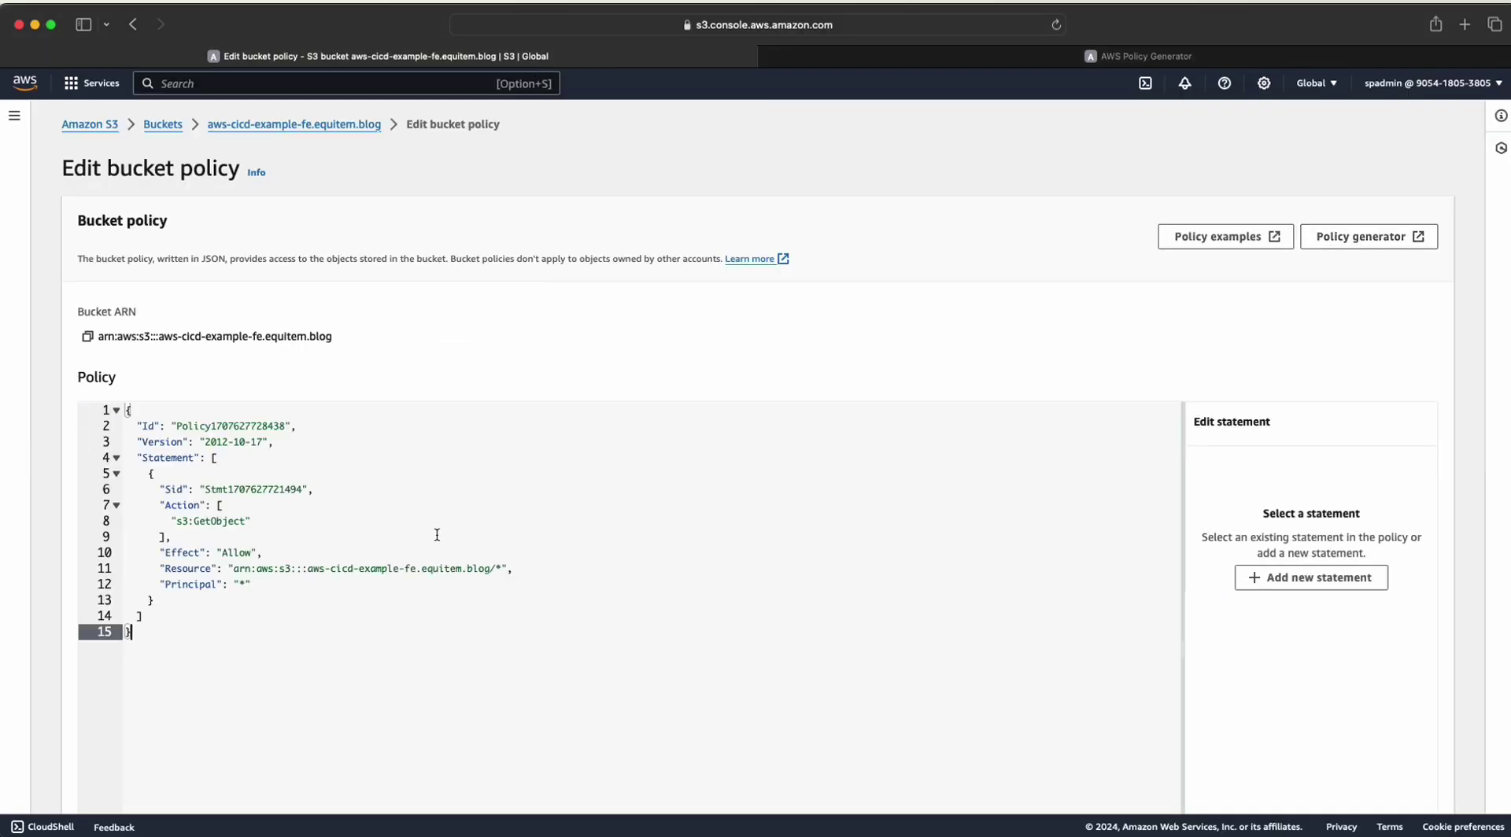
- Save the edited bucket policy and list the objects stored in the bucket
{"action": "scroll", "coordinate": [564, 699], "scroll_direction": "down", "scroll_amount": 3}
{"action": "left_click", "coordinate": [1378, 785]}
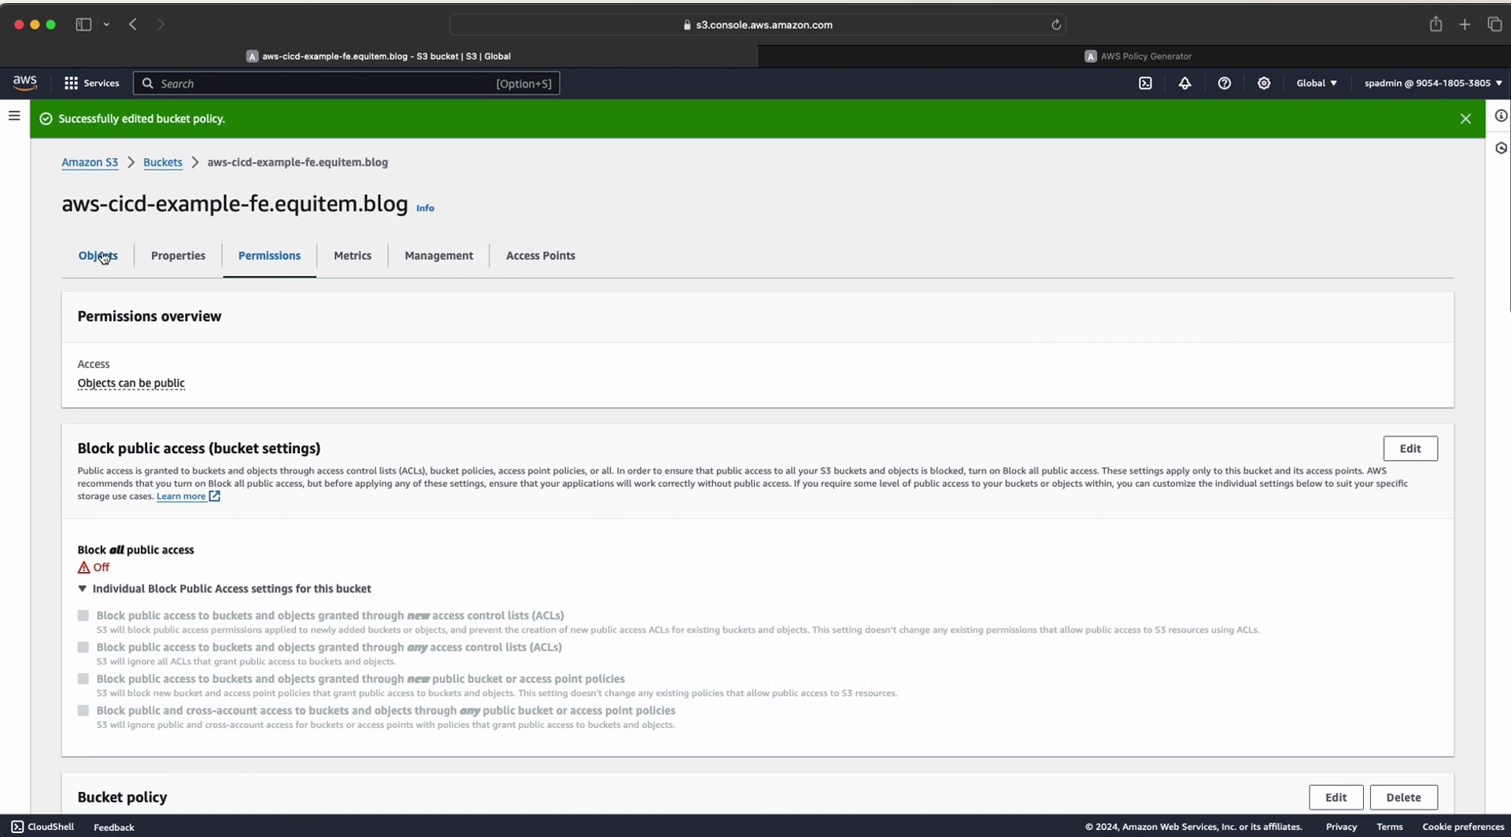
{"action": "left_click", "coordinate": [100, 255]}
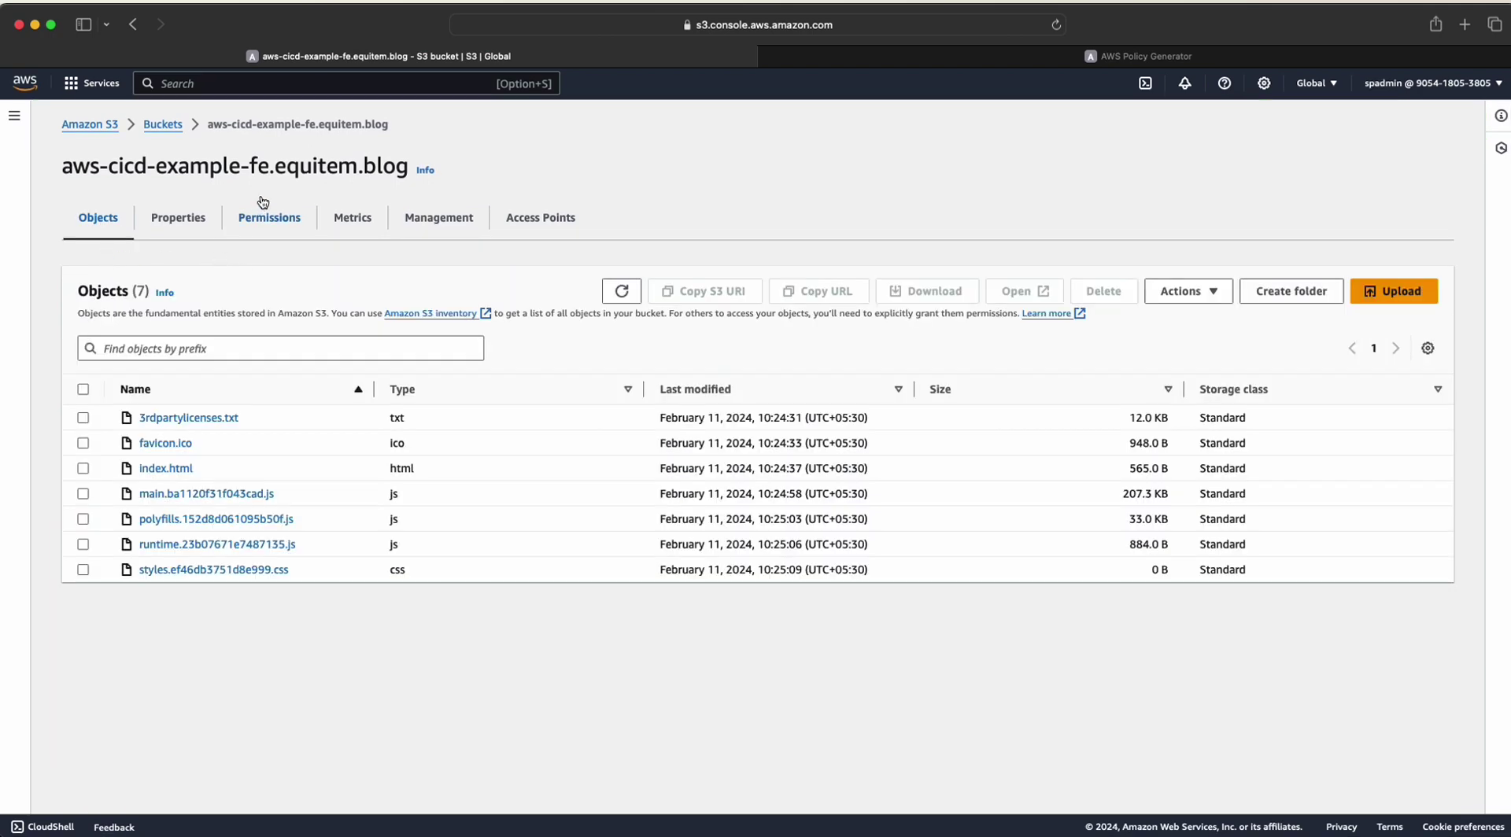
- Reopen the aws-cicd-example-fe.equitem.blog bucket from the bucket list and open its static website hosting endpoint to check the deployed site
{"action": "left_click", "coordinate": [174, 126]}
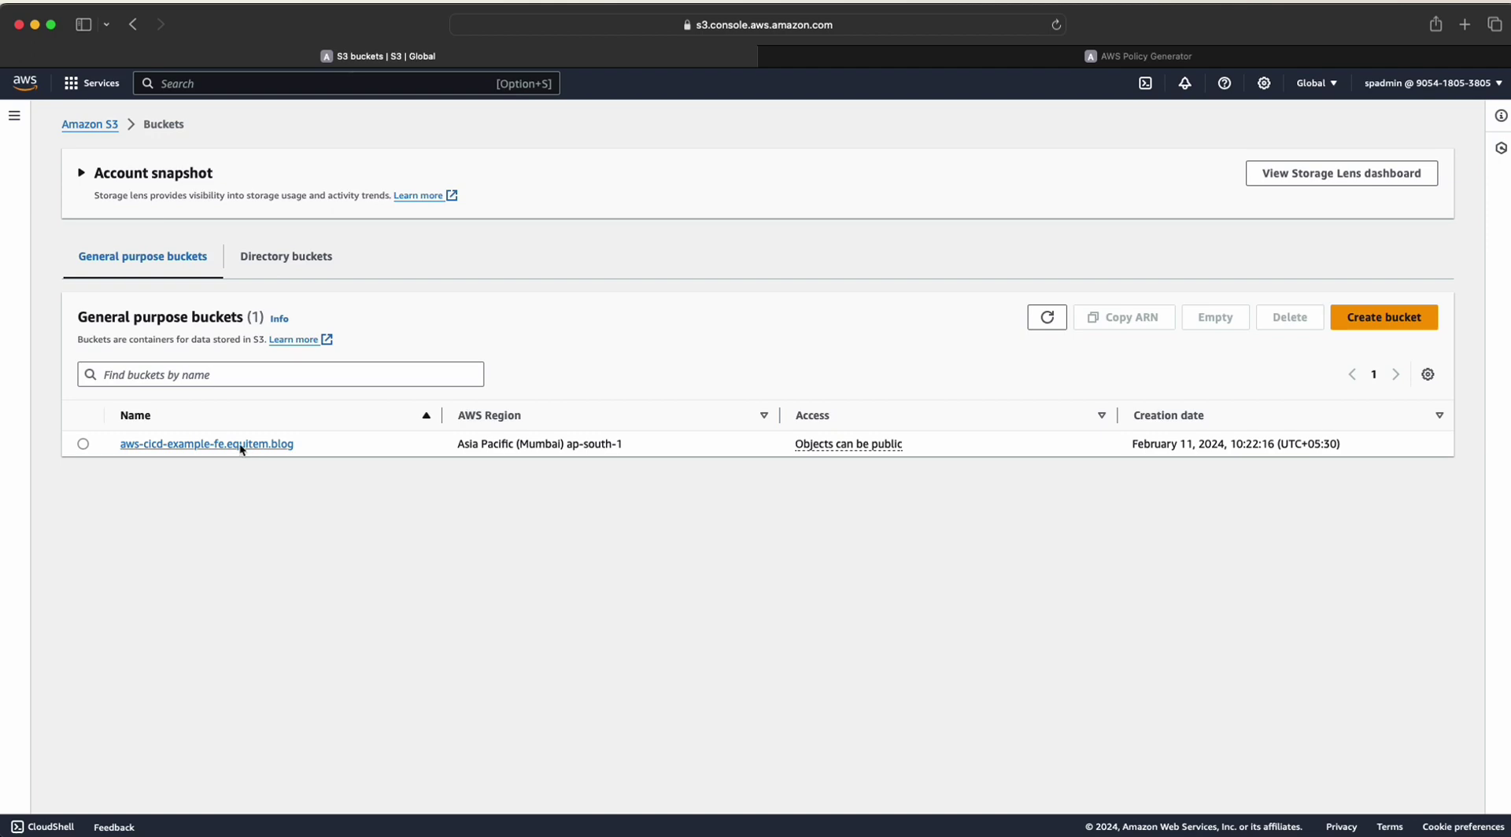
{"action": "left_click", "coordinate": [206, 444]}
{"action": "left_click", "coordinate": [174, 222]}
{"action": "scroll", "coordinate": [376, 516], "scroll_direction": "down", "scroll_amount": 5}
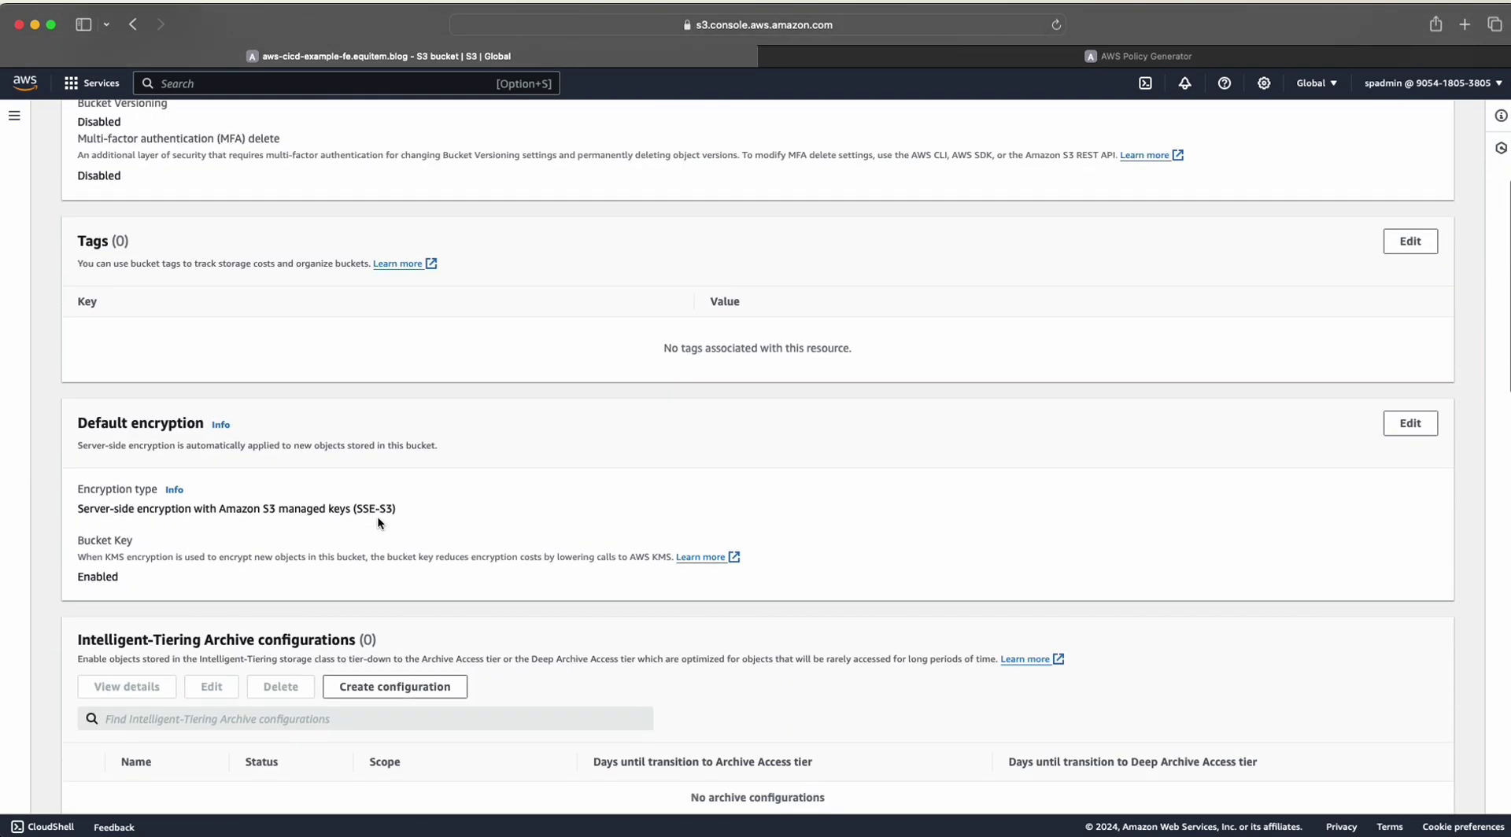
{"action": "scroll", "coordinate": [378, 522], "scroll_direction": "down", "scroll_amount": 5}
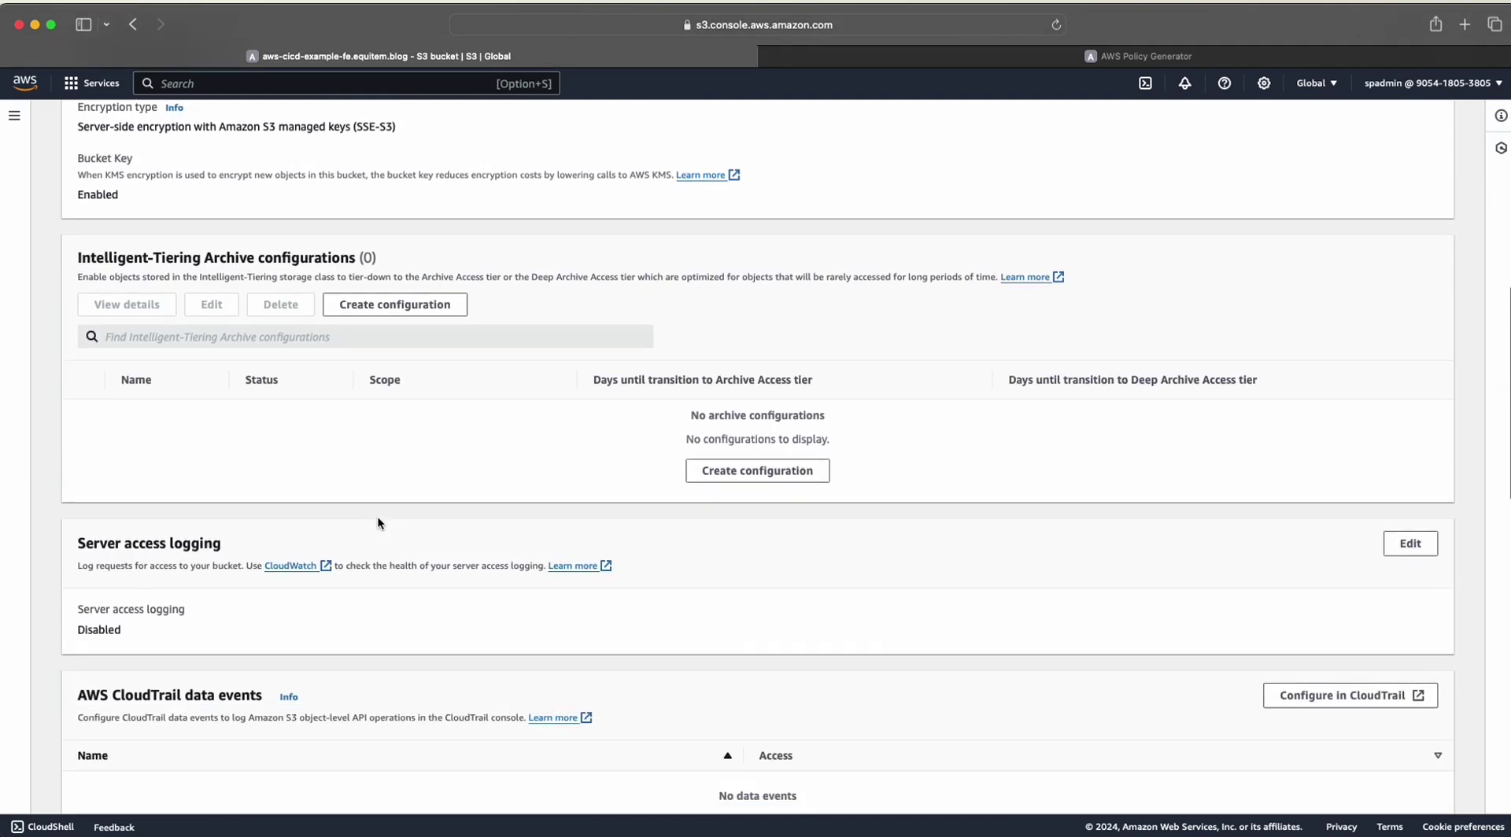
{"action": "scroll", "coordinate": [378, 522], "scroll_direction": "down", "scroll_amount": 5}
{"action": "scroll", "coordinate": [378, 522], "scroll_direction": "down", "scroll_amount": 10}
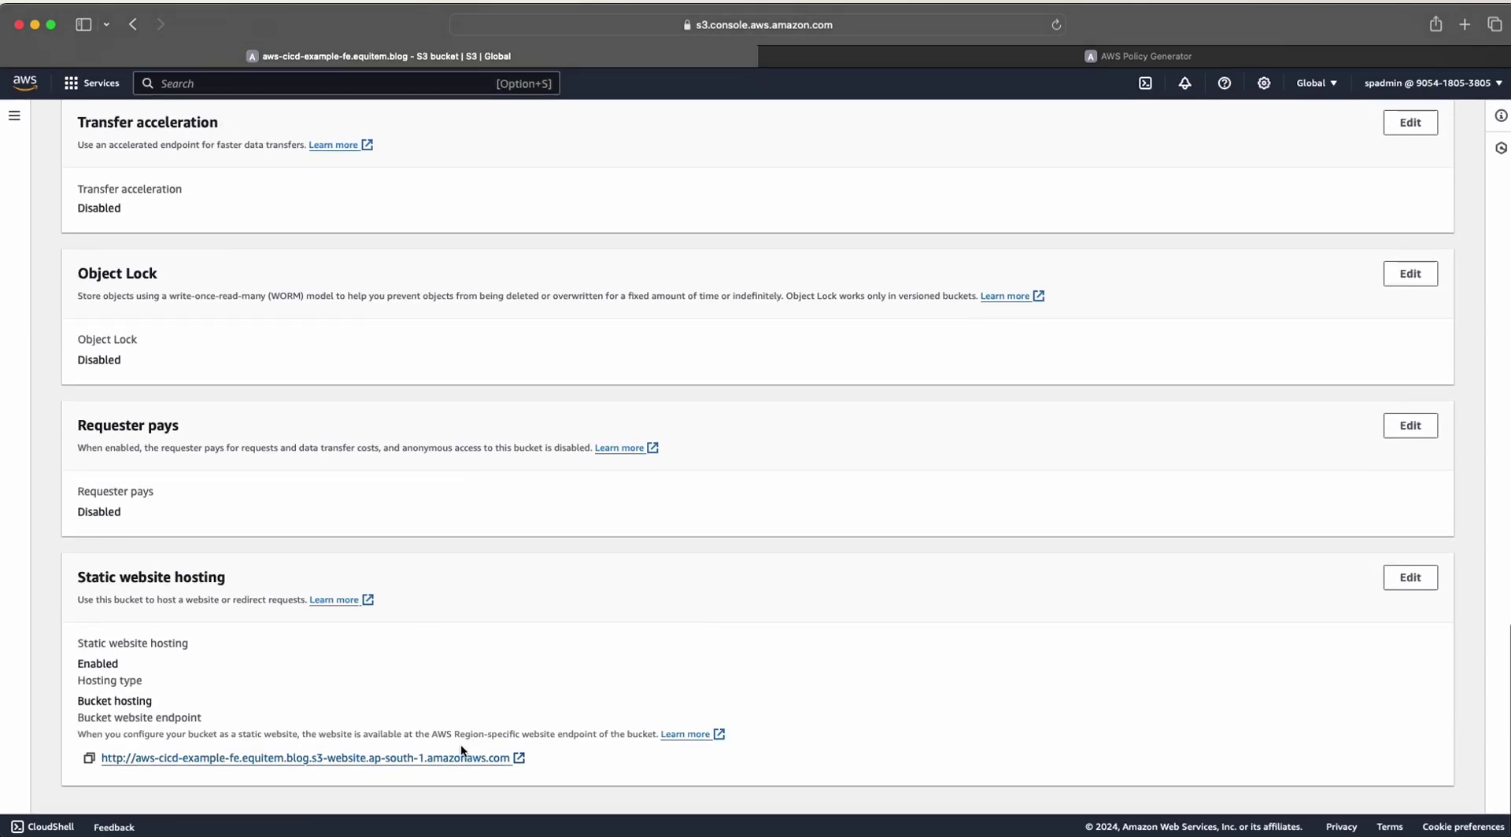
{"action": "left_click", "coordinate": [519, 759]}
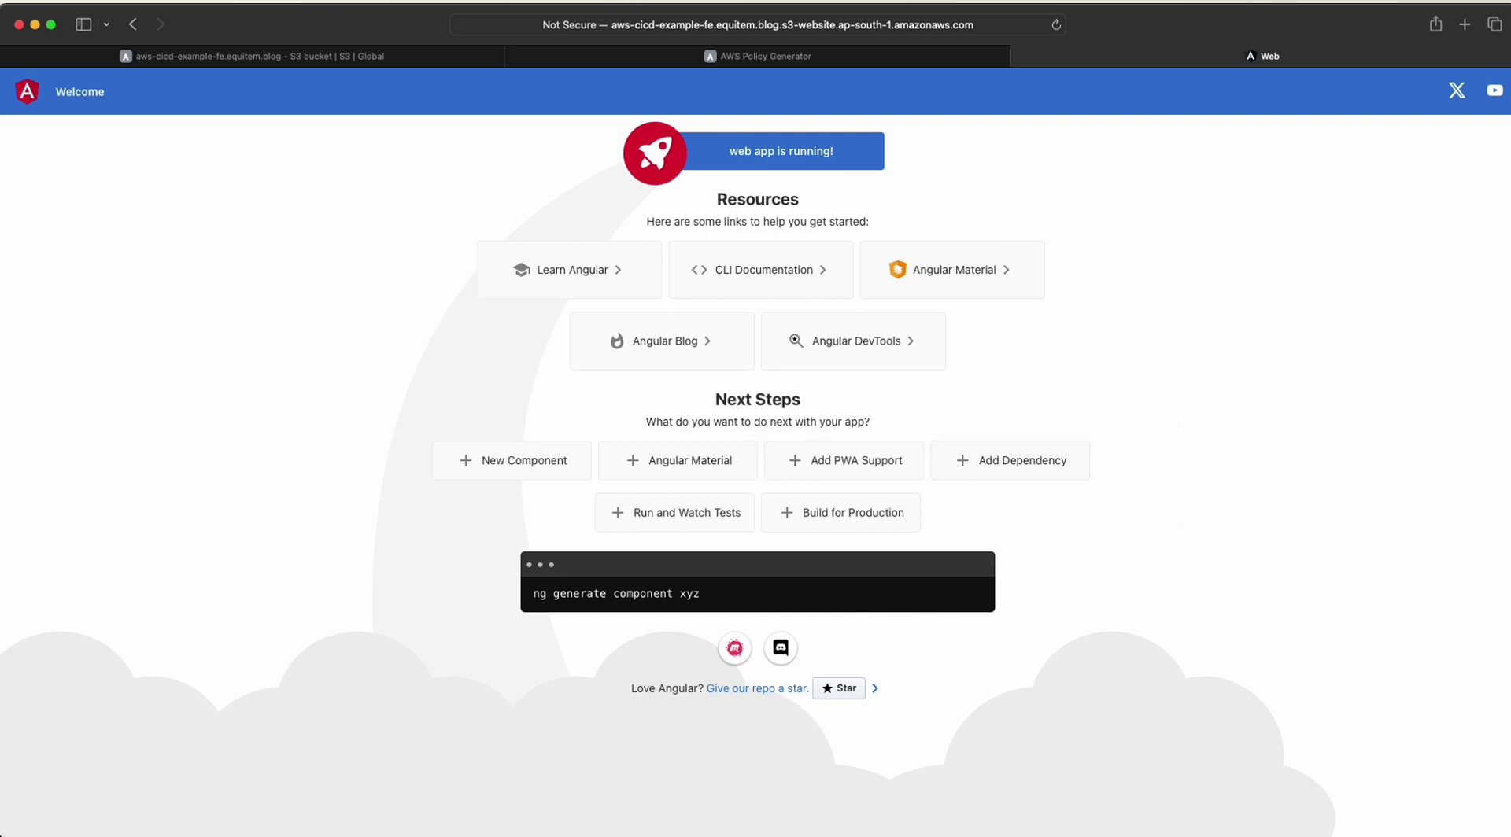
{"action": "key", "text": "super+Tab"}
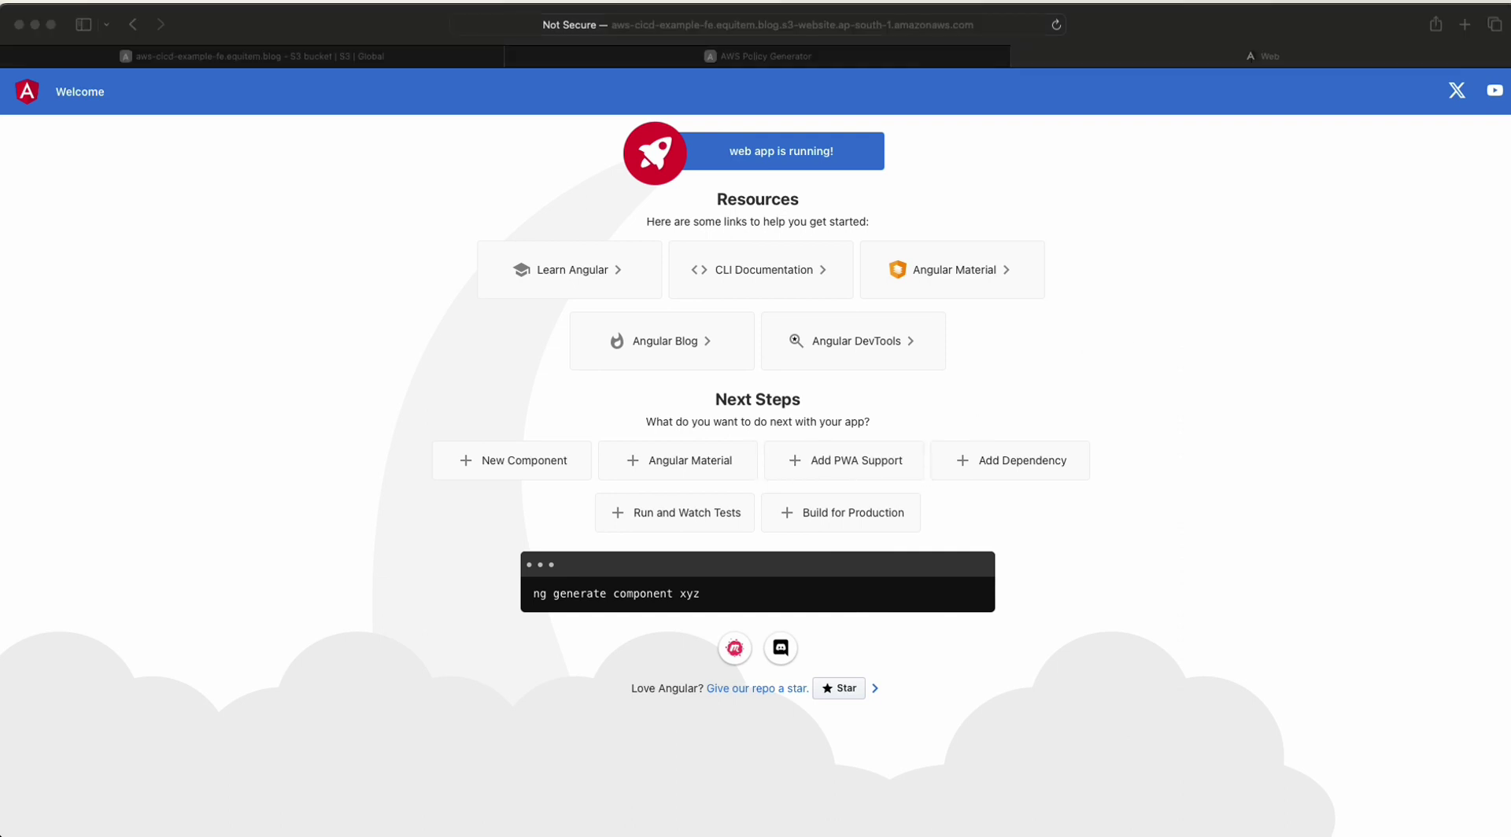